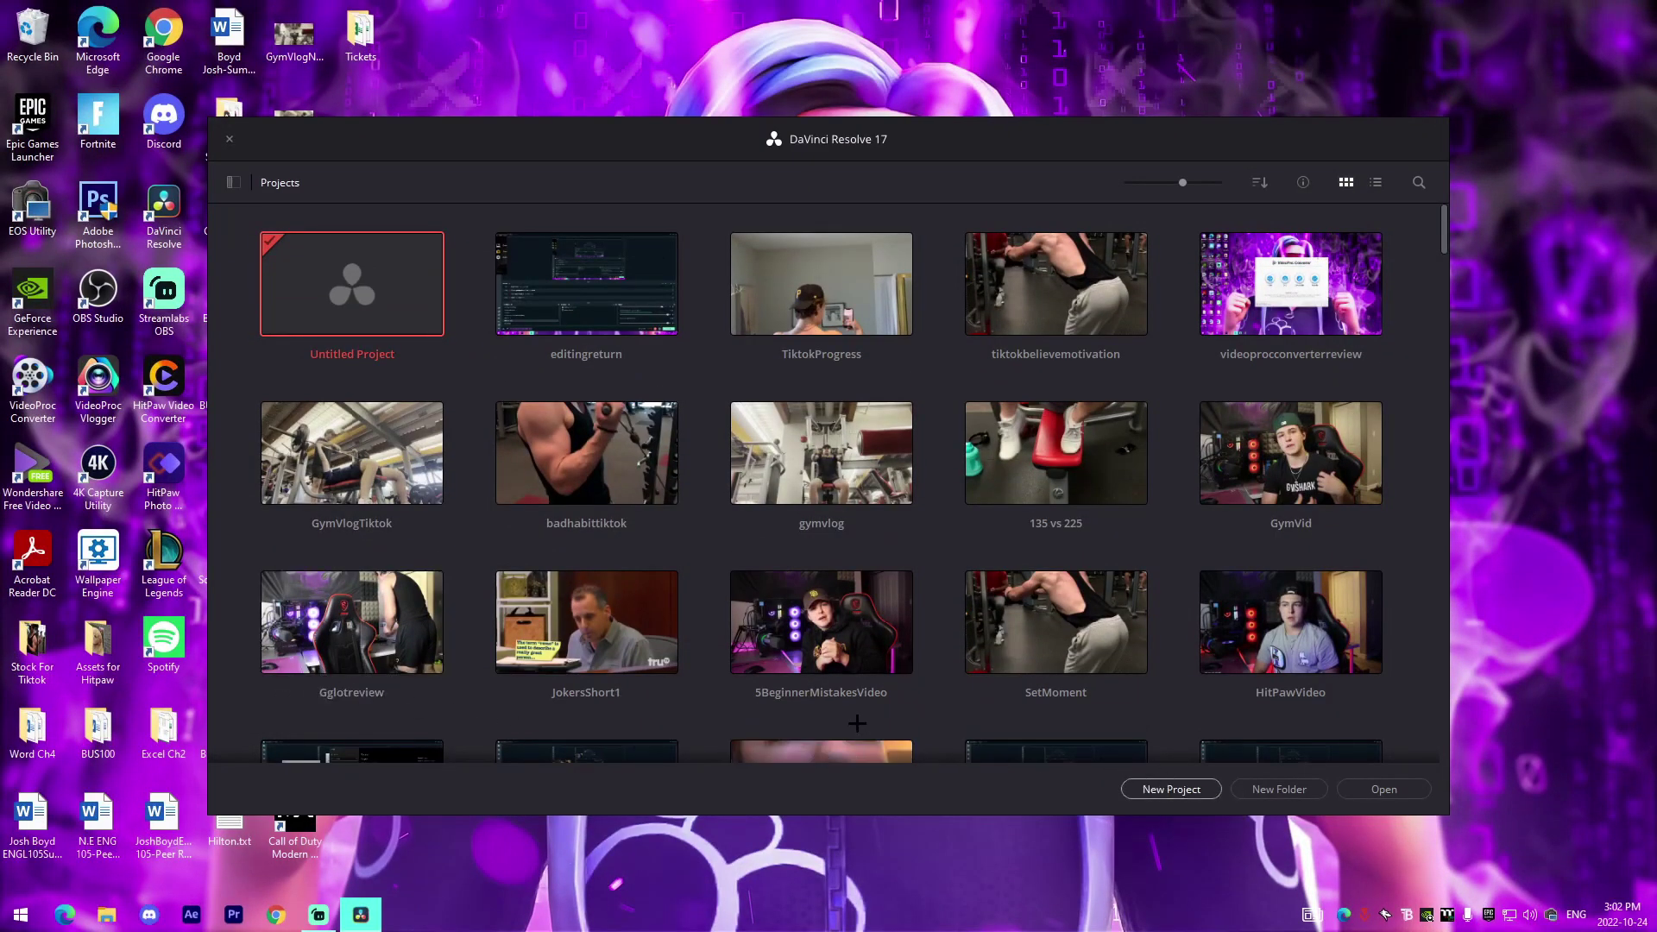
Step: Create the project davincibeginnerguide2, compare the Cut and Edit pages, and stay on the Edit page
{"action": "key", "text": "Return"}
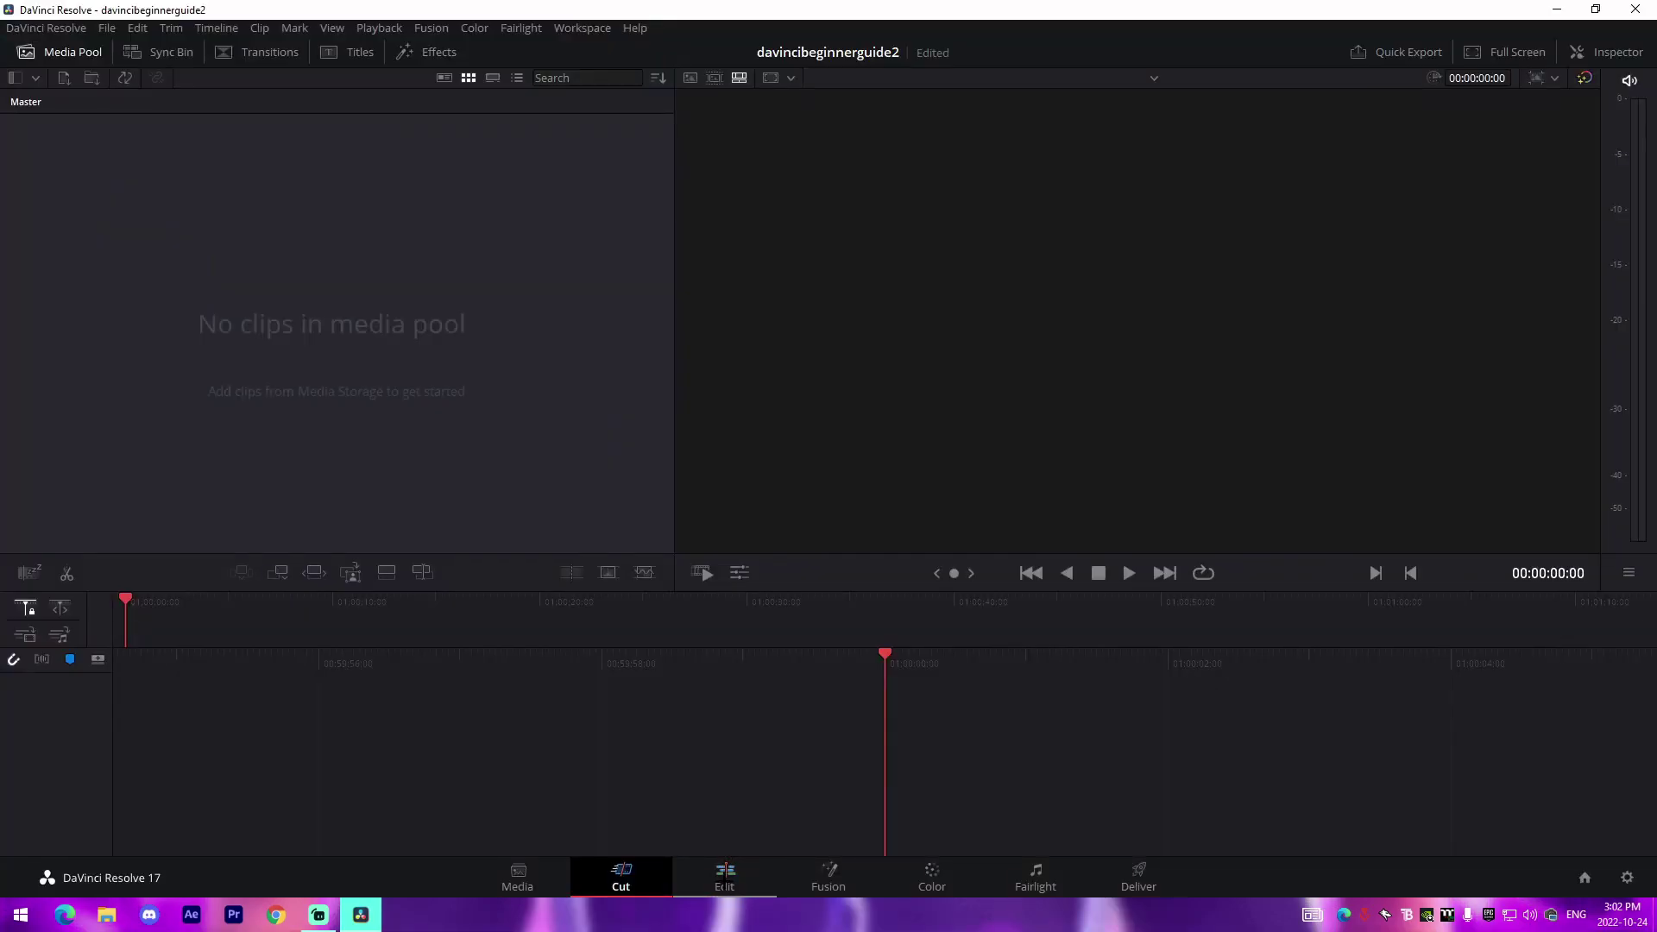
{"action": "left_click", "coordinate": [724, 879]}
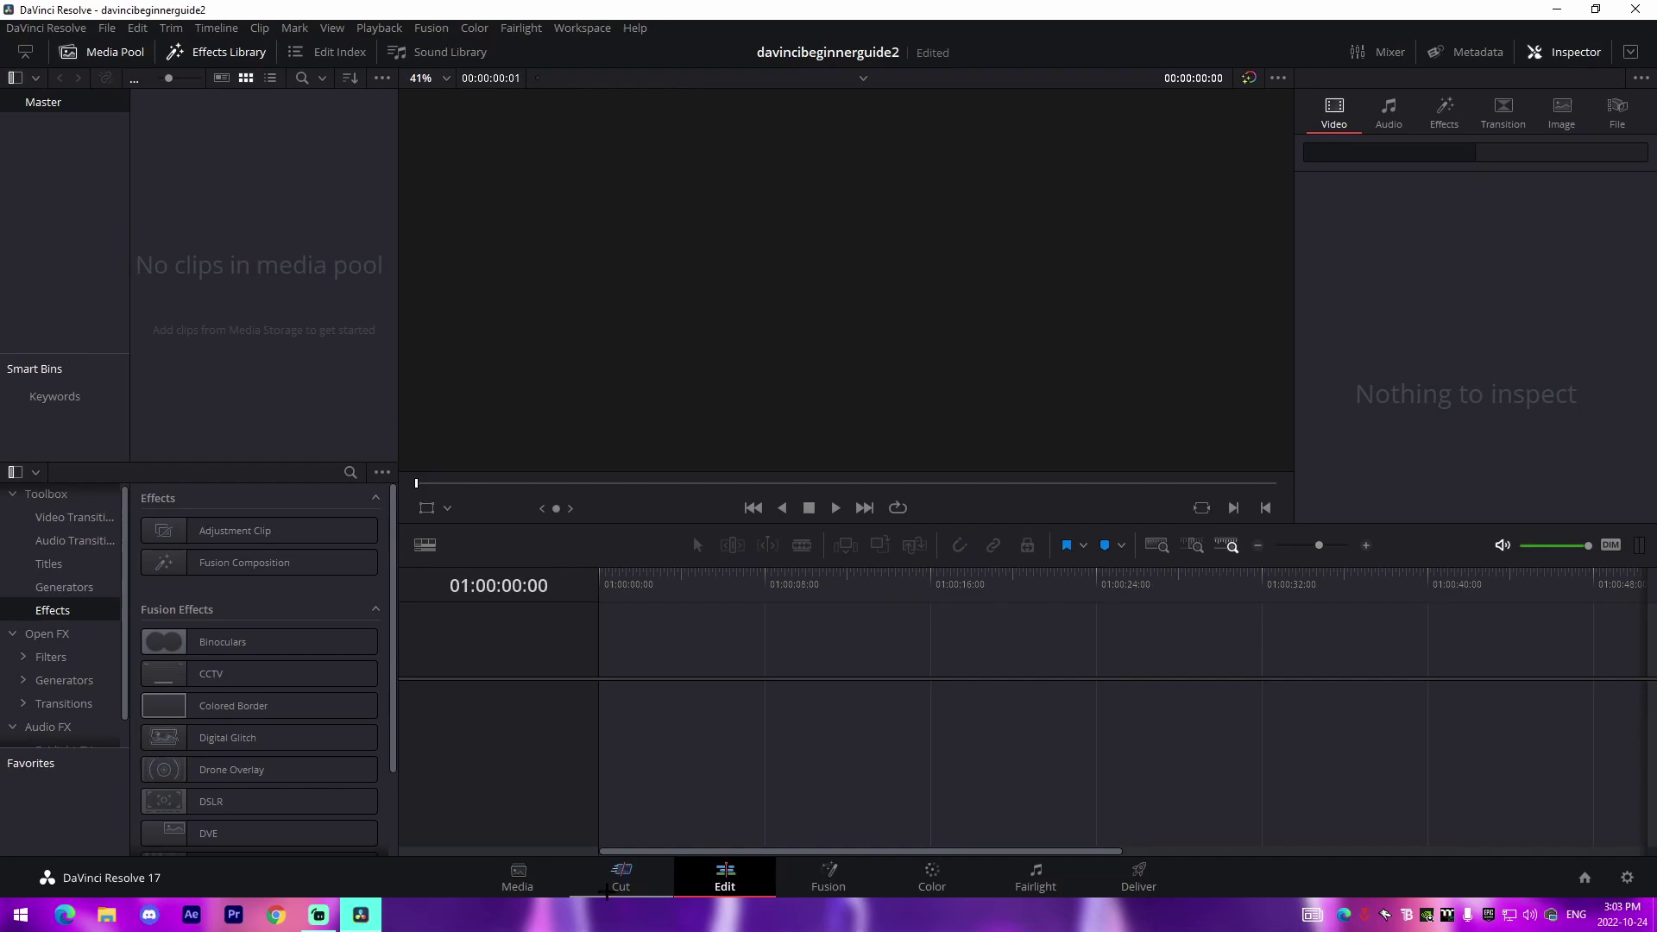
{"action": "left_click", "coordinate": [614, 880]}
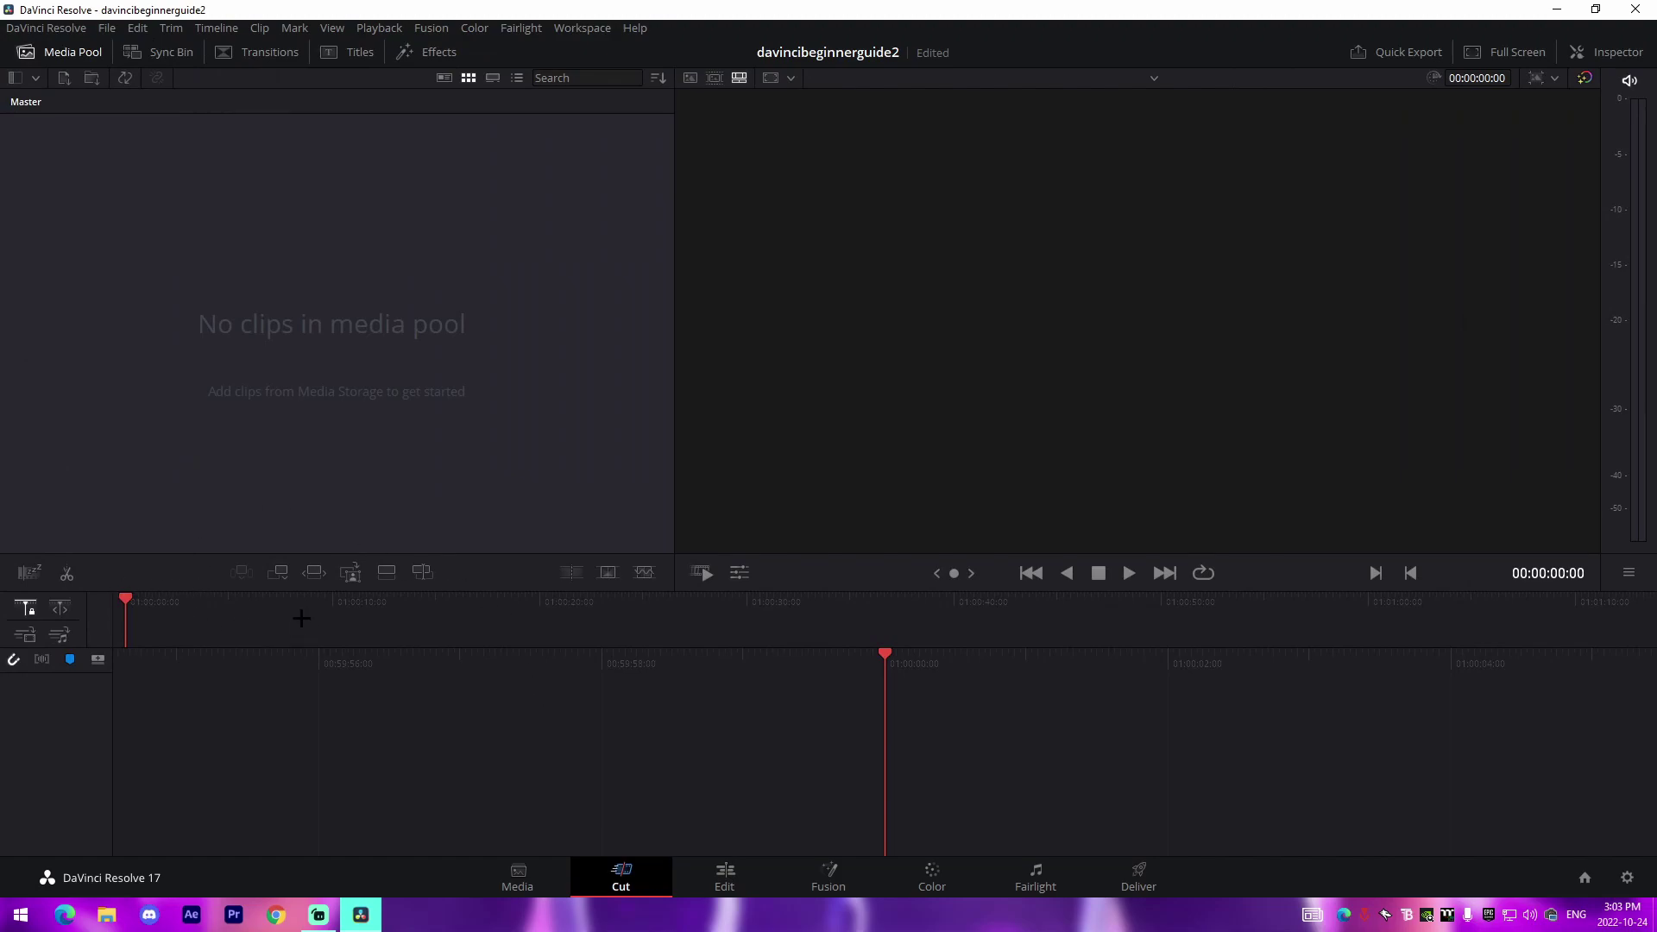
{"action": "left_click", "coordinate": [725, 880]}
Step: Set the project's timeline frame rate to 60 frames per second and save the project settings
{"action": "left_click", "coordinate": [107, 26]}
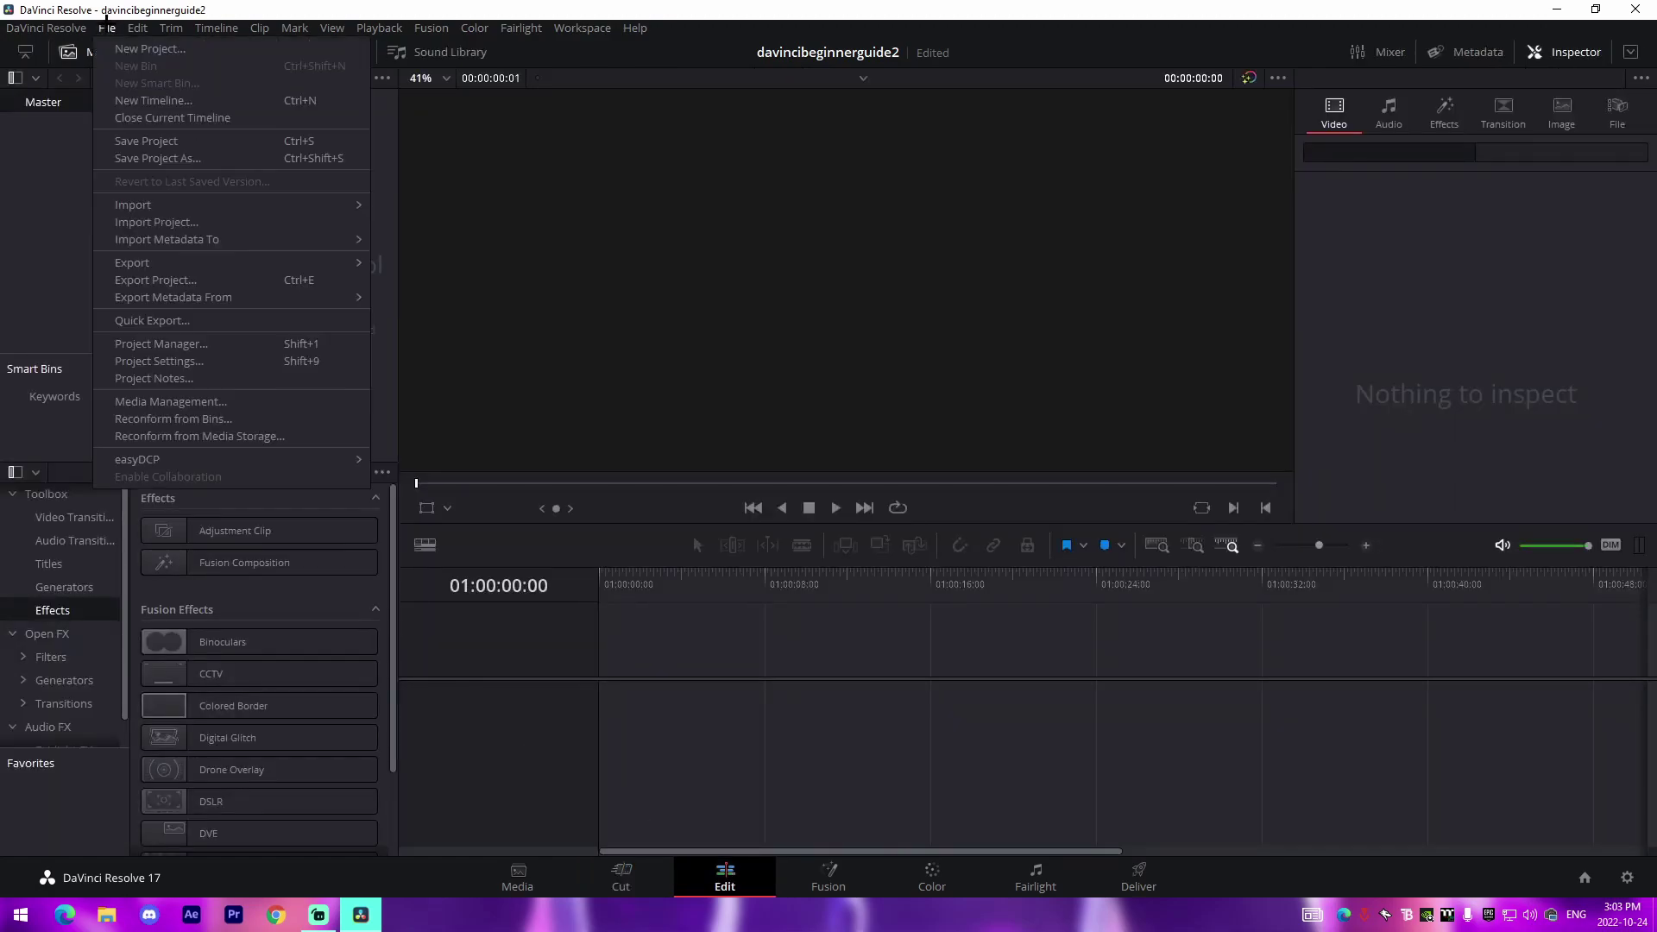
{"action": "left_click", "coordinate": [160, 360]}
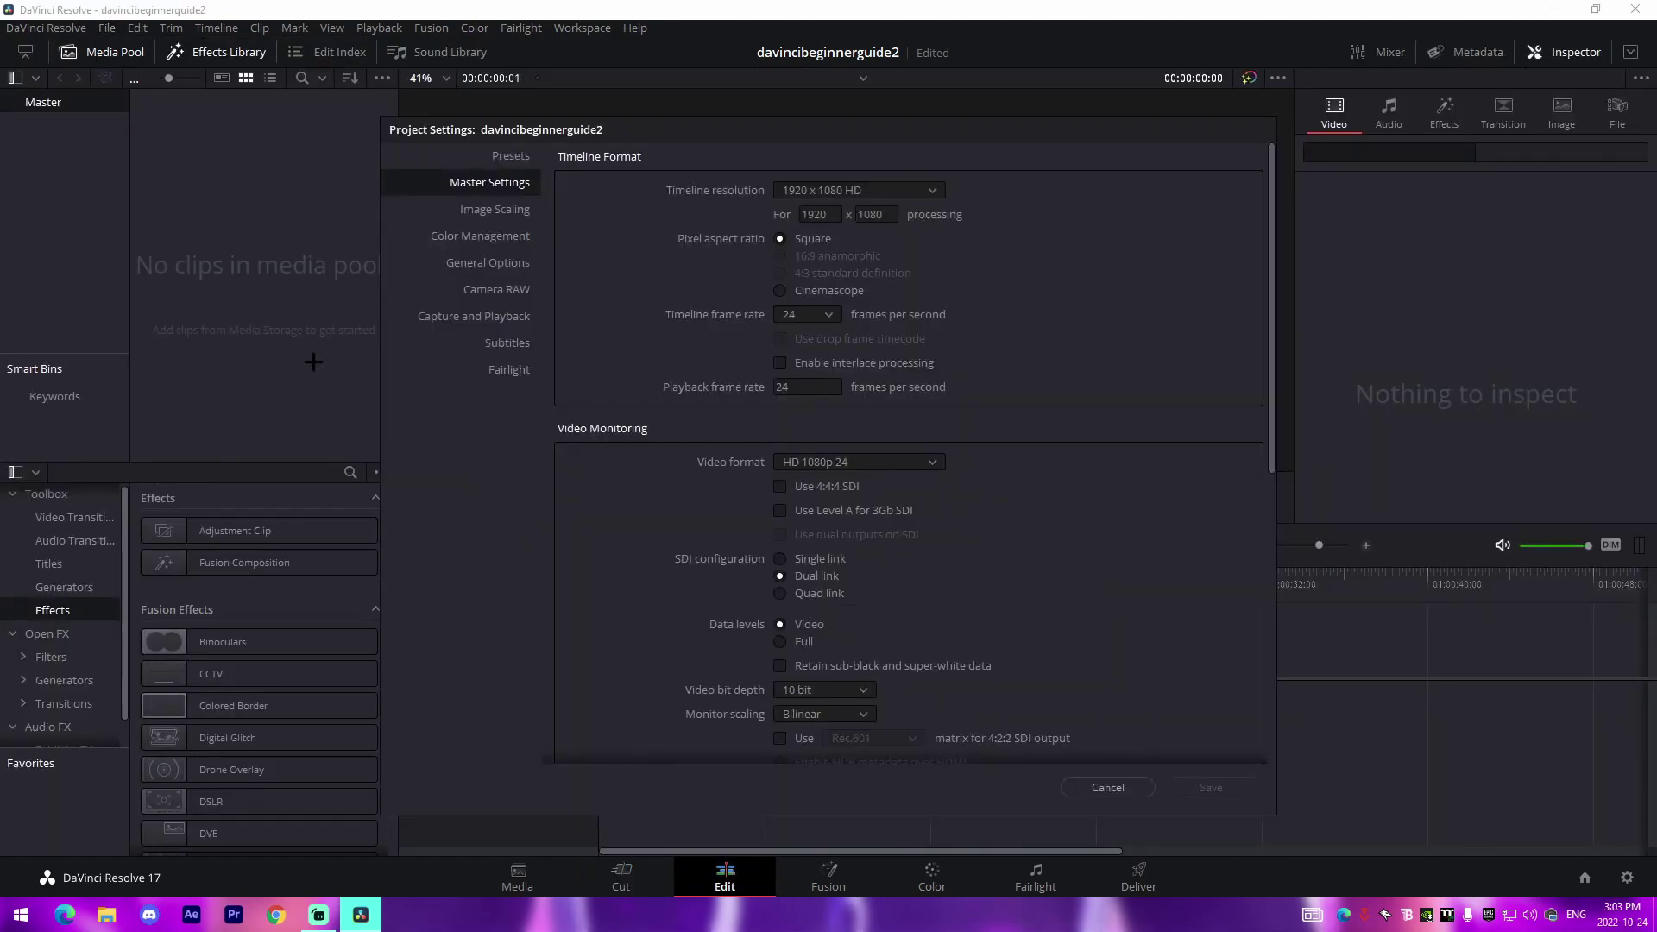
{"action": "left_click", "coordinate": [839, 317]}
{"action": "left_click", "coordinate": [793, 509]}
{"action": "left_click", "coordinate": [1217, 785]}
Step: Import MVI_0399.MOV from the 2022_10_23 folder in Documents into the media pool, keeping the project's frame rate
{"action": "key", "text": "super+e"}
{"action": "scroll", "coordinate": [686, 498], "scroll_direction": "down", "scroll_amount": 9}
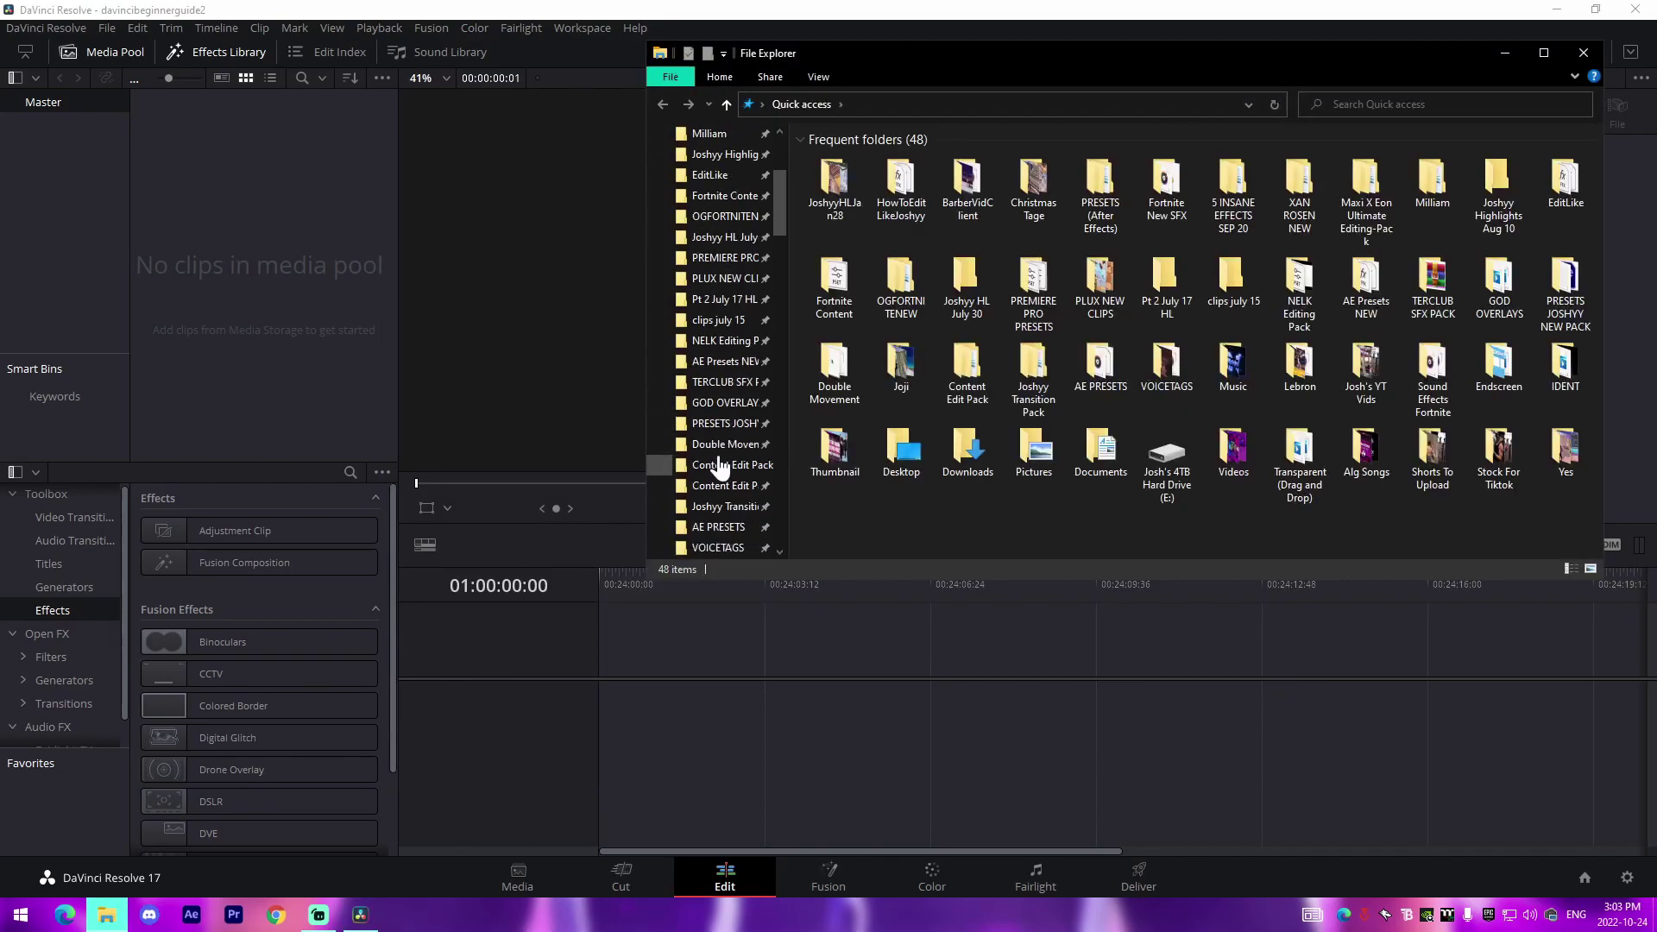
{"action": "left_click", "coordinate": [713, 441]}
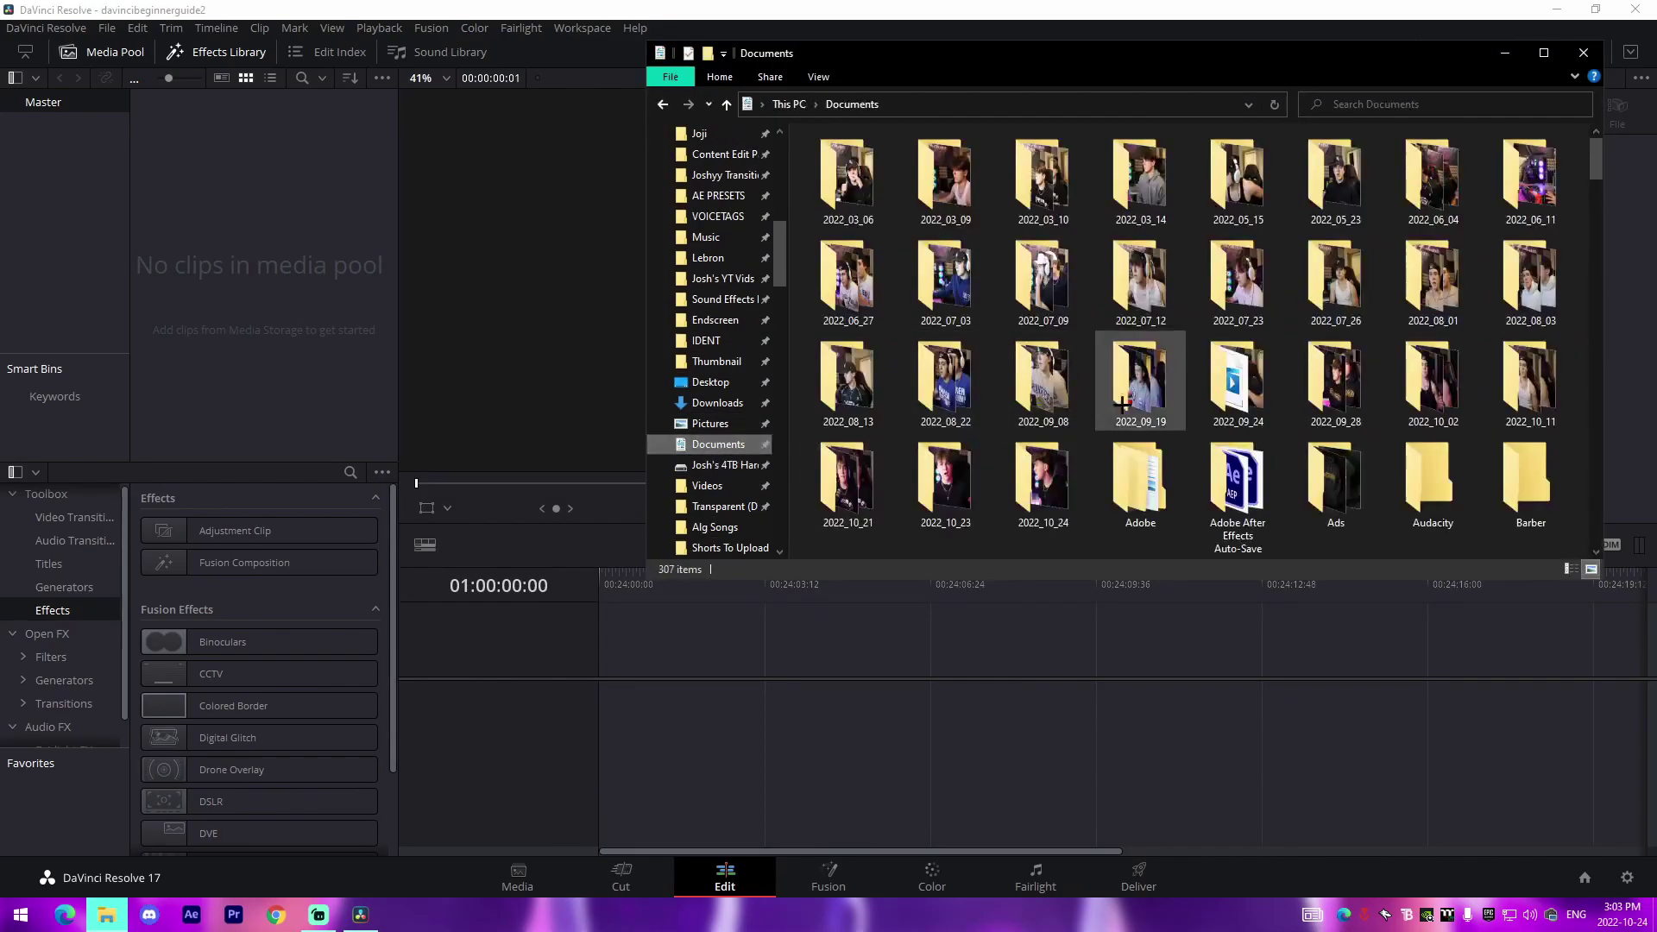
{"action": "double_click", "coordinate": [919, 482]}
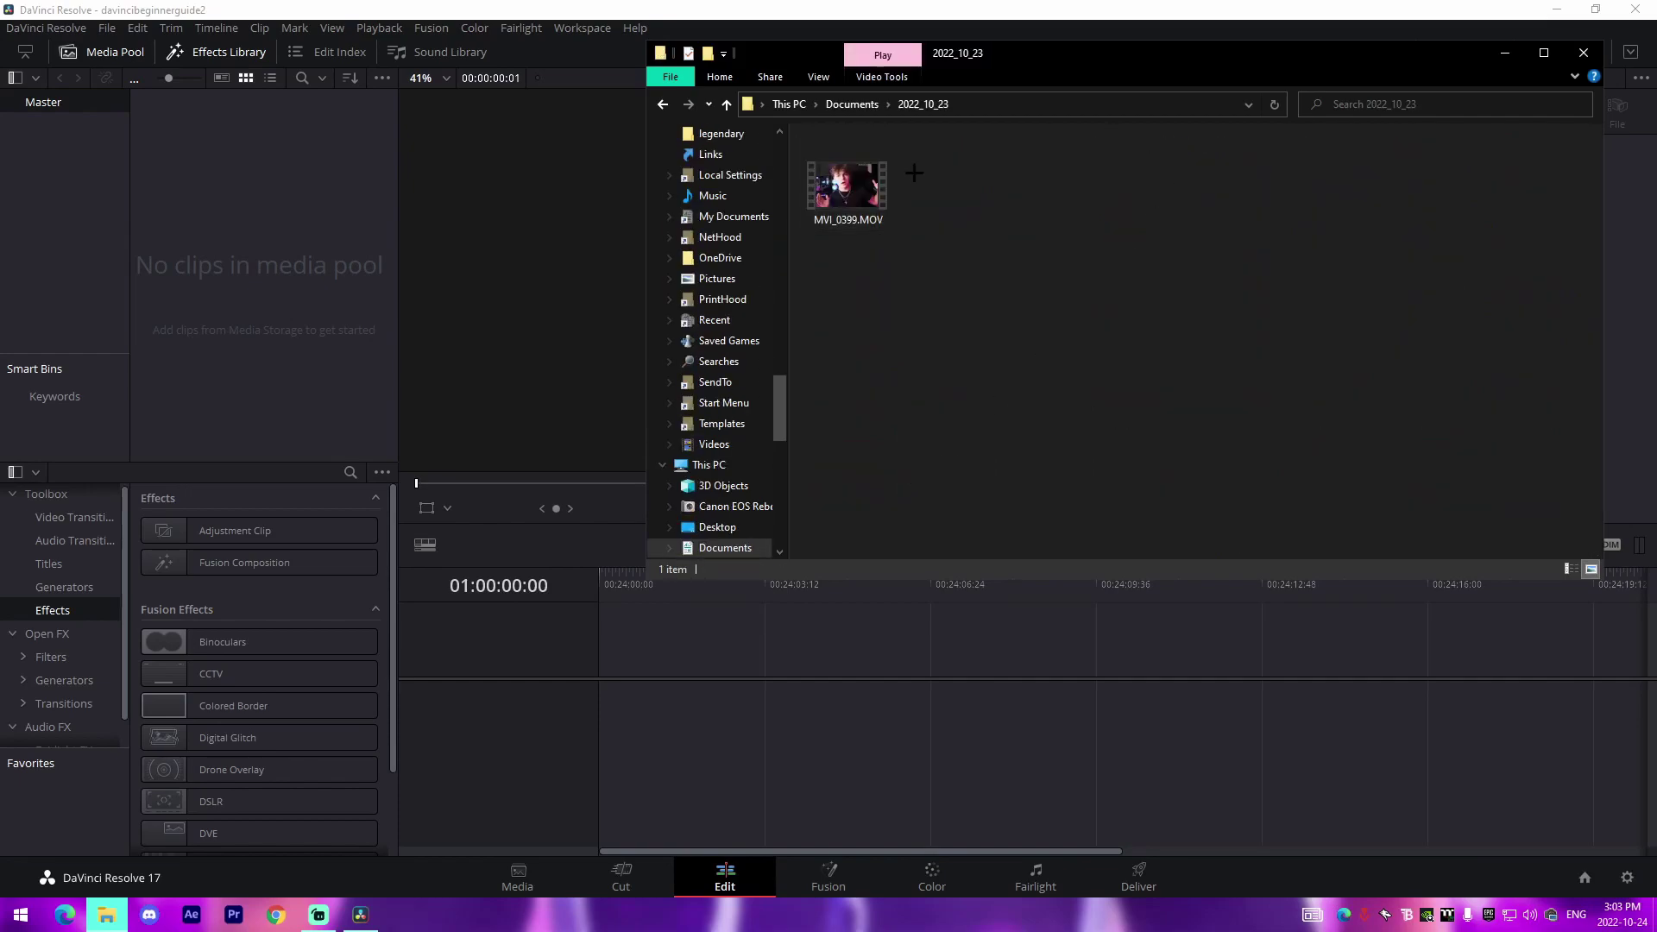
{"action": "left_click", "coordinate": [848, 181]}
{"action": "left_click_drag", "start_coordinate": [847, 181], "coordinate": [201, 260]}
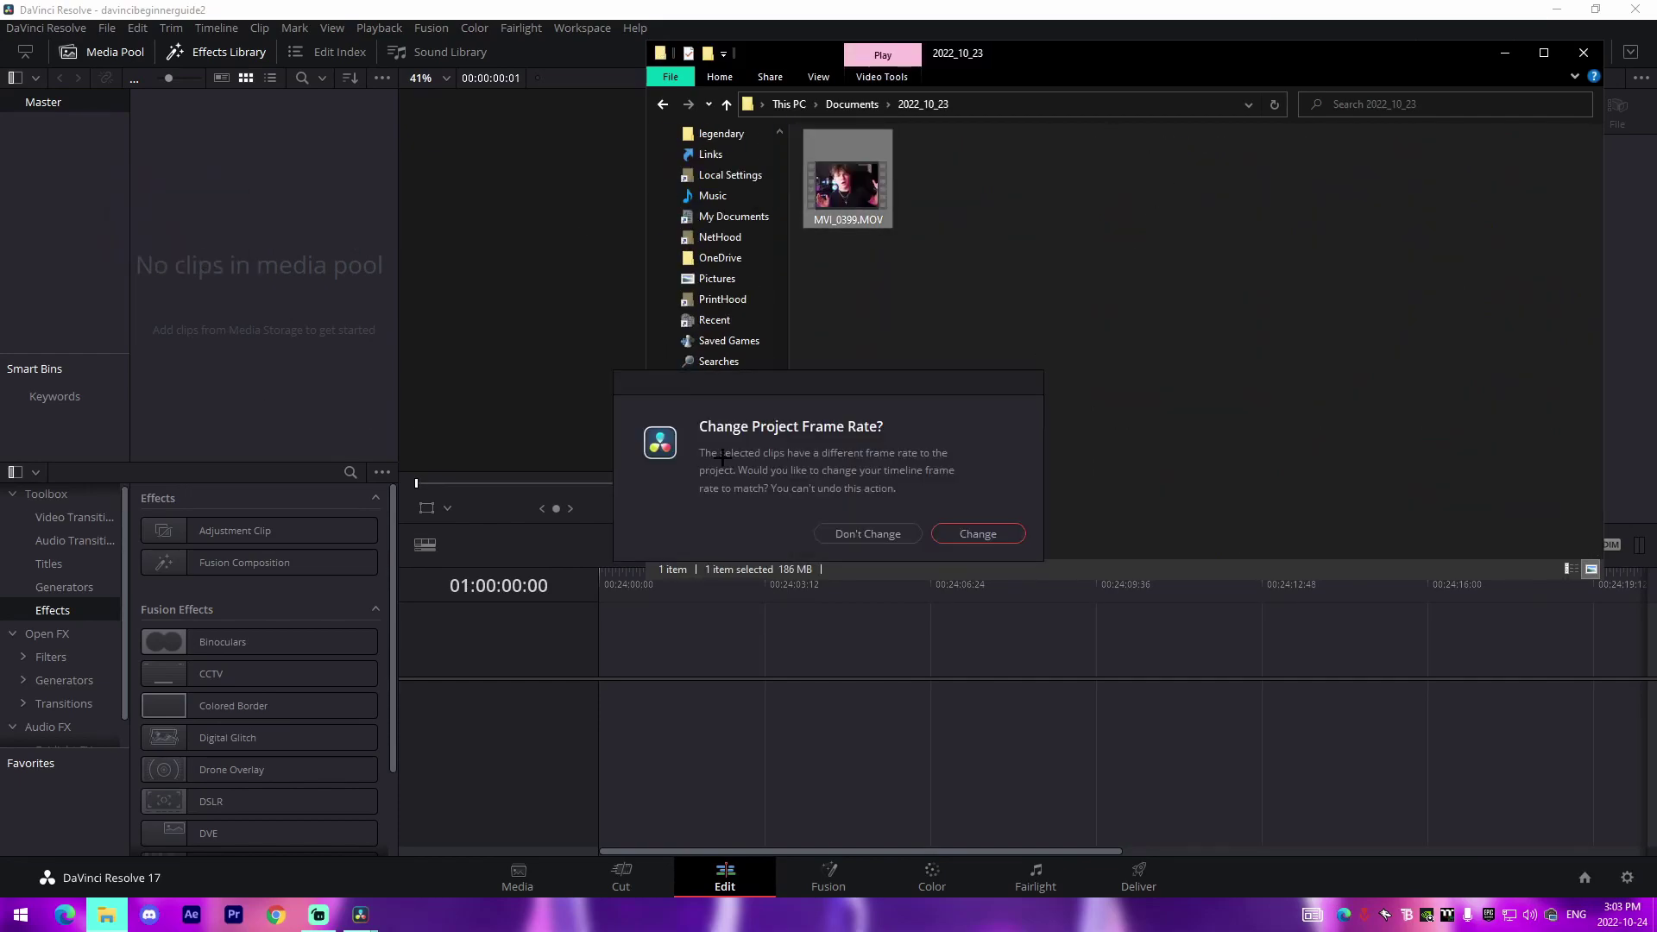
{"action": "left_click", "coordinate": [867, 534]}
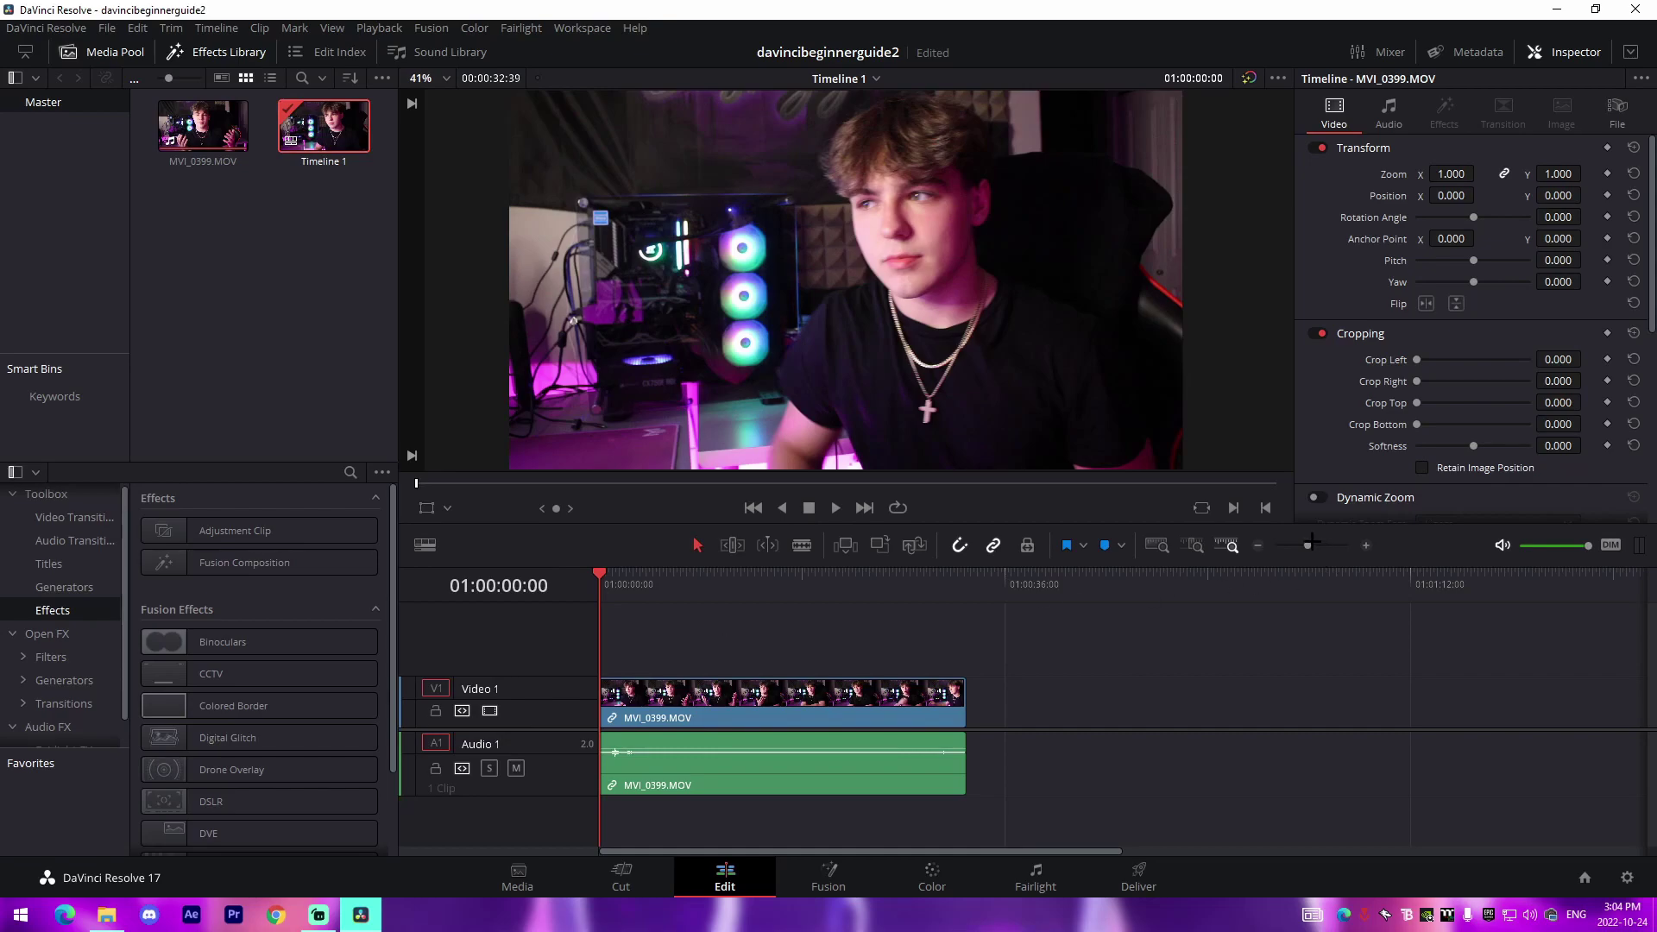
Step: Add a fade-in of about 5 seconds to the start of the video clip and play it back
{"action": "left_click_drag", "start_coordinate": [1310, 544], "coordinate": [1315, 545]}
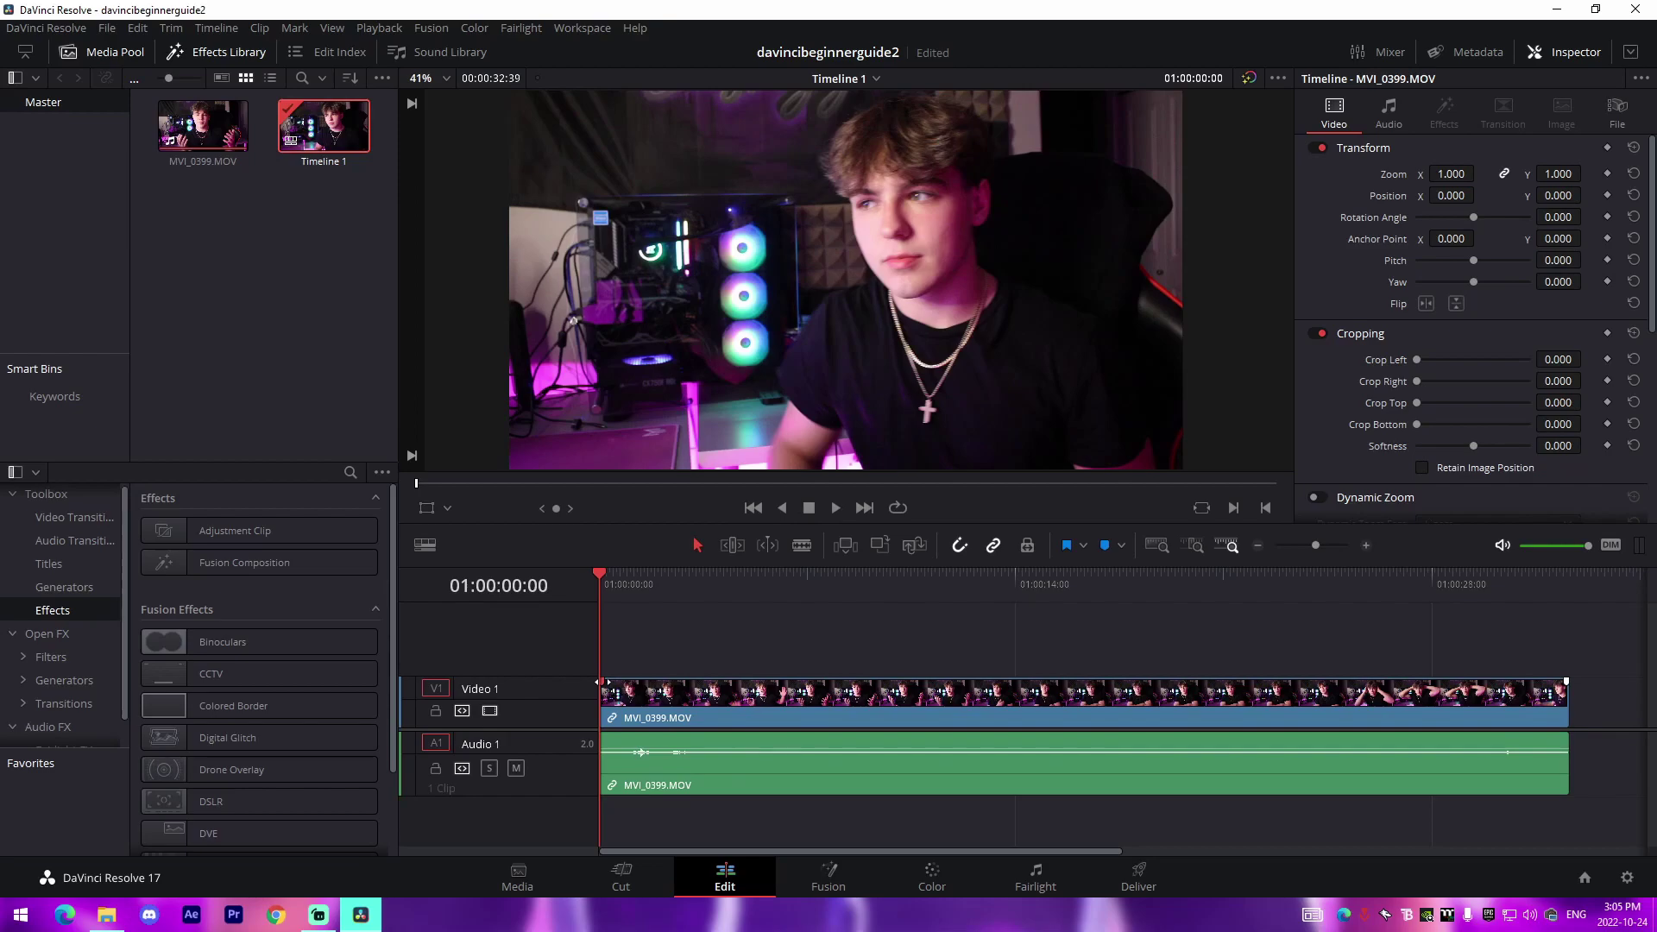
{"action": "left_click_drag", "start_coordinate": [598, 682], "coordinate": [756, 714]}
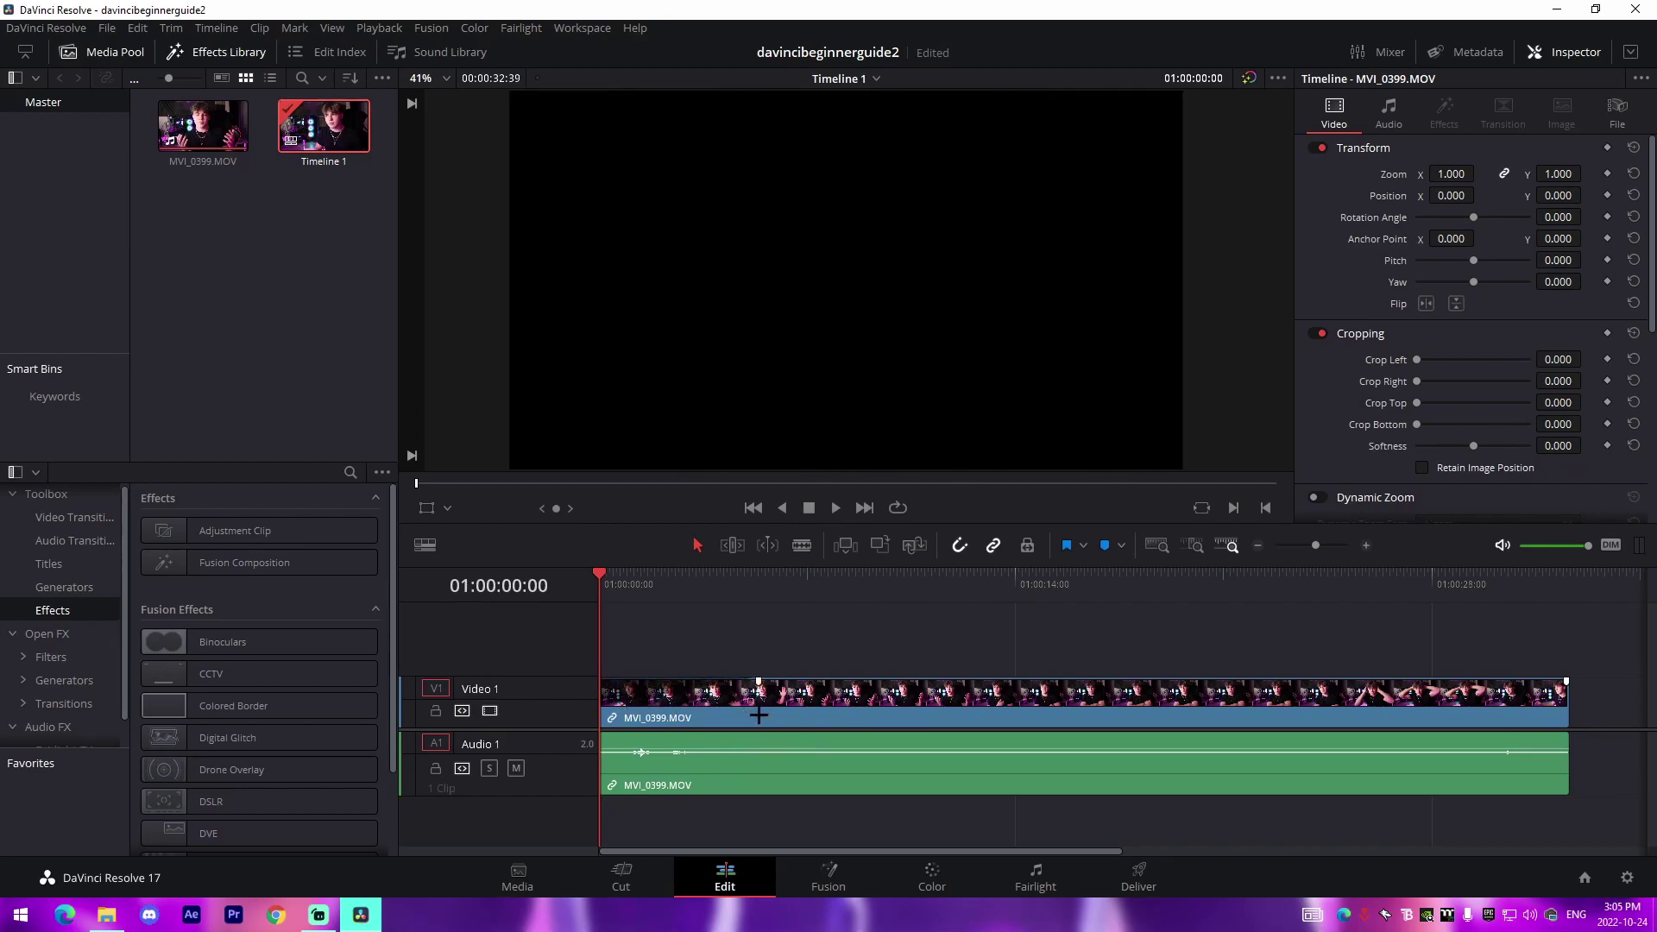
{"action": "key", "text": "space"}
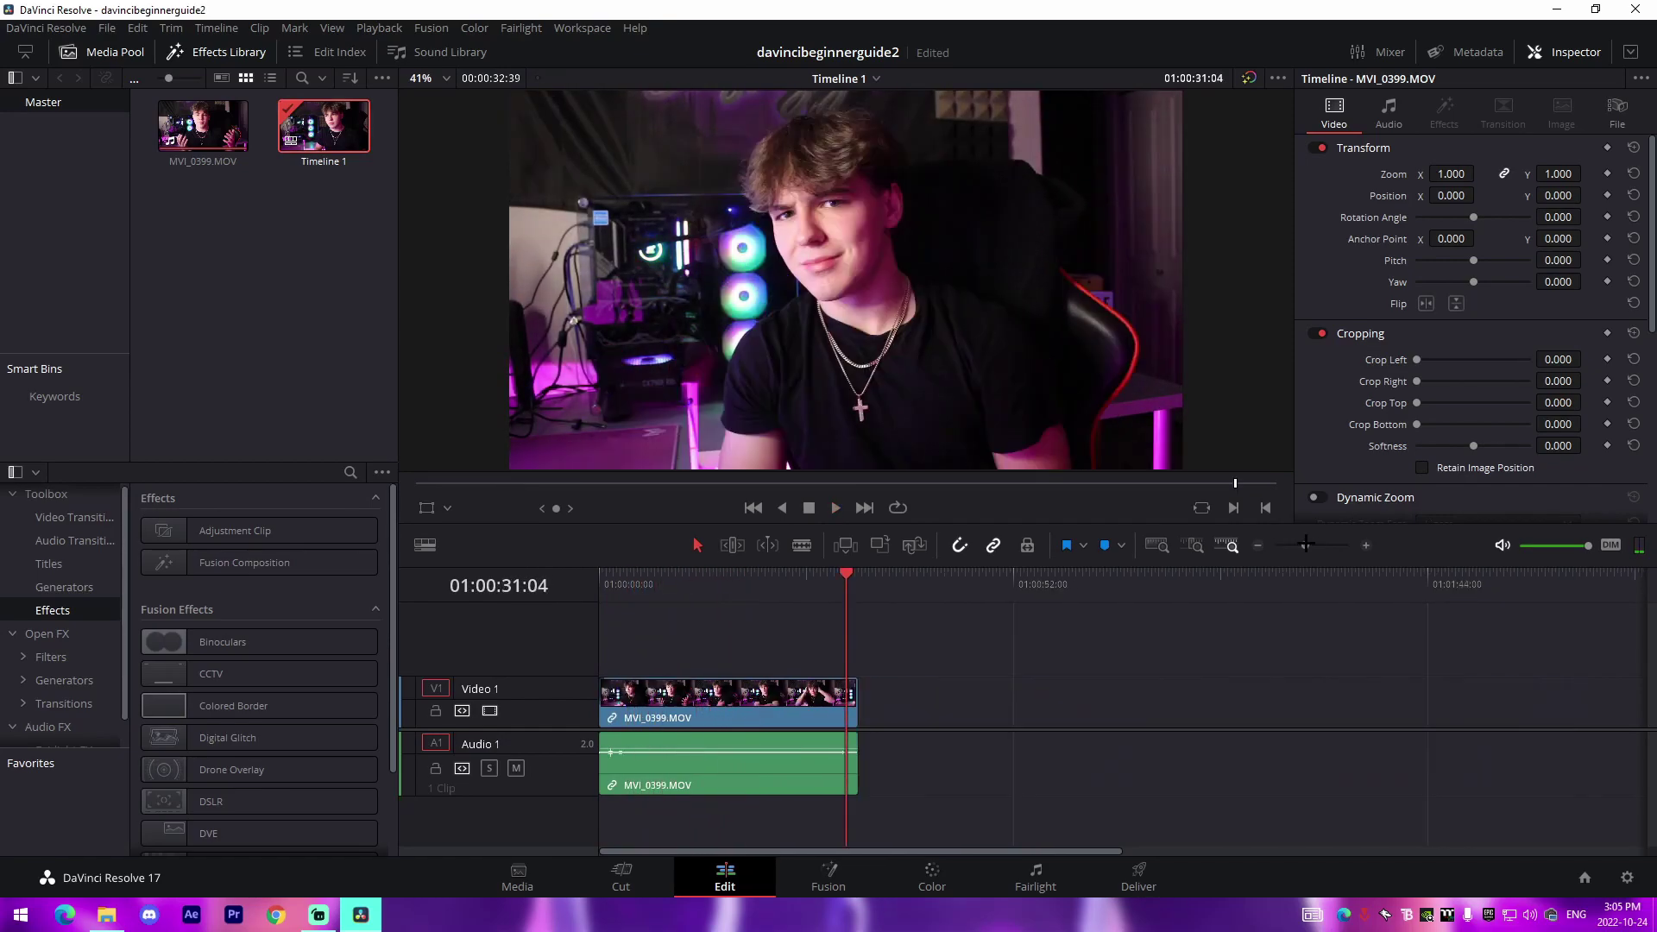
Step: Add a fade-out of about 2 seconds to the end of the video clip and play it back
{"action": "scroll", "coordinate": [1196, 682], "scroll_direction": "up", "scroll_amount": 2}
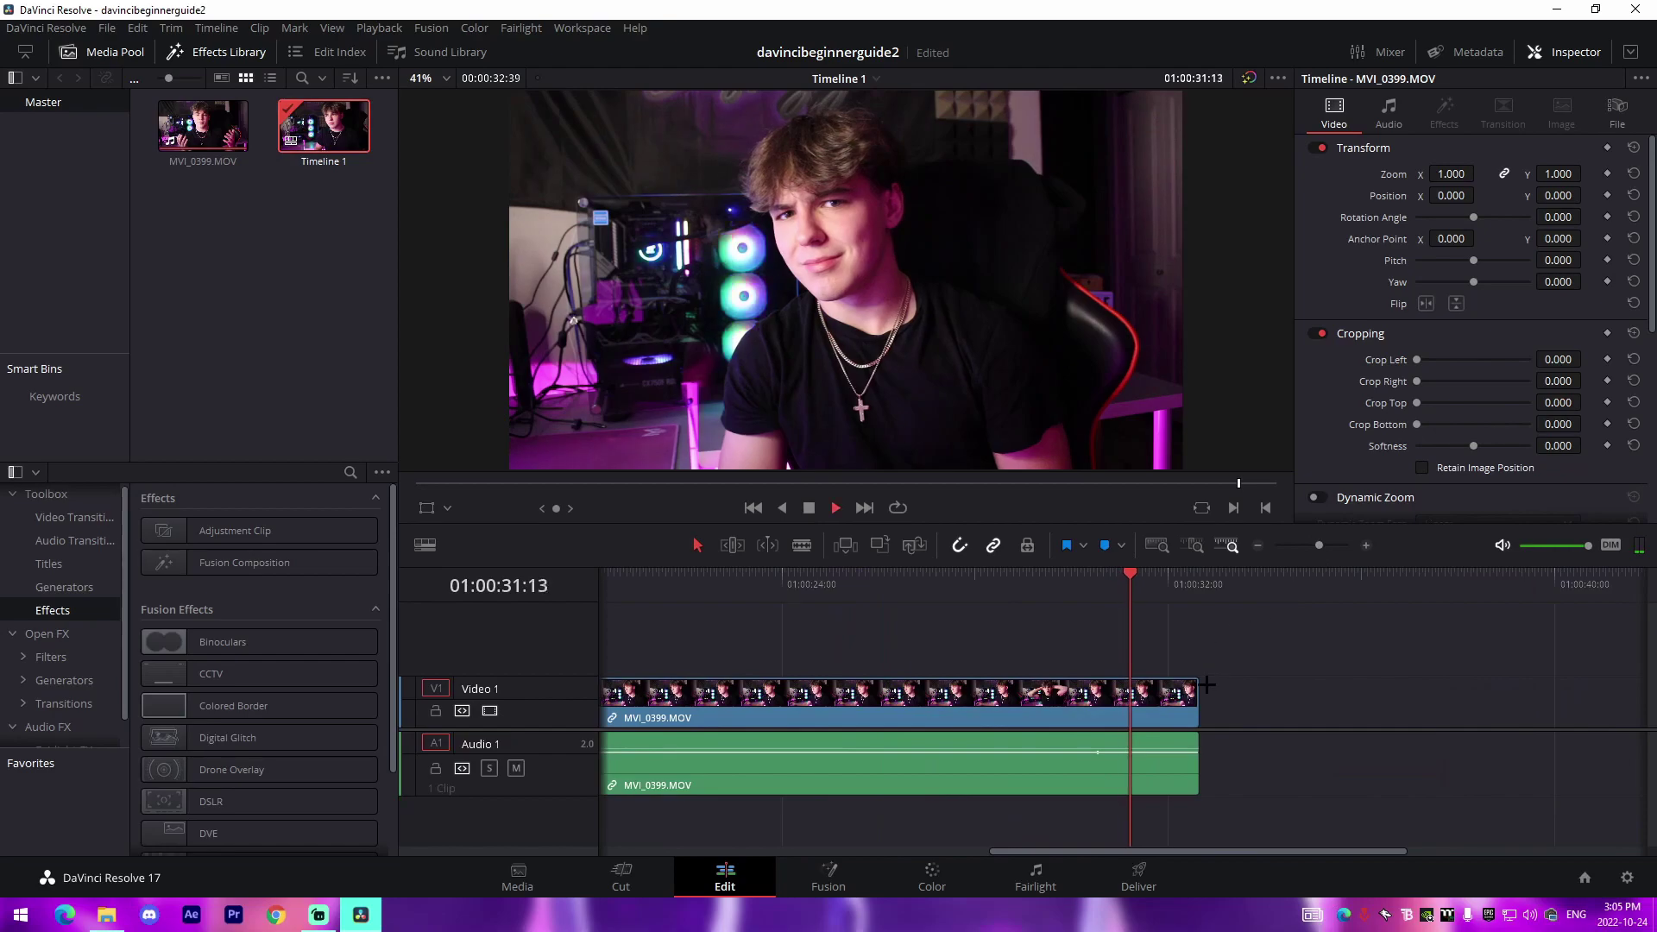
{"action": "key", "text": "space"}
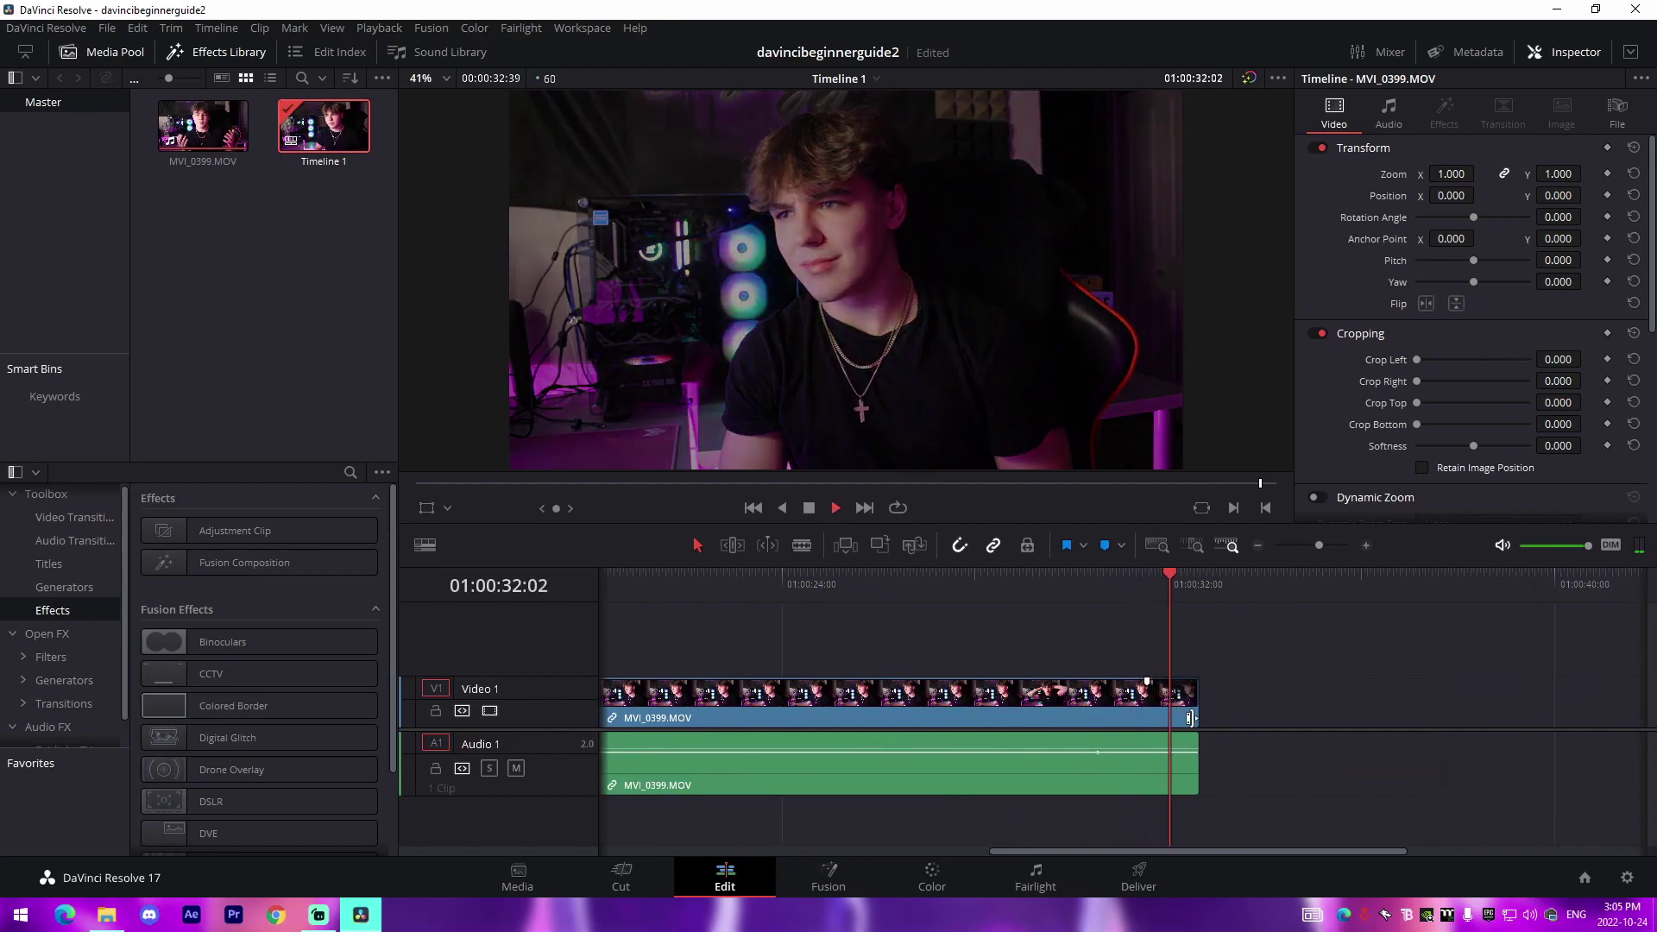
{"action": "left_click", "coordinate": [1099, 583]}
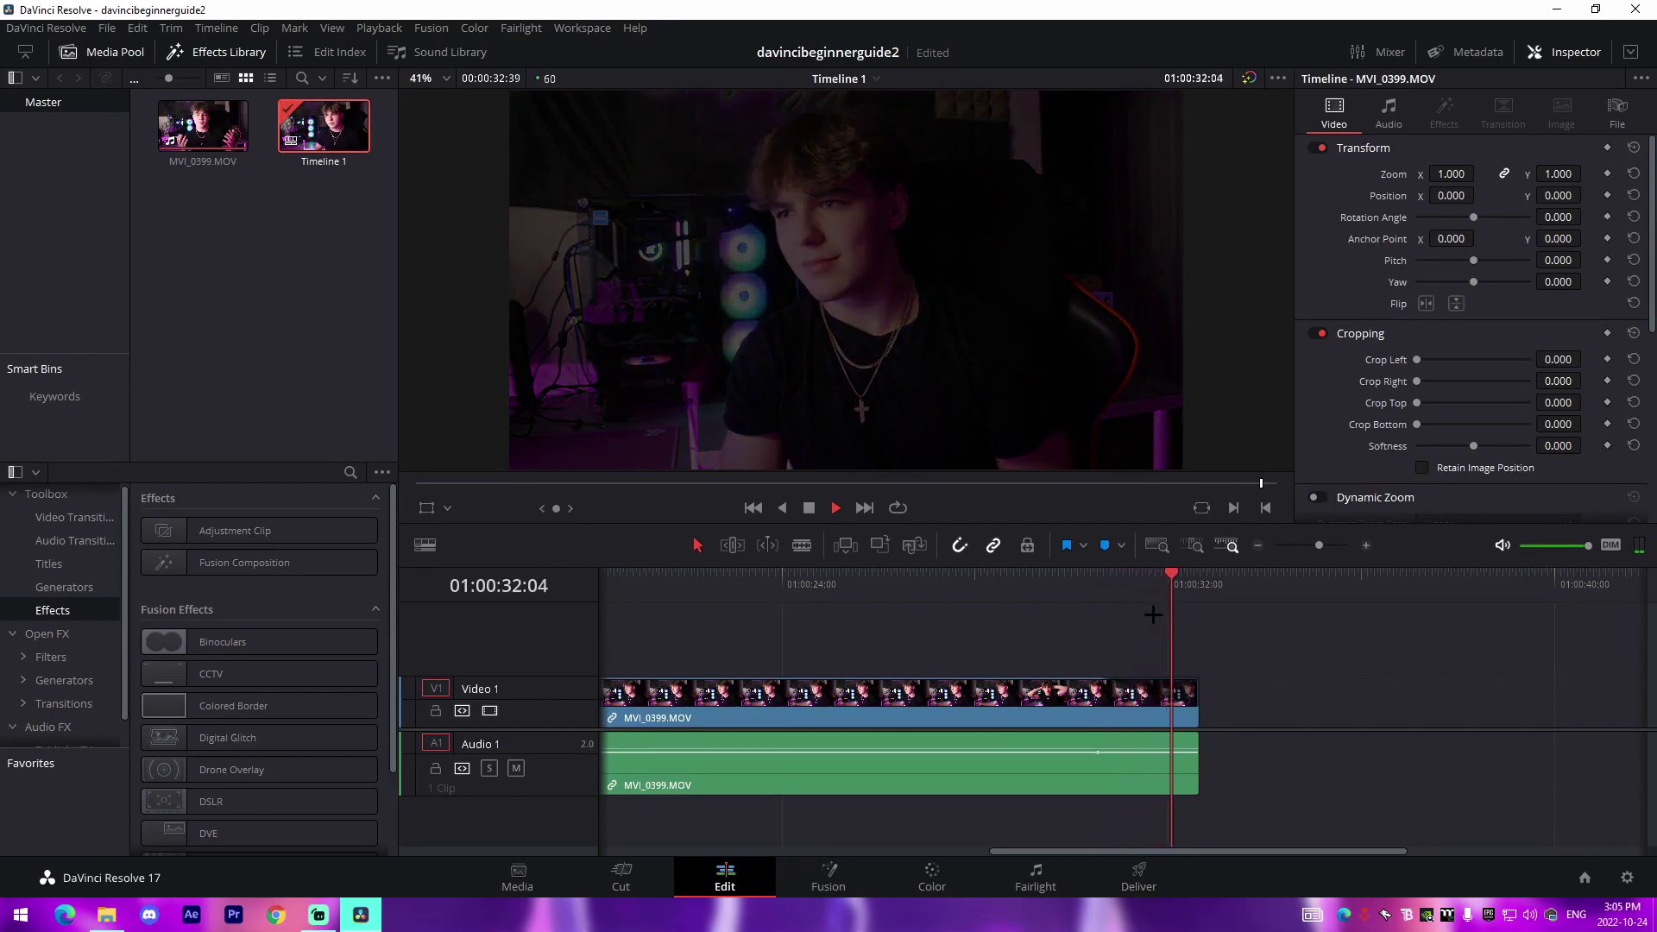
Step: Try trimming the end and the start of the MVI_0399.MOV clip on the timeline
{"action": "scroll", "coordinate": [628, 591], "scroll_direction": "down", "scroll_amount": 4}
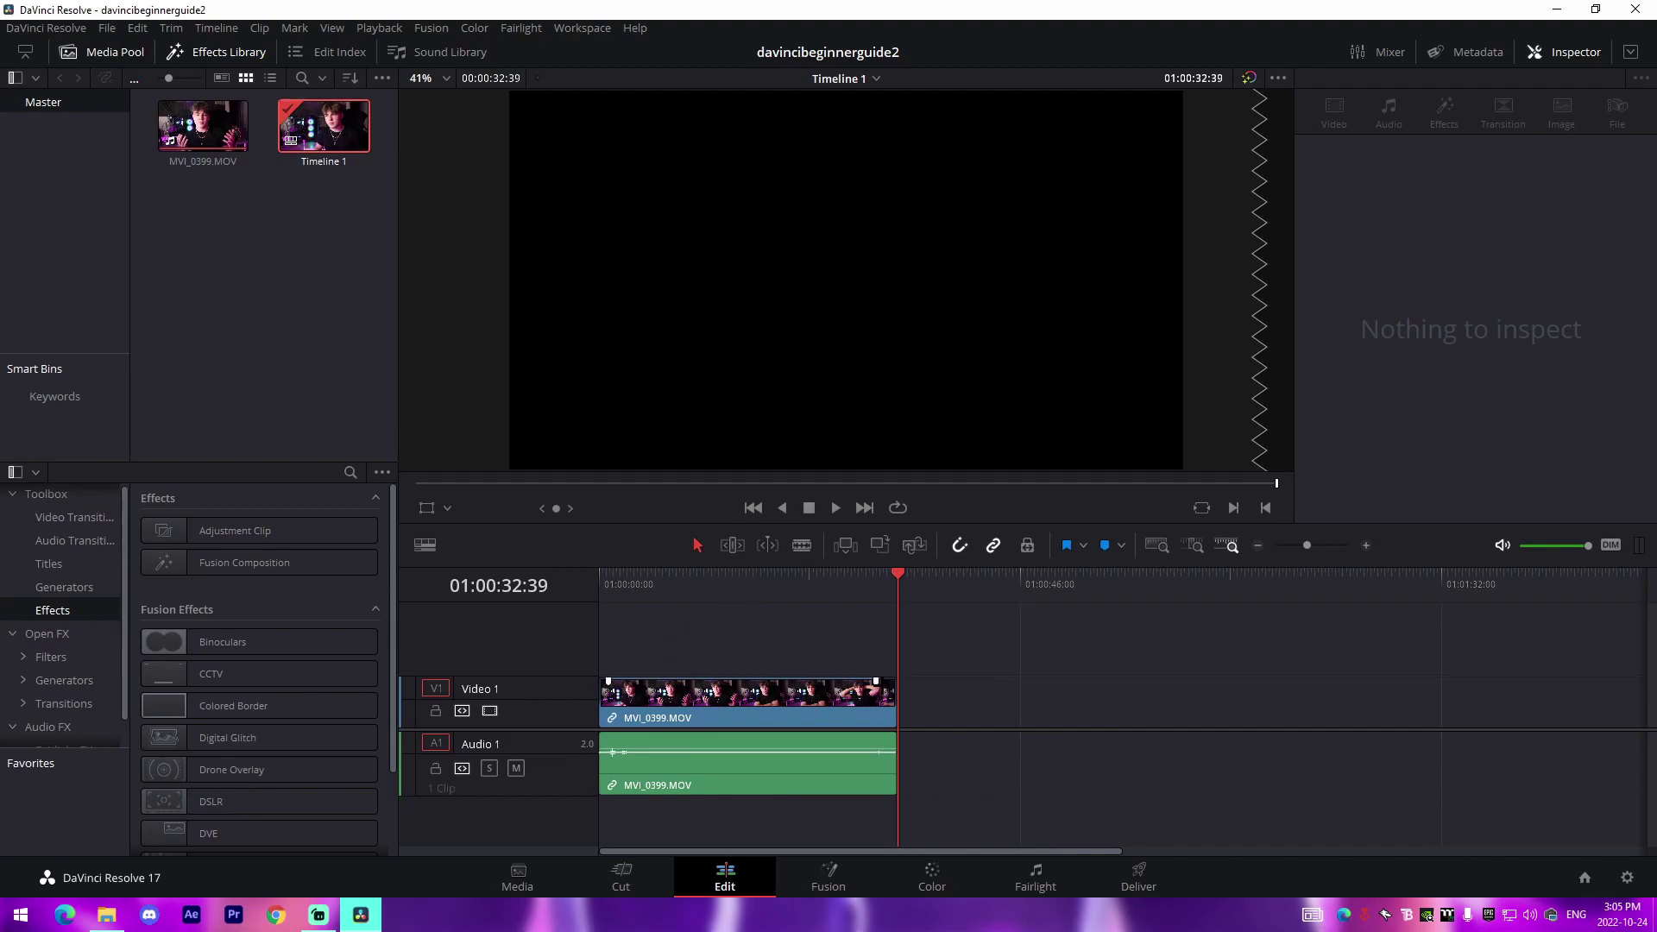
{"action": "mouse_move", "coordinate": [895, 709]}
{"action": "left_mouse_down"}
{"action": "mouse_move", "coordinate": [836, 710]}
{"action": "mouse_move", "coordinate": [895, 710]}
{"action": "left_mouse_up"}
{"action": "mouse_move", "coordinate": [601, 707]}
{"action": "left_mouse_down"}
{"action": "mouse_move", "coordinate": [643, 706]}
{"action": "mouse_move", "coordinate": [601, 706]}
{"action": "left_mouse_up"}
Step: Split the video clip and its linked audio into six segments along the timeline with the blade
{"action": "left_click", "coordinate": [802, 545]}
{"action": "left_click", "coordinate": [689, 744]}
{"action": "left_click", "coordinate": [783, 744]}
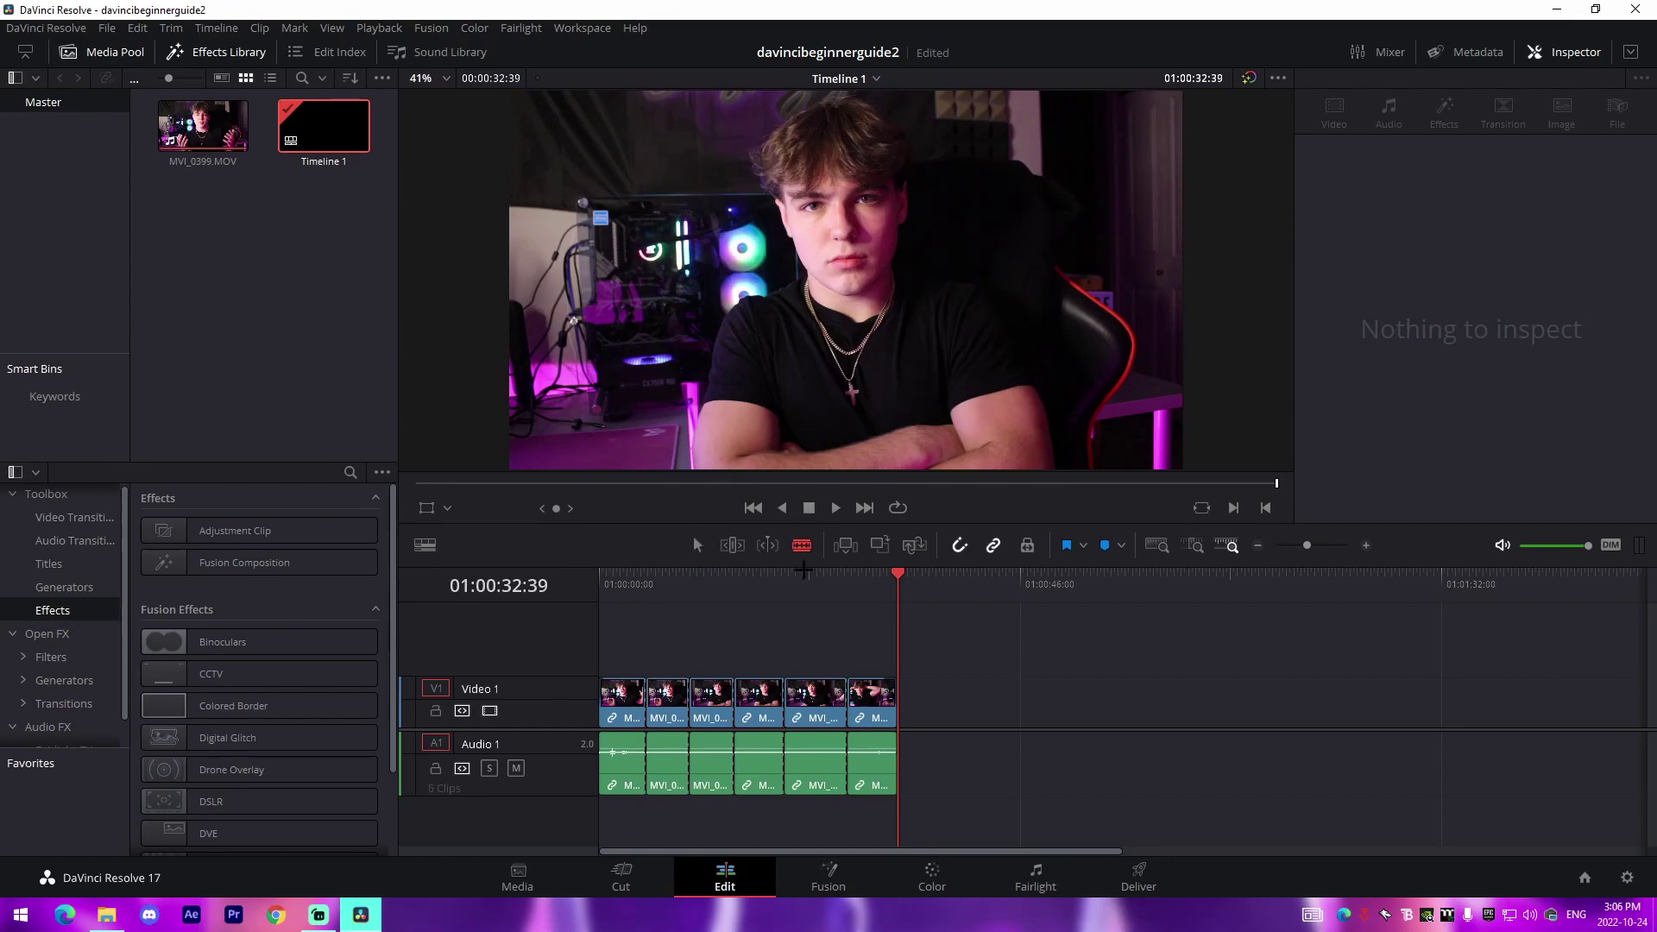
{"action": "left_click_drag", "start_coordinate": [1306, 545], "coordinate": [1319, 544]}
{"action": "scroll", "coordinate": [1136, 644], "scroll_direction": "left", "scroll_amount": 3}
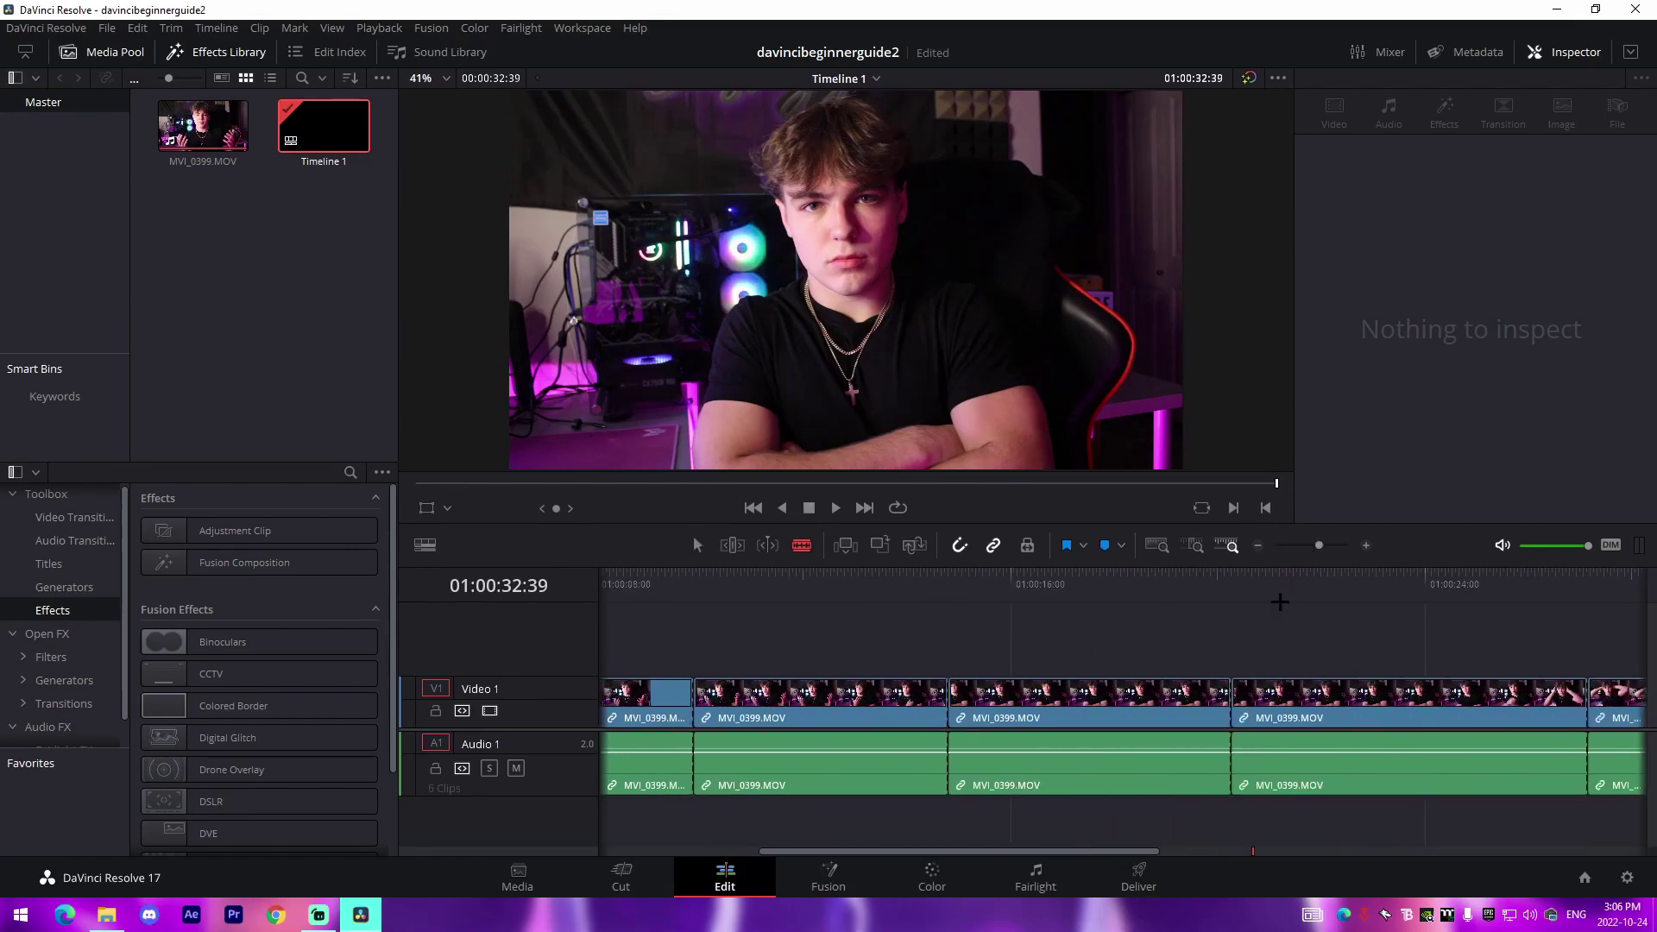
{"action": "scroll", "coordinate": [714, 570], "scroll_direction": "down", "scroll_amount": 6}
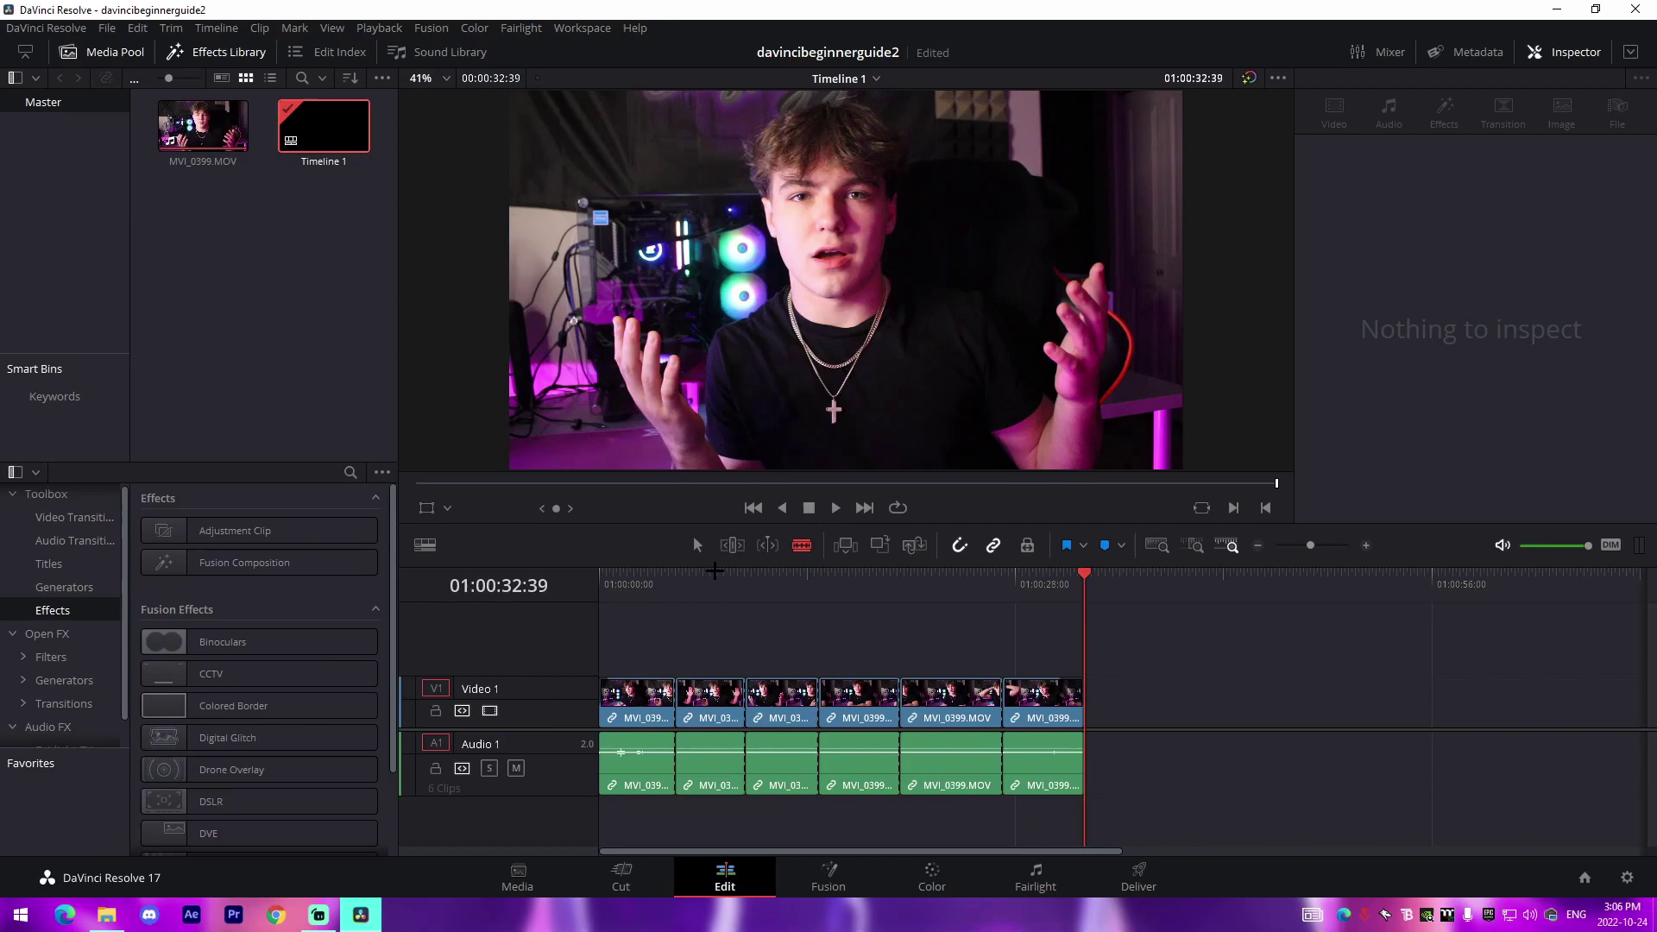
Step: Delete the second segment with its audio, leaving an empty gap on the timeline
{"action": "left_click", "coordinate": [698, 546]}
{"action": "left_click", "coordinate": [711, 690]}
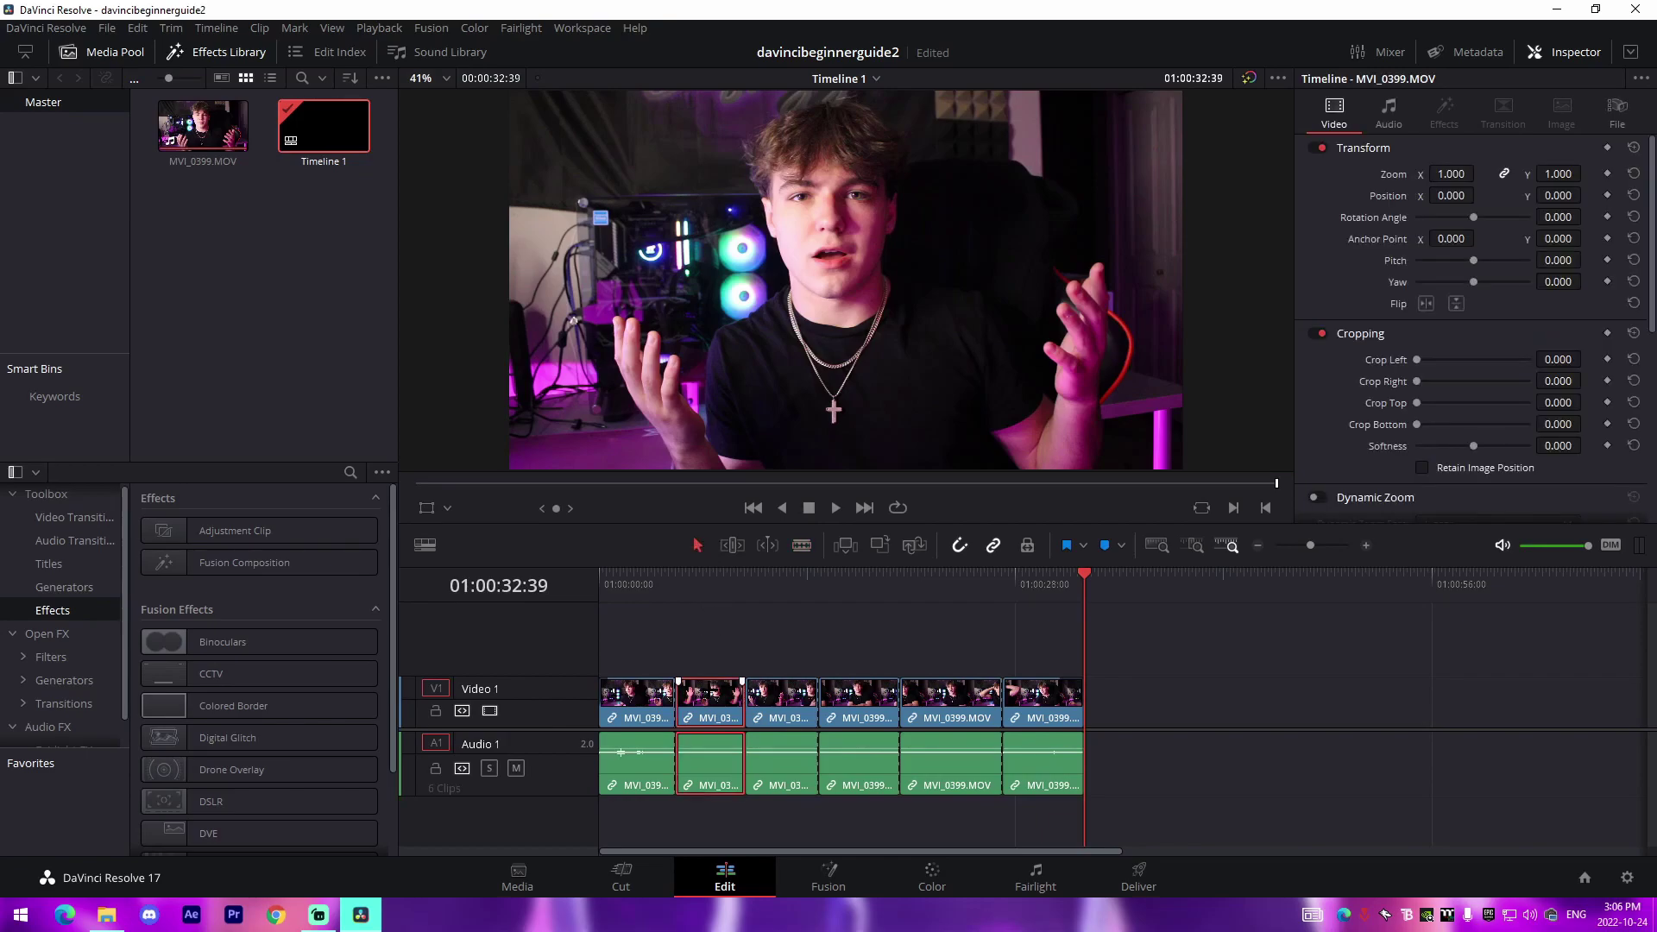
{"action": "key", "text": "BackSpace"}
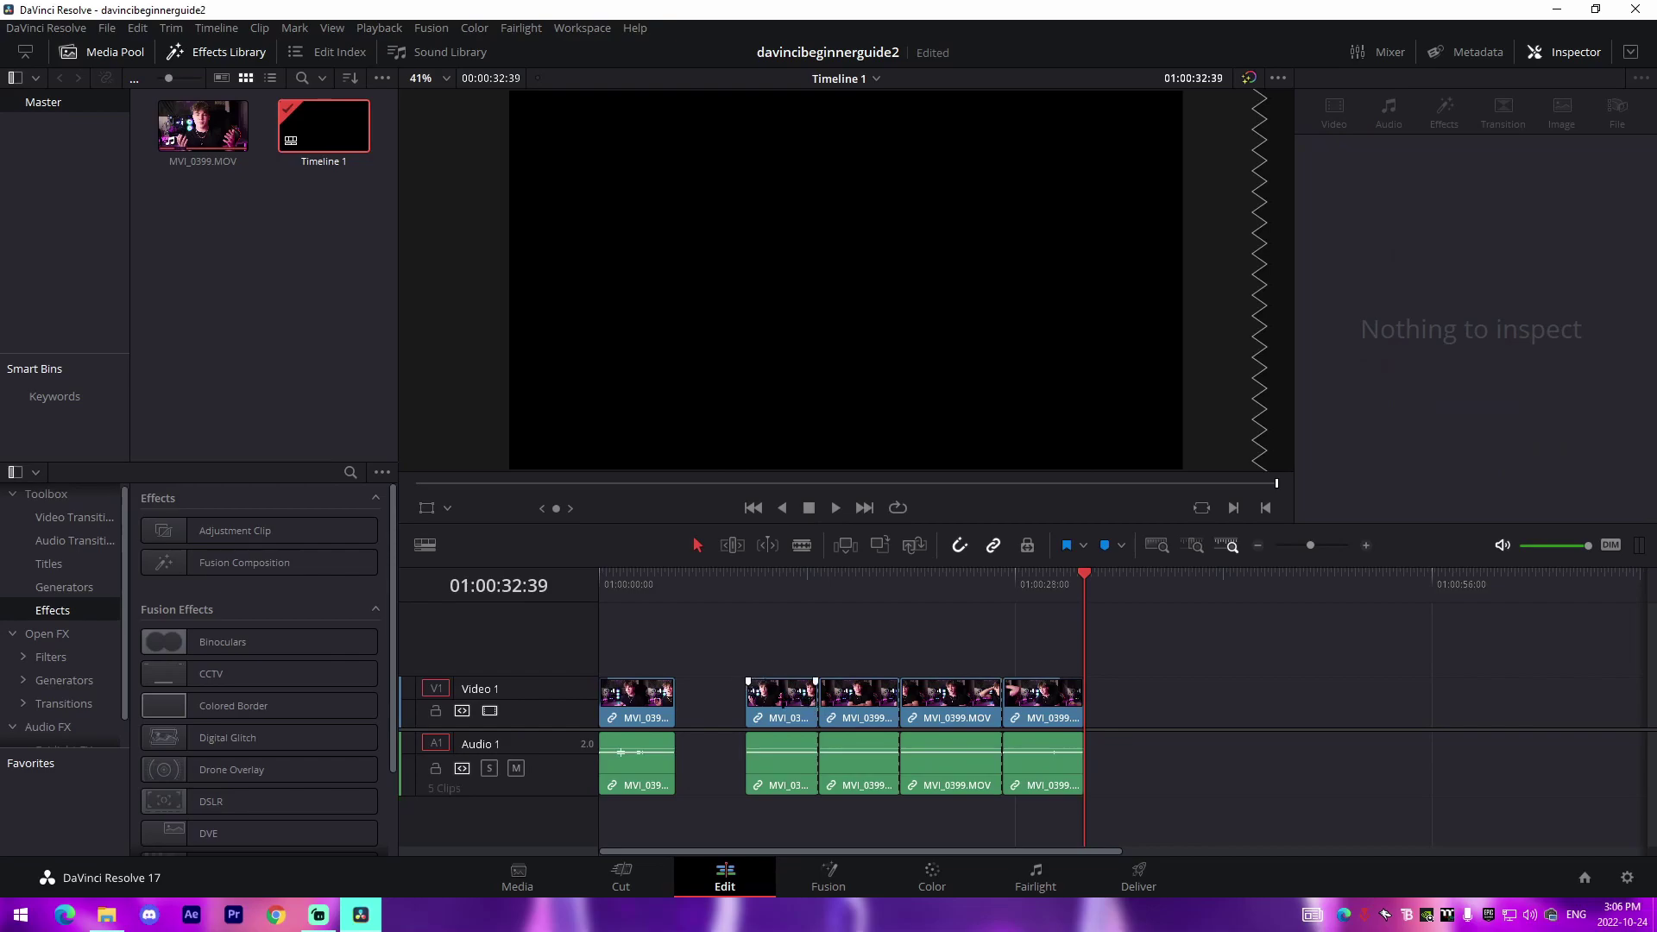
Step: Move all segments after the gap back against the first segment and play across the cut
{"action": "left_click_drag", "start_coordinate": [714, 620], "coordinate": [1078, 752]}
{"action": "left_click", "coordinate": [733, 642]}
{"action": "left_click_drag", "start_coordinate": [717, 633], "coordinate": [1052, 801]}
{"action": "left_click_drag", "start_coordinate": [795, 703], "coordinate": [725, 704]}
{"action": "left_click", "coordinate": [669, 646]}
{"action": "left_click", "coordinate": [620, 579]}
{"action": "key", "text": "space"}
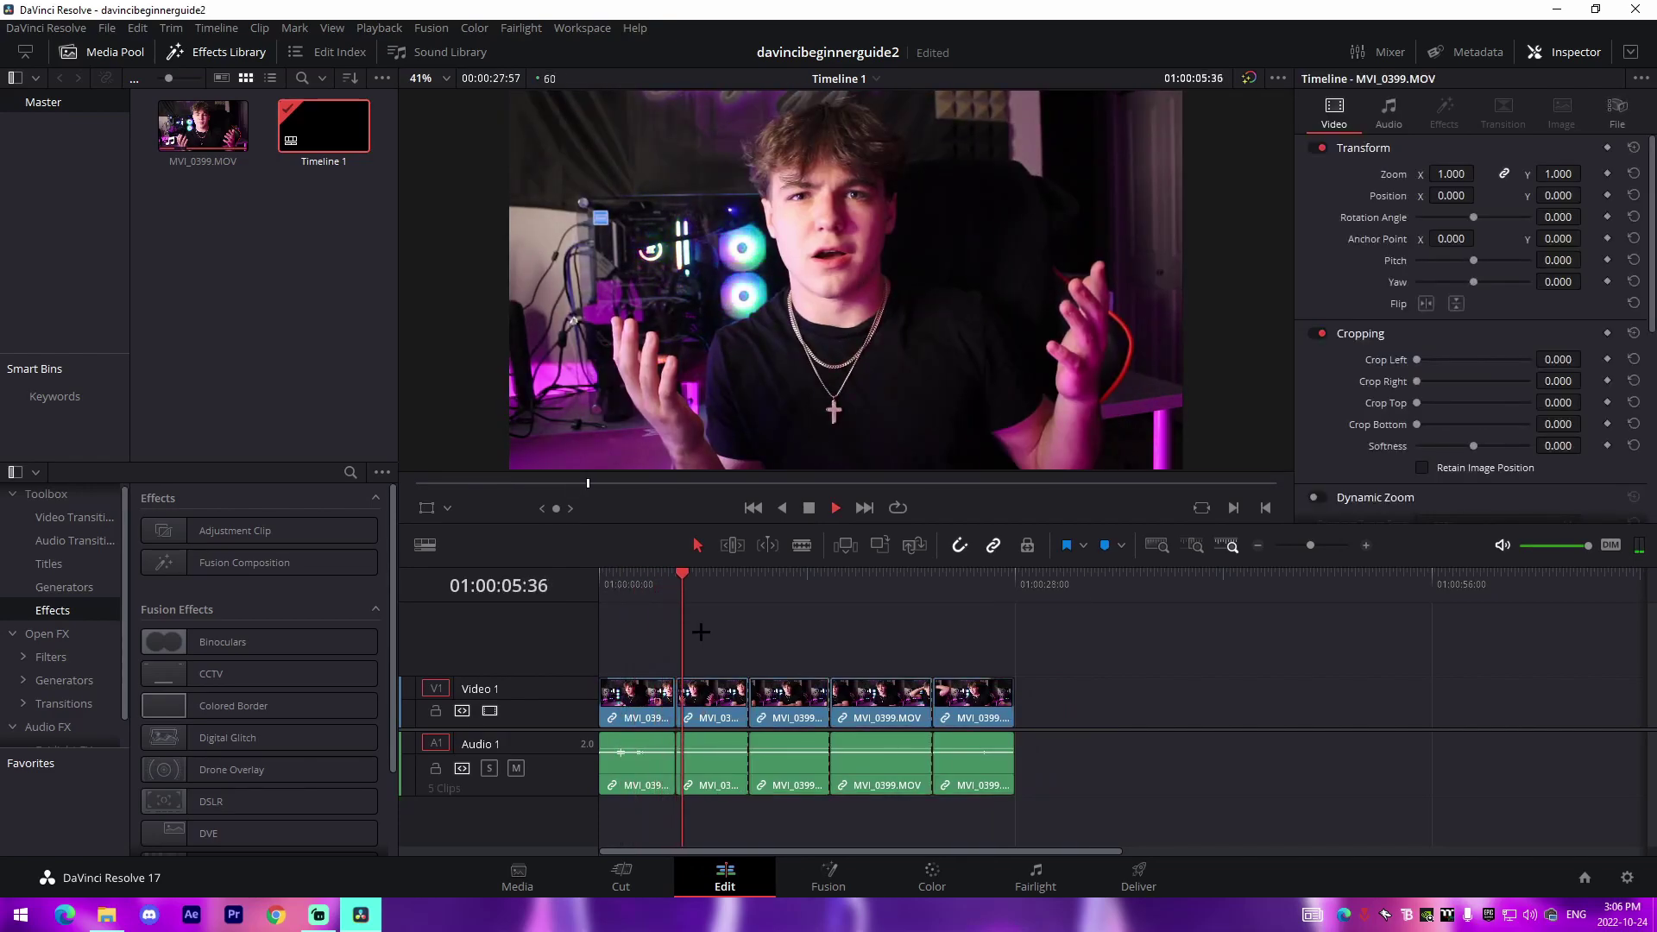
{"action": "key", "text": "space"}
{"action": "scroll", "coordinate": [924, 677], "scroll_direction": "up", "scroll_amount": 2}
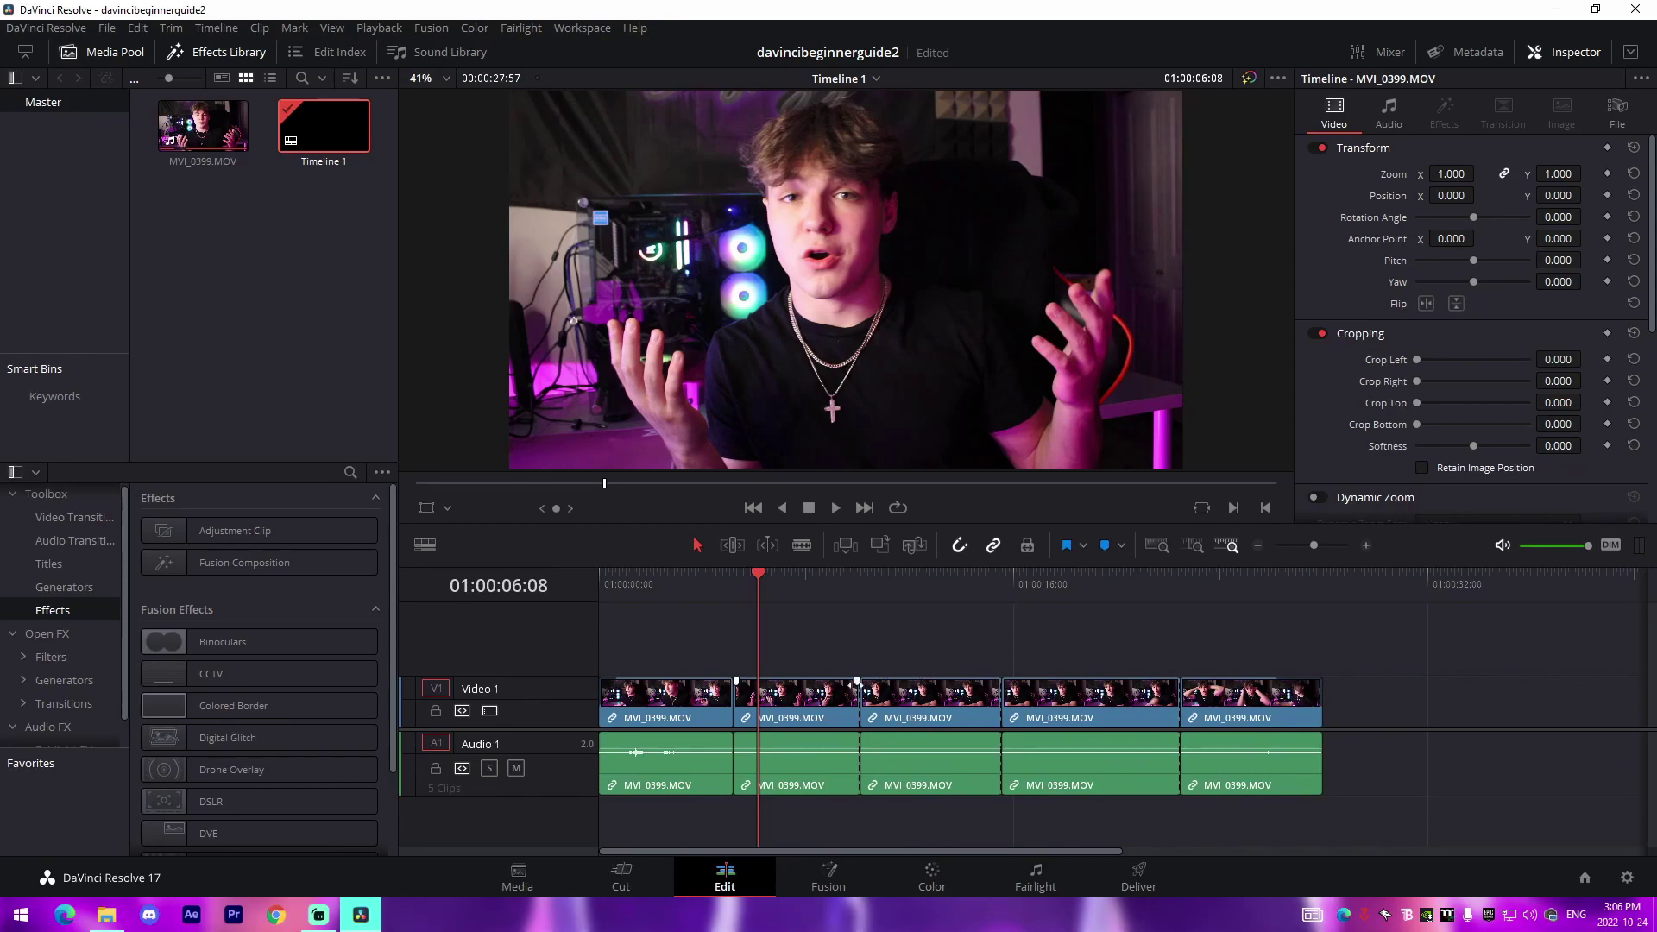
Step: Undo the move of the remaining segments and the deletion of the second segment
{"action": "key", "text": "ctrl+z"}
{"action": "key", "text": "ctrl+z"}
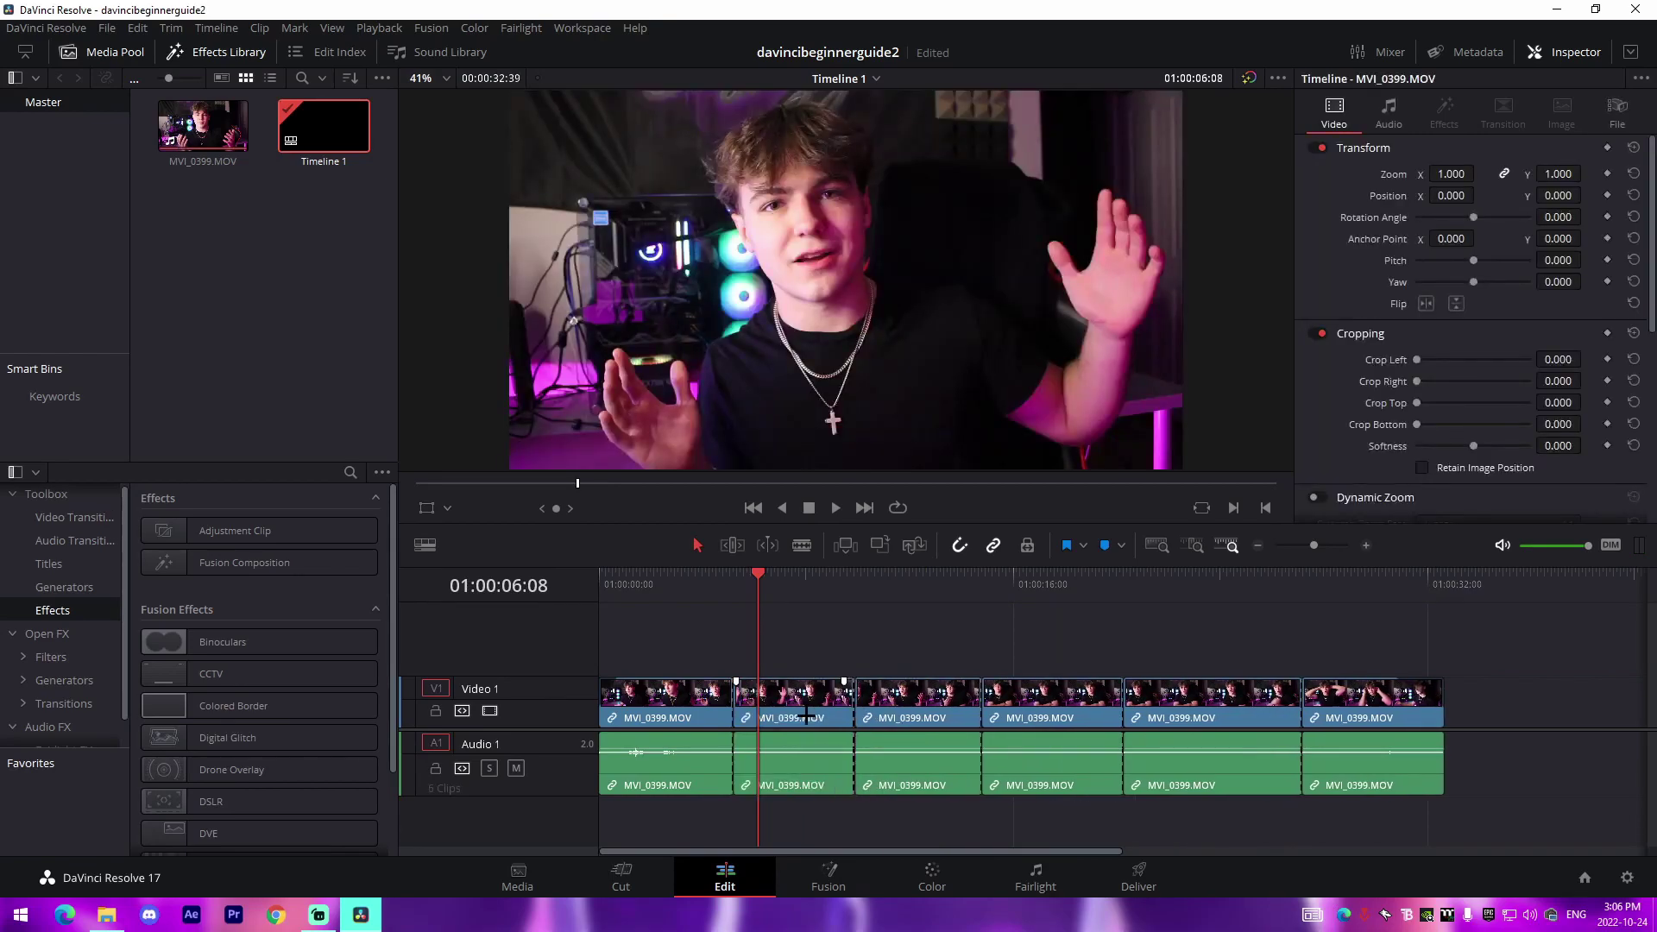
{"action": "left_click", "coordinate": [794, 656]}
Step: Ripple delete the second segment so the following segments close the gap
{"action": "mouse_move", "coordinate": [1322, 544]}
{"action": "left_mouse_down"}
{"action": "mouse_move", "coordinate": [1342, 544]}
{"action": "mouse_move", "coordinate": [1313, 544]}
{"action": "left_mouse_up"}
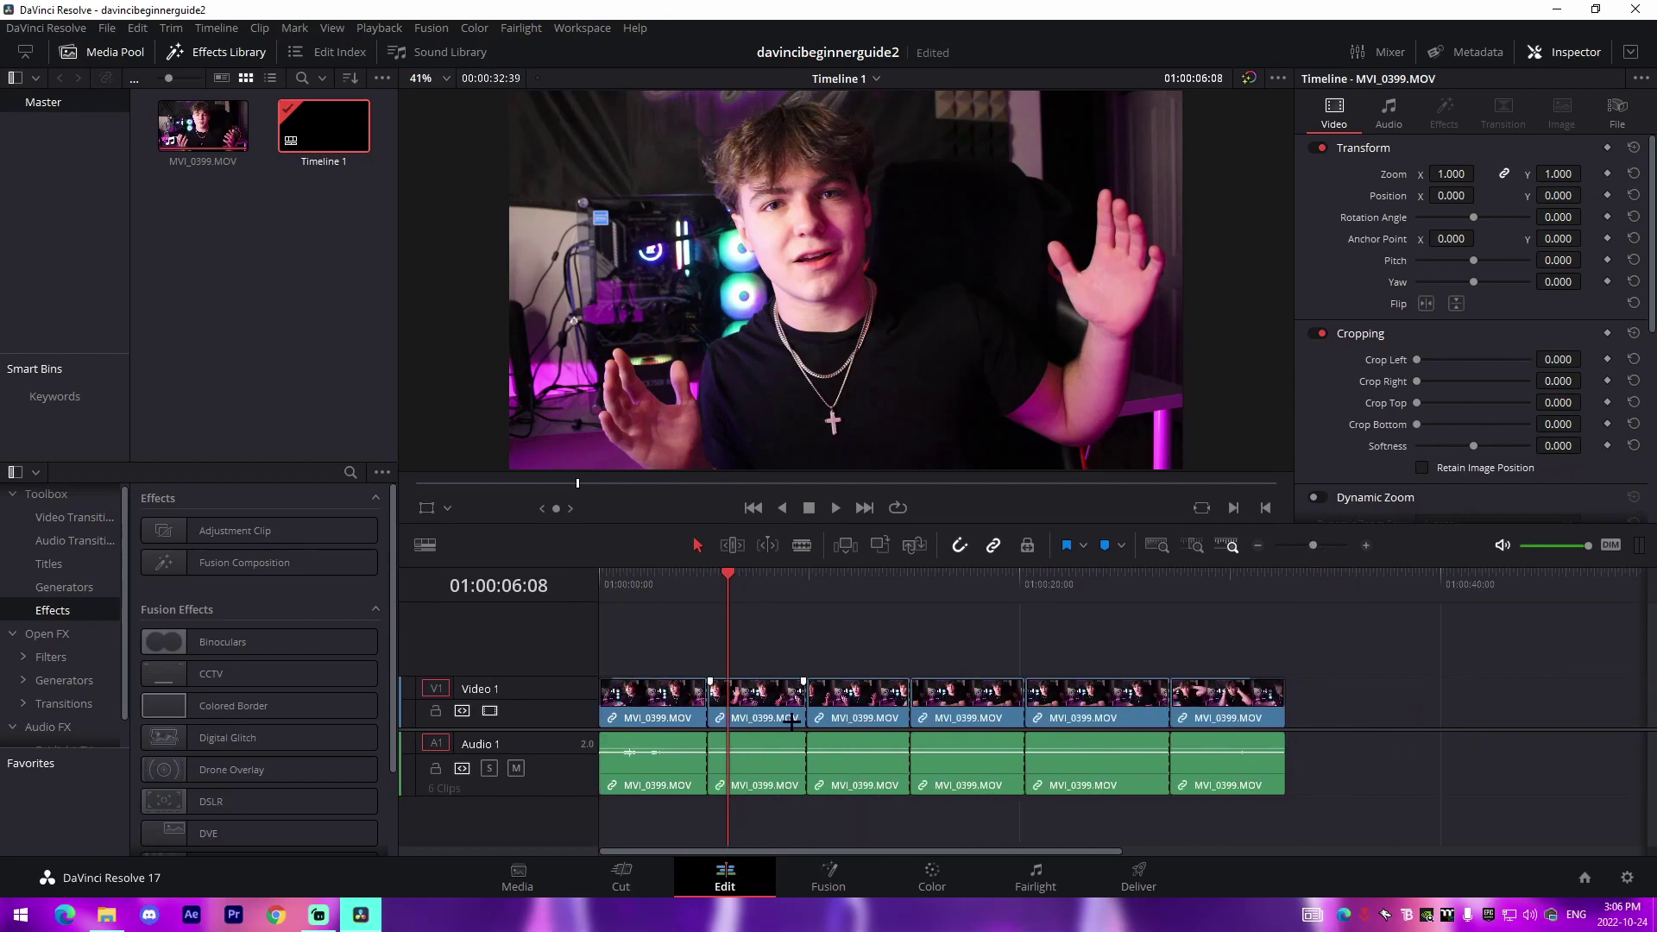
{"action": "left_click", "coordinate": [777, 710]}
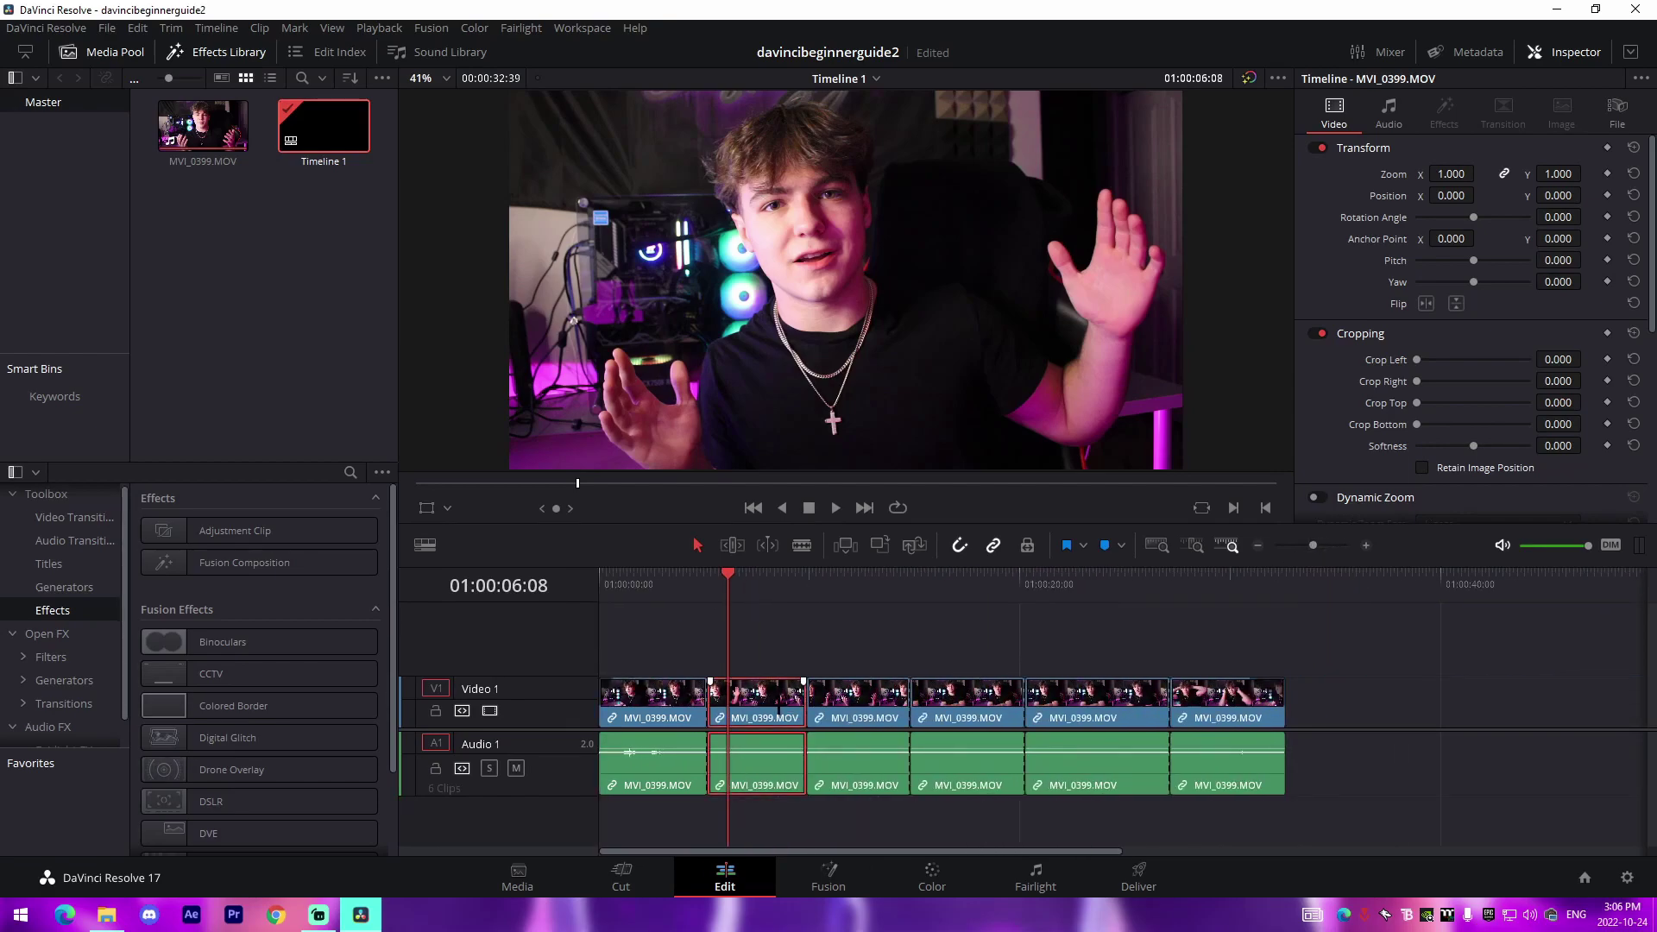
{"action": "key", "text": "Delete"}
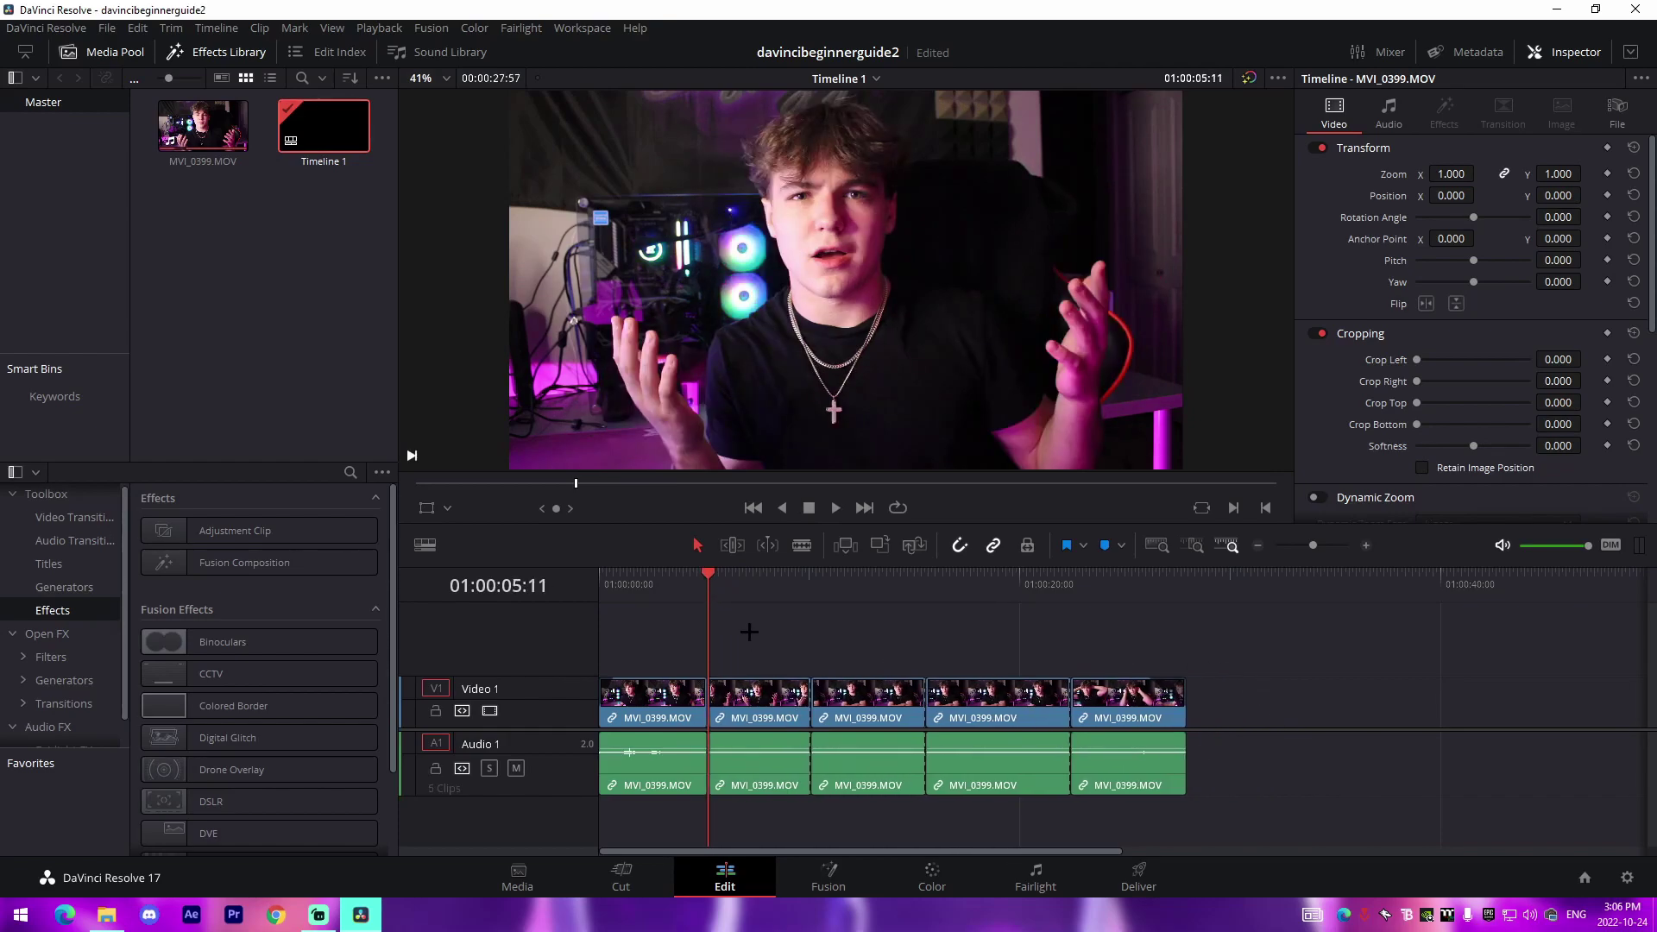
{"action": "left_click_drag", "start_coordinate": [747, 628], "coordinate": [1209, 766]}
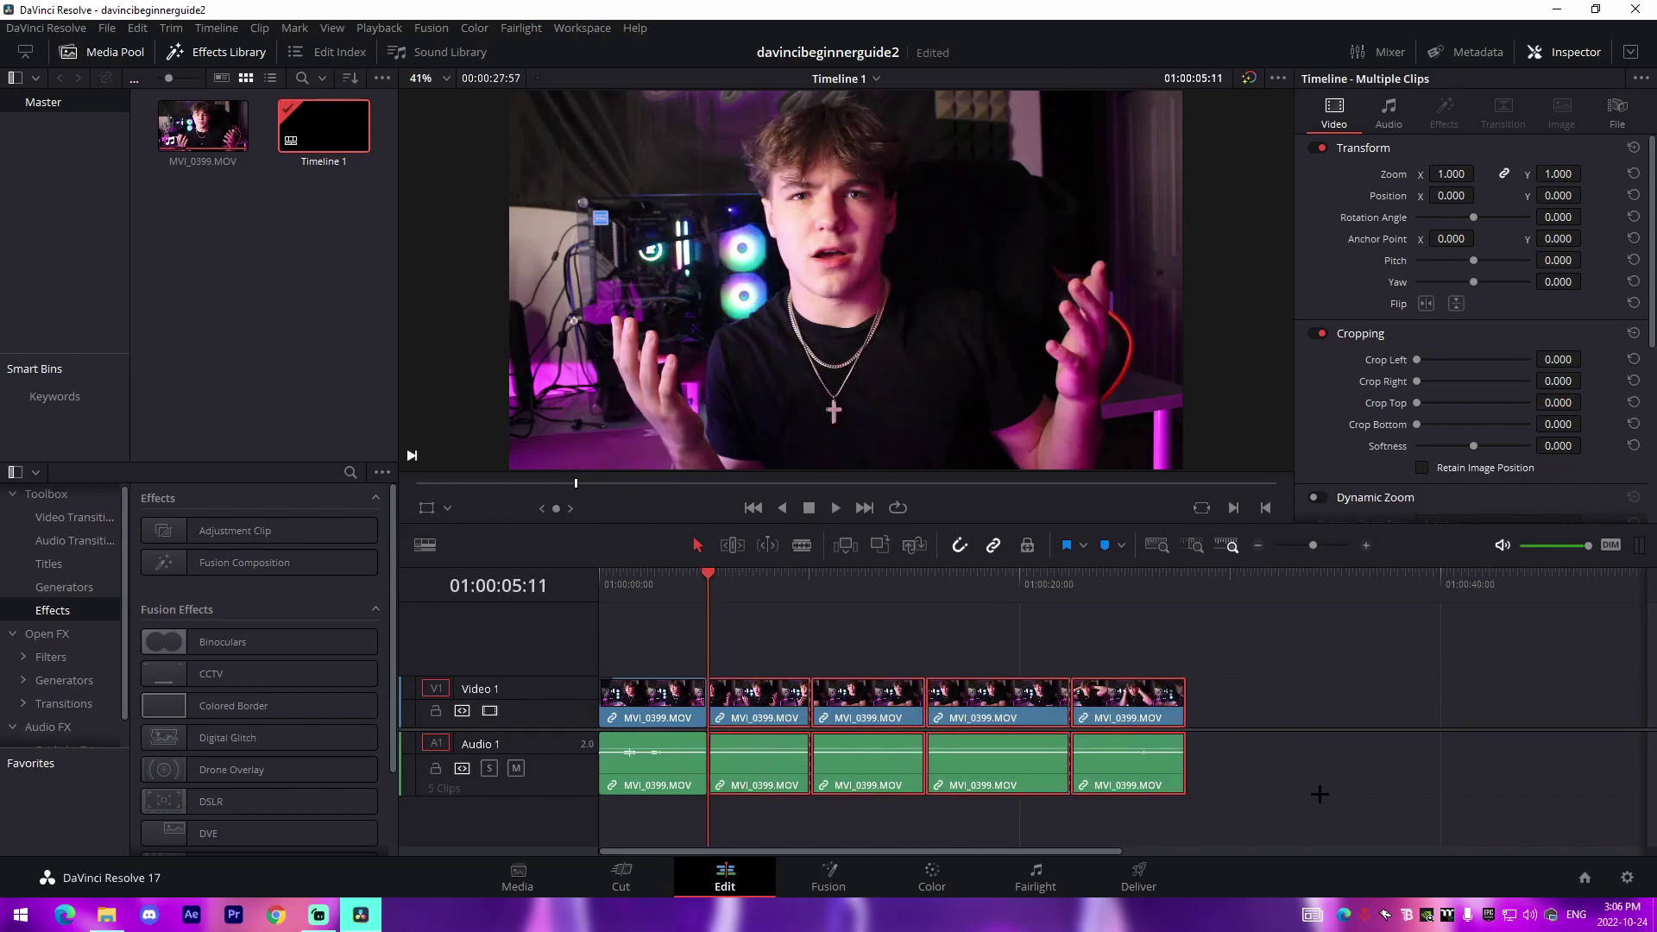
{"action": "left_click", "coordinate": [679, 669]}
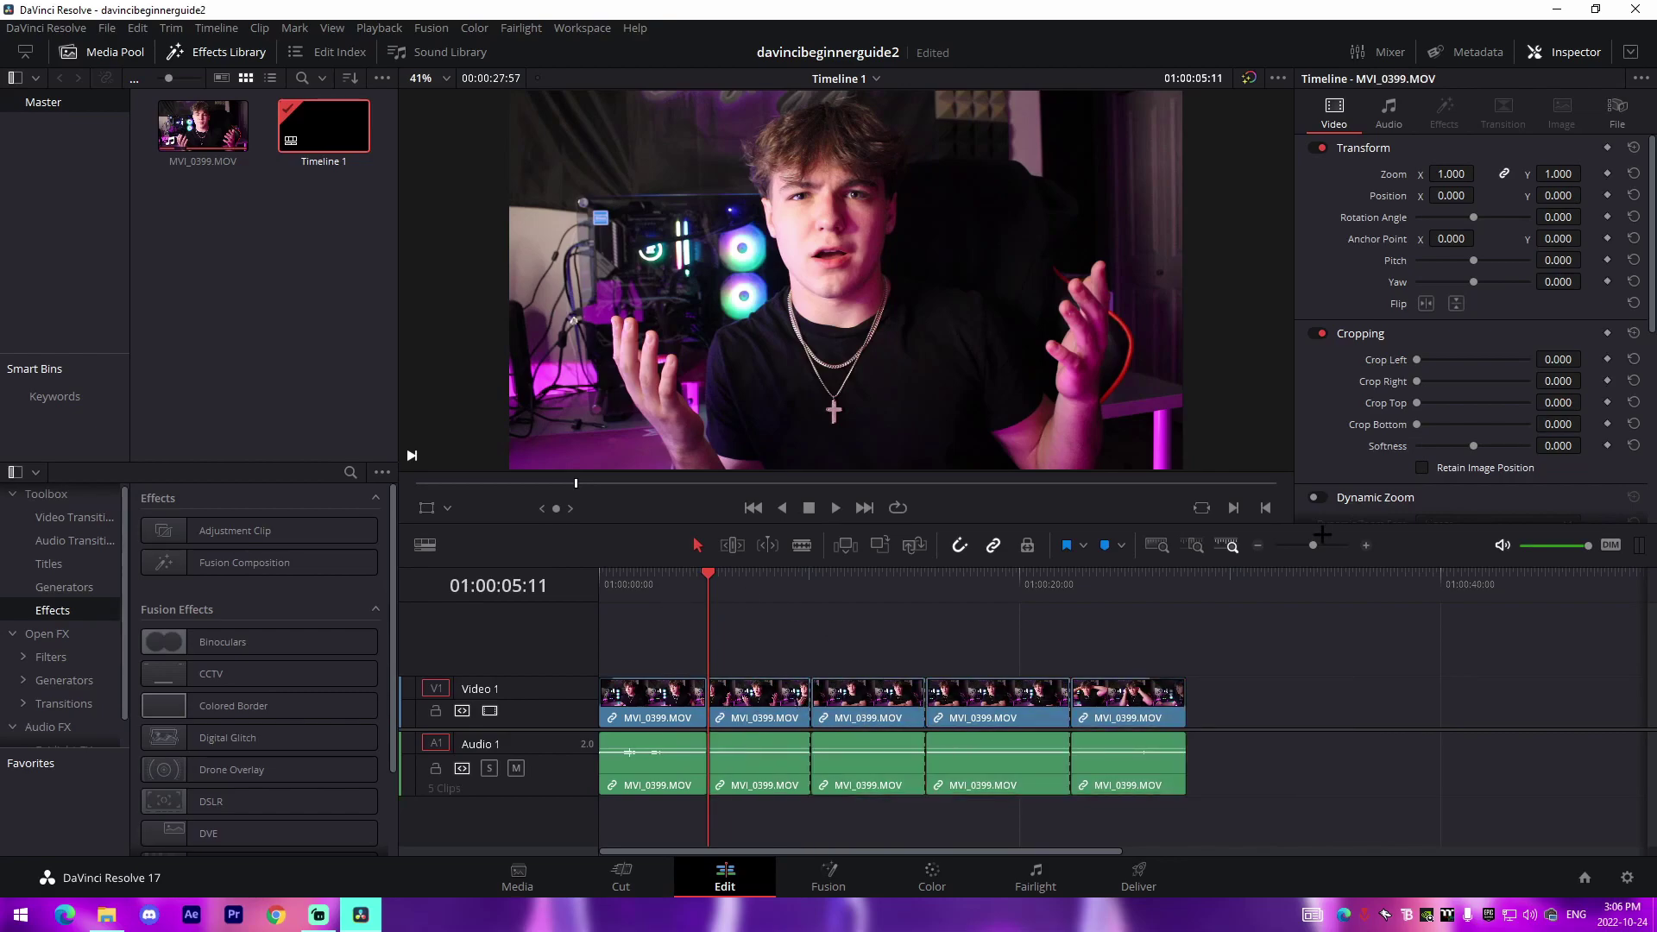
{"action": "scroll", "coordinate": [679, 670], "scroll_direction": "up", "scroll_amount": 3}
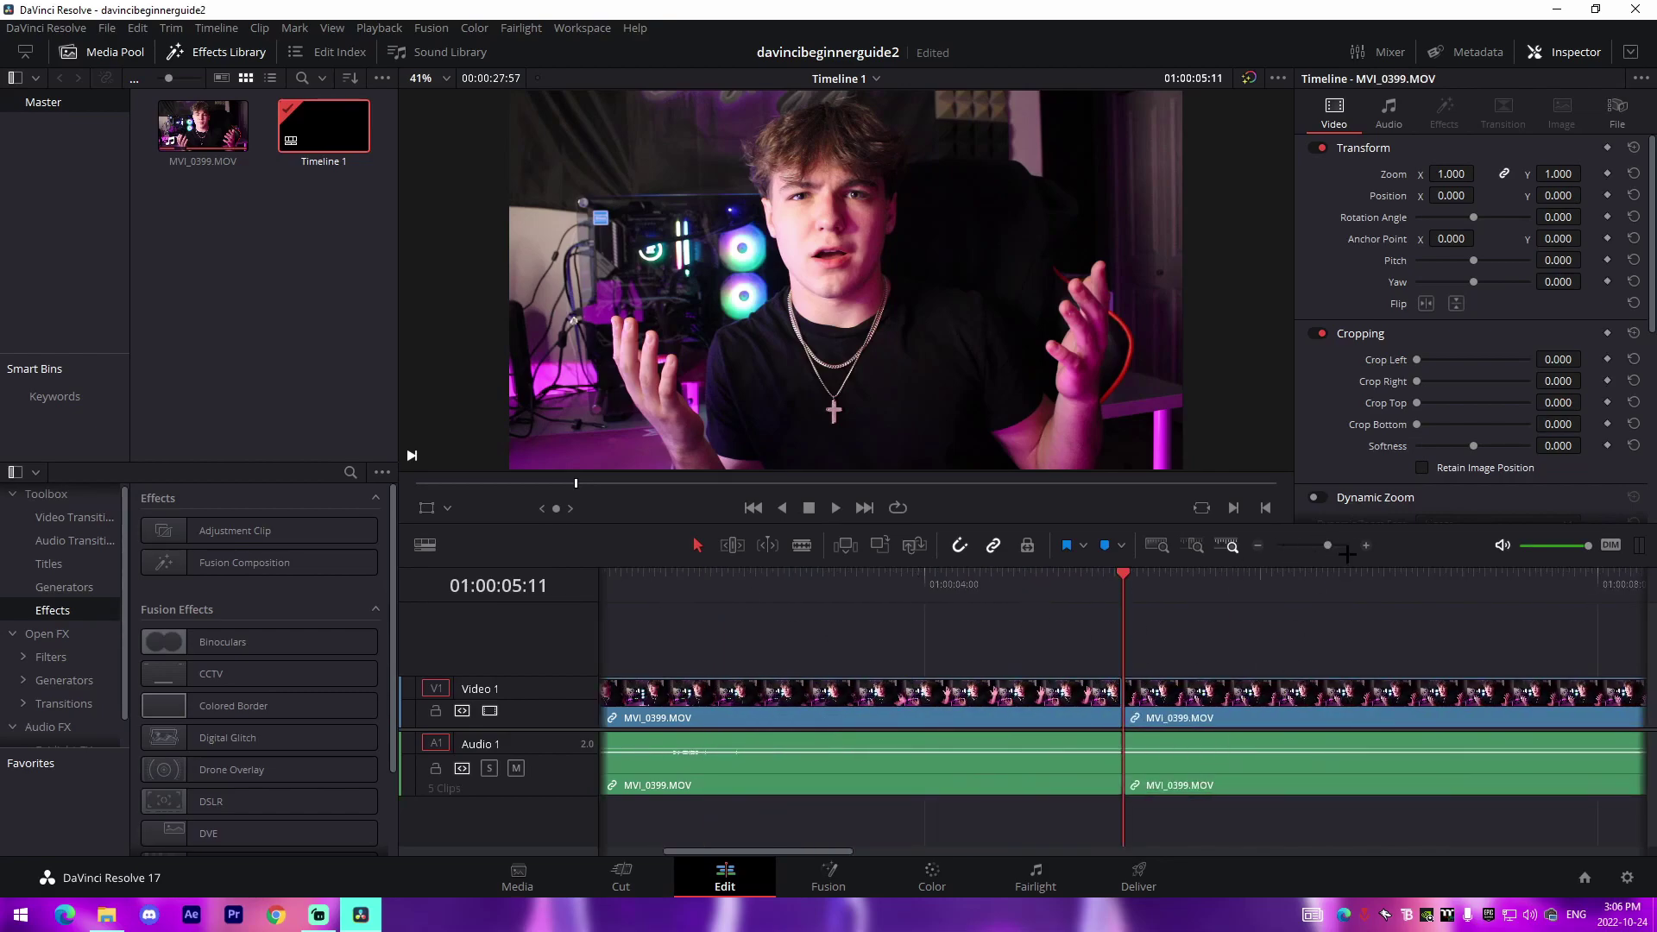
{"action": "scroll", "coordinate": [762, 623], "scroll_direction": "down", "scroll_amount": 3}
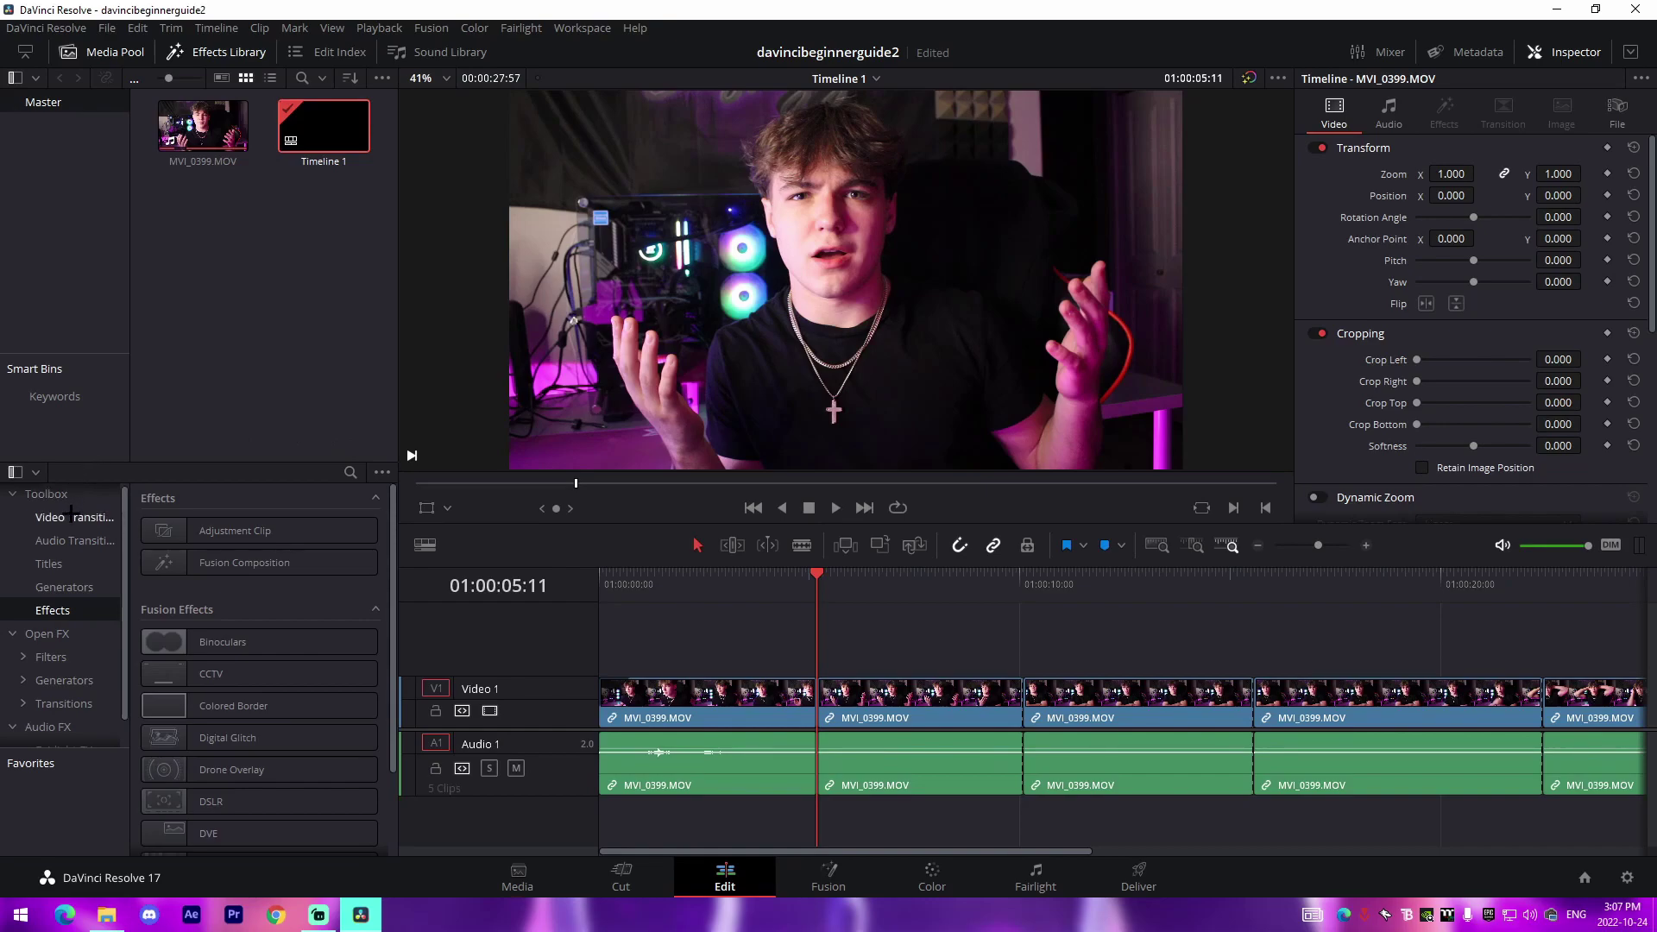
Step: Switch the viewer to the source view and hide the Effects Library and the Media Pool
{"action": "key", "text": "q"}
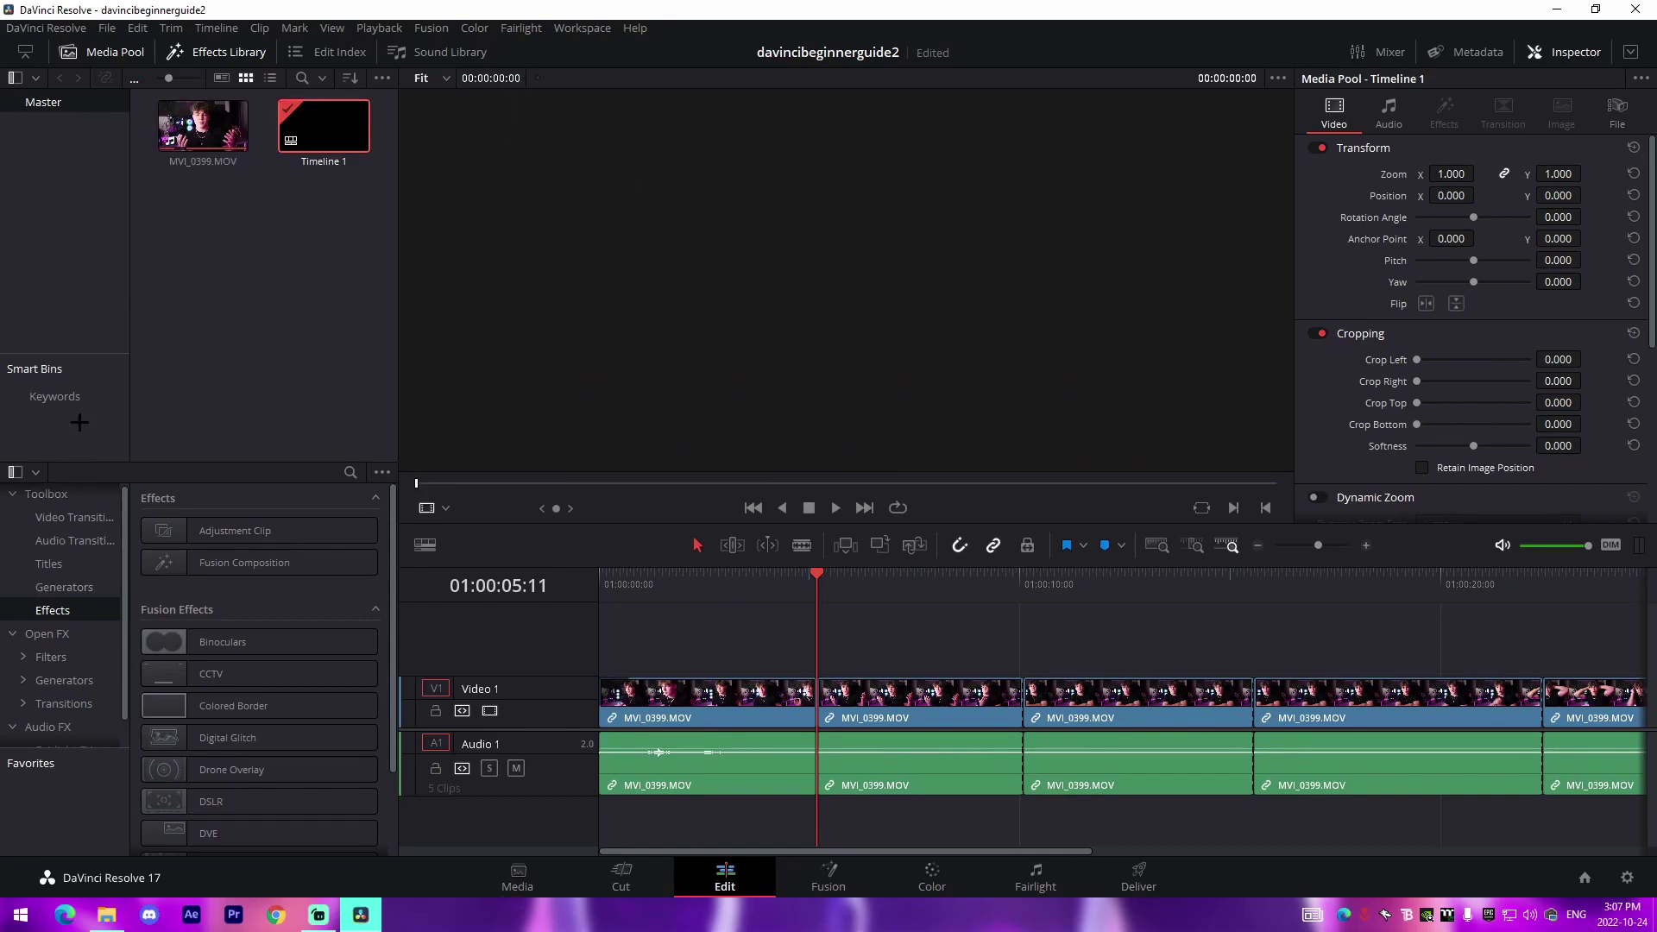
{"action": "left_click", "coordinate": [199, 49]}
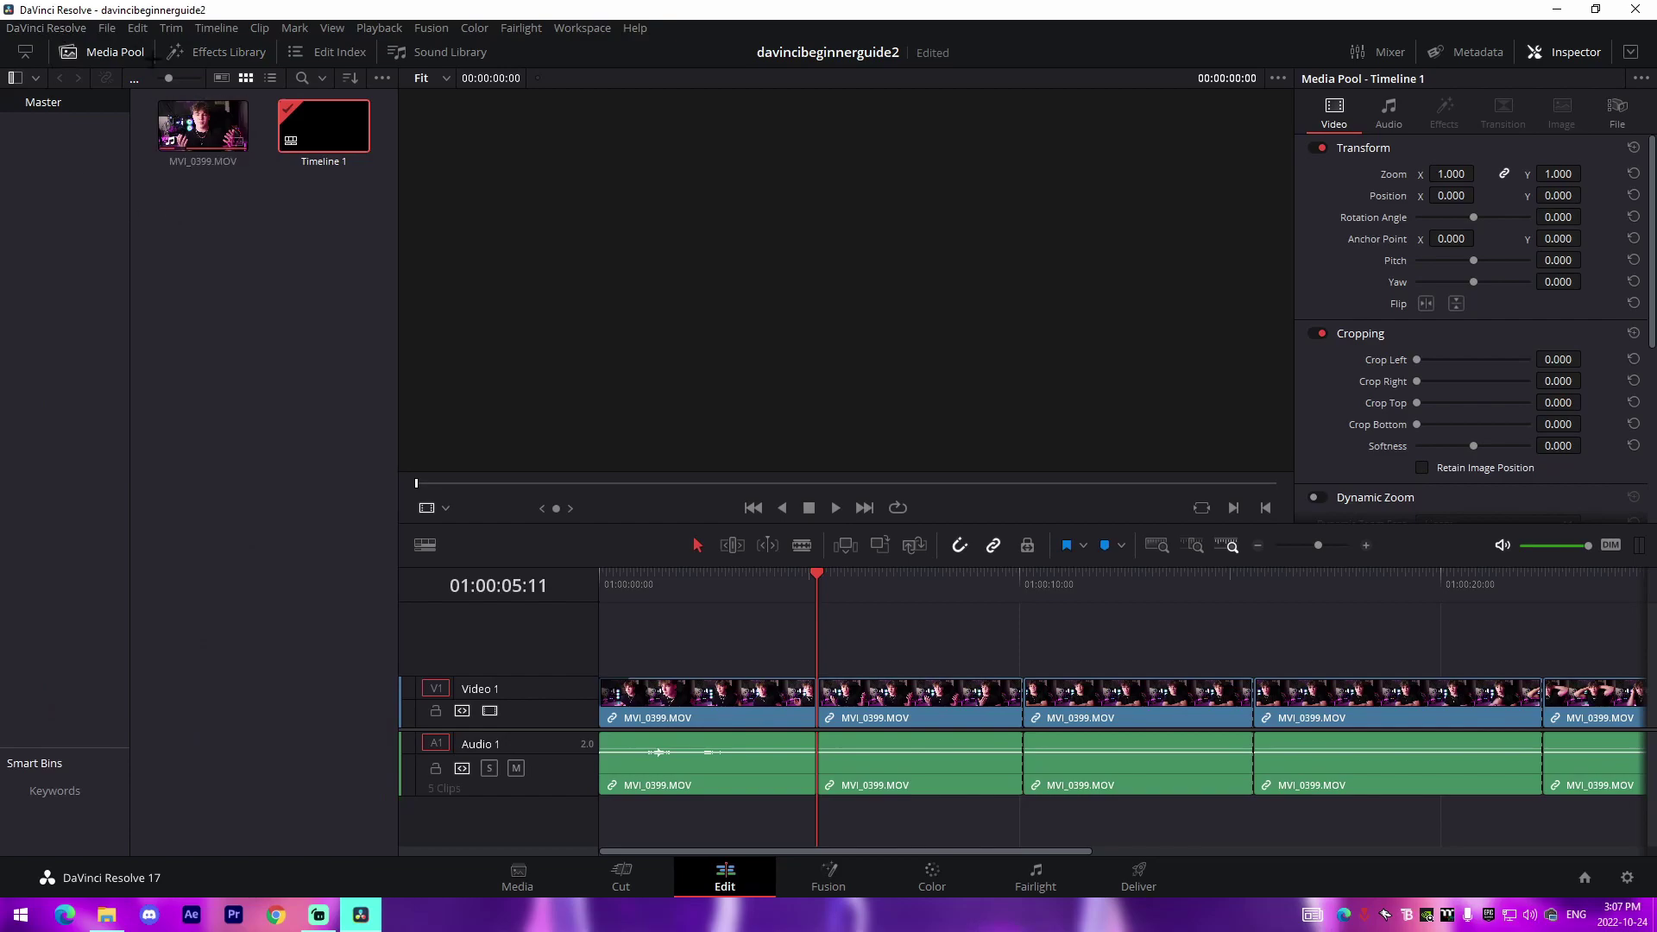
{"action": "left_click", "coordinate": [111, 47]}
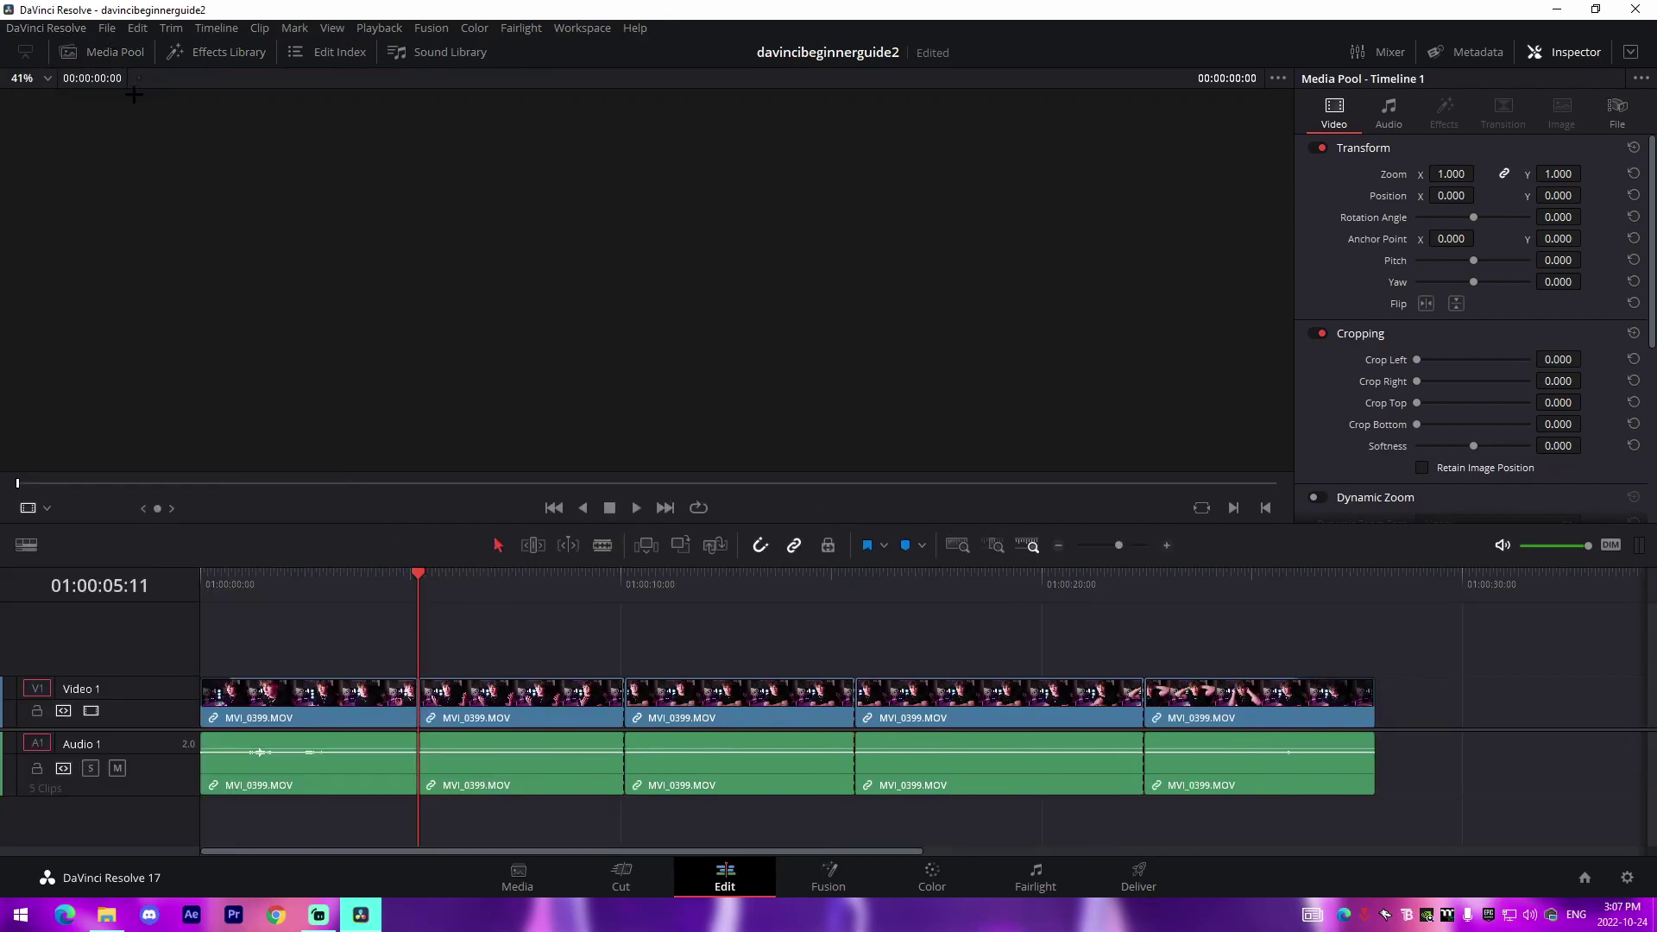
Step: Show the Media Pool and the Effects Library and browse the video transitions
{"action": "left_click", "coordinate": [102, 53]}
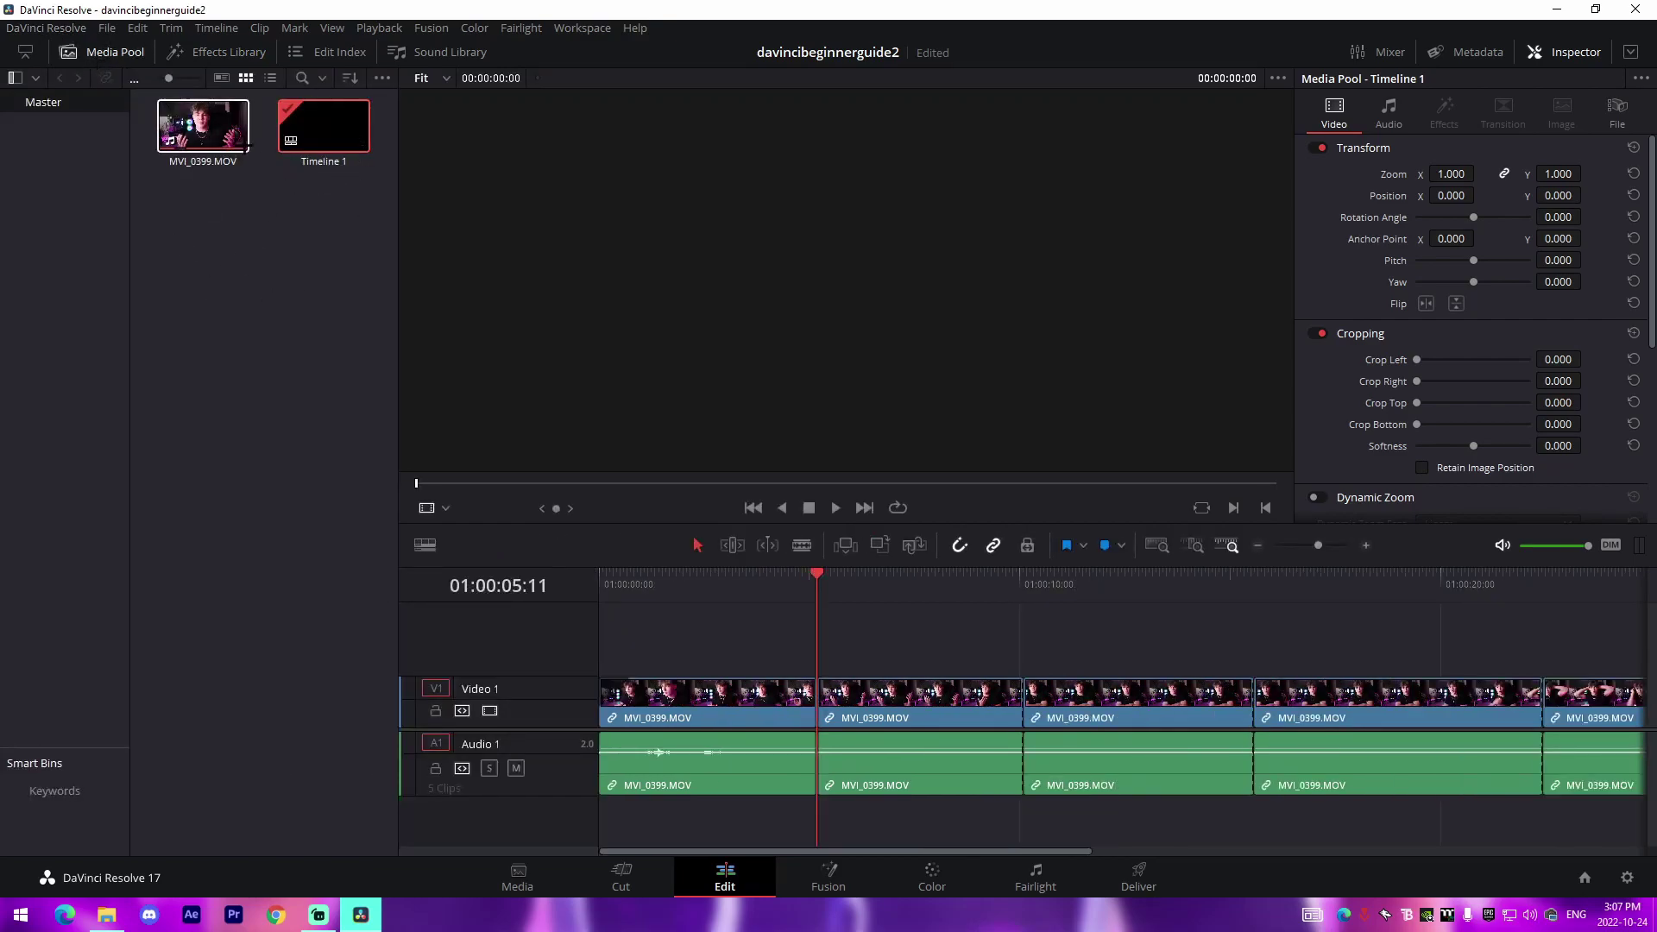
{"action": "left_click", "coordinate": [216, 51]}
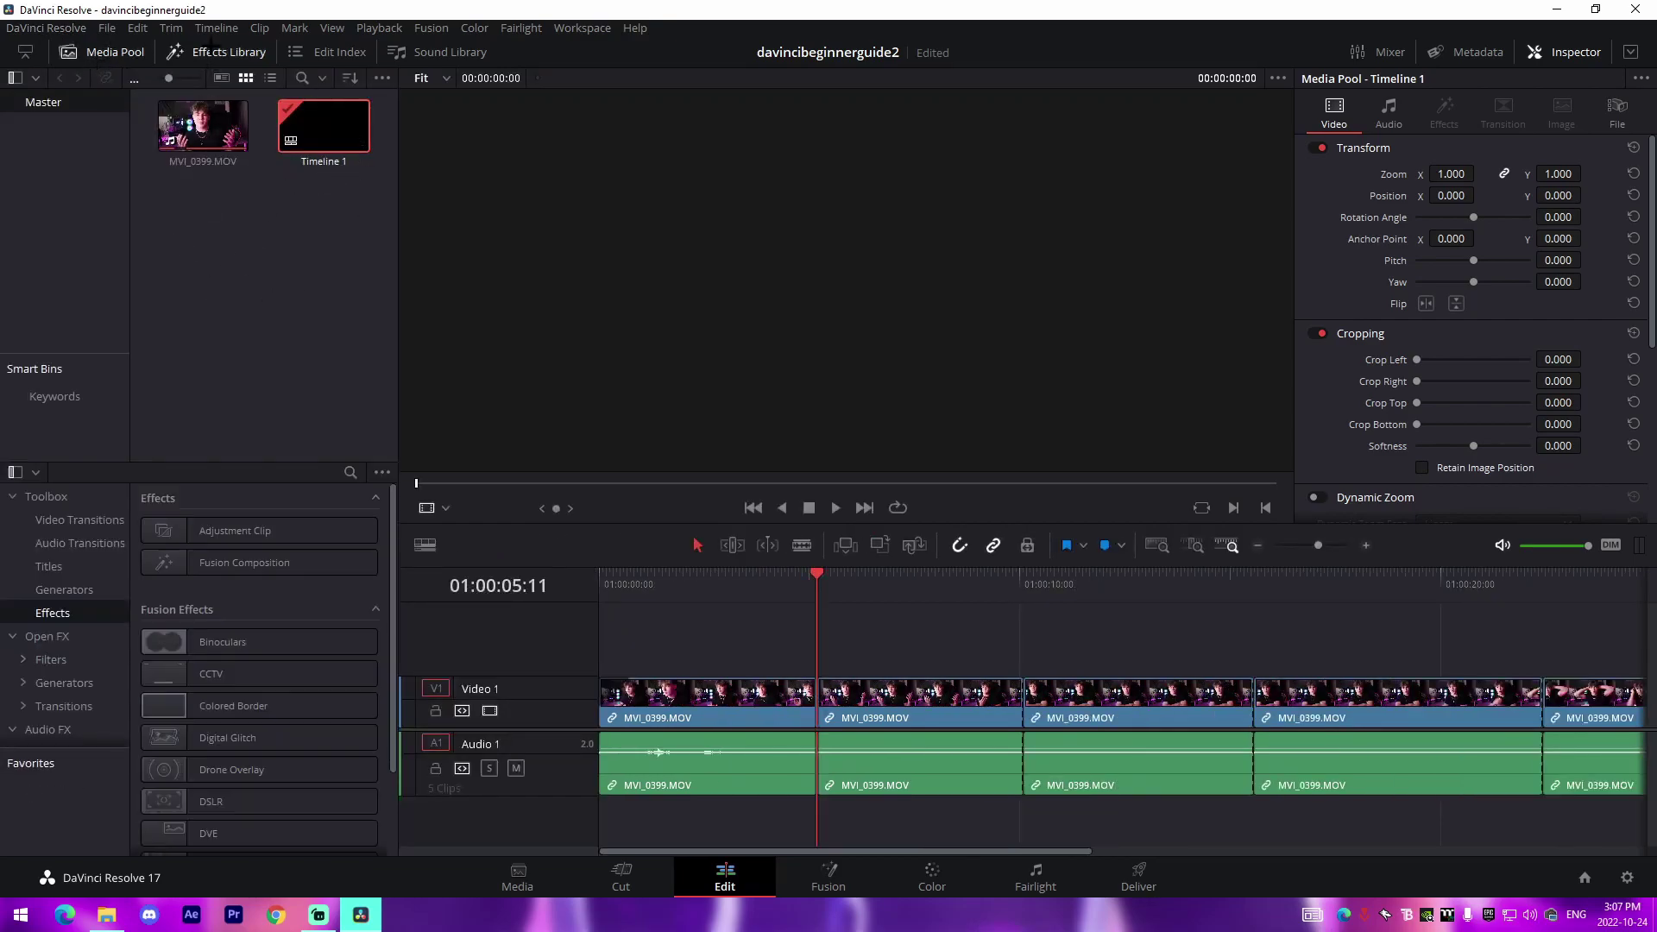
{"action": "left_click", "coordinate": [73, 520]}
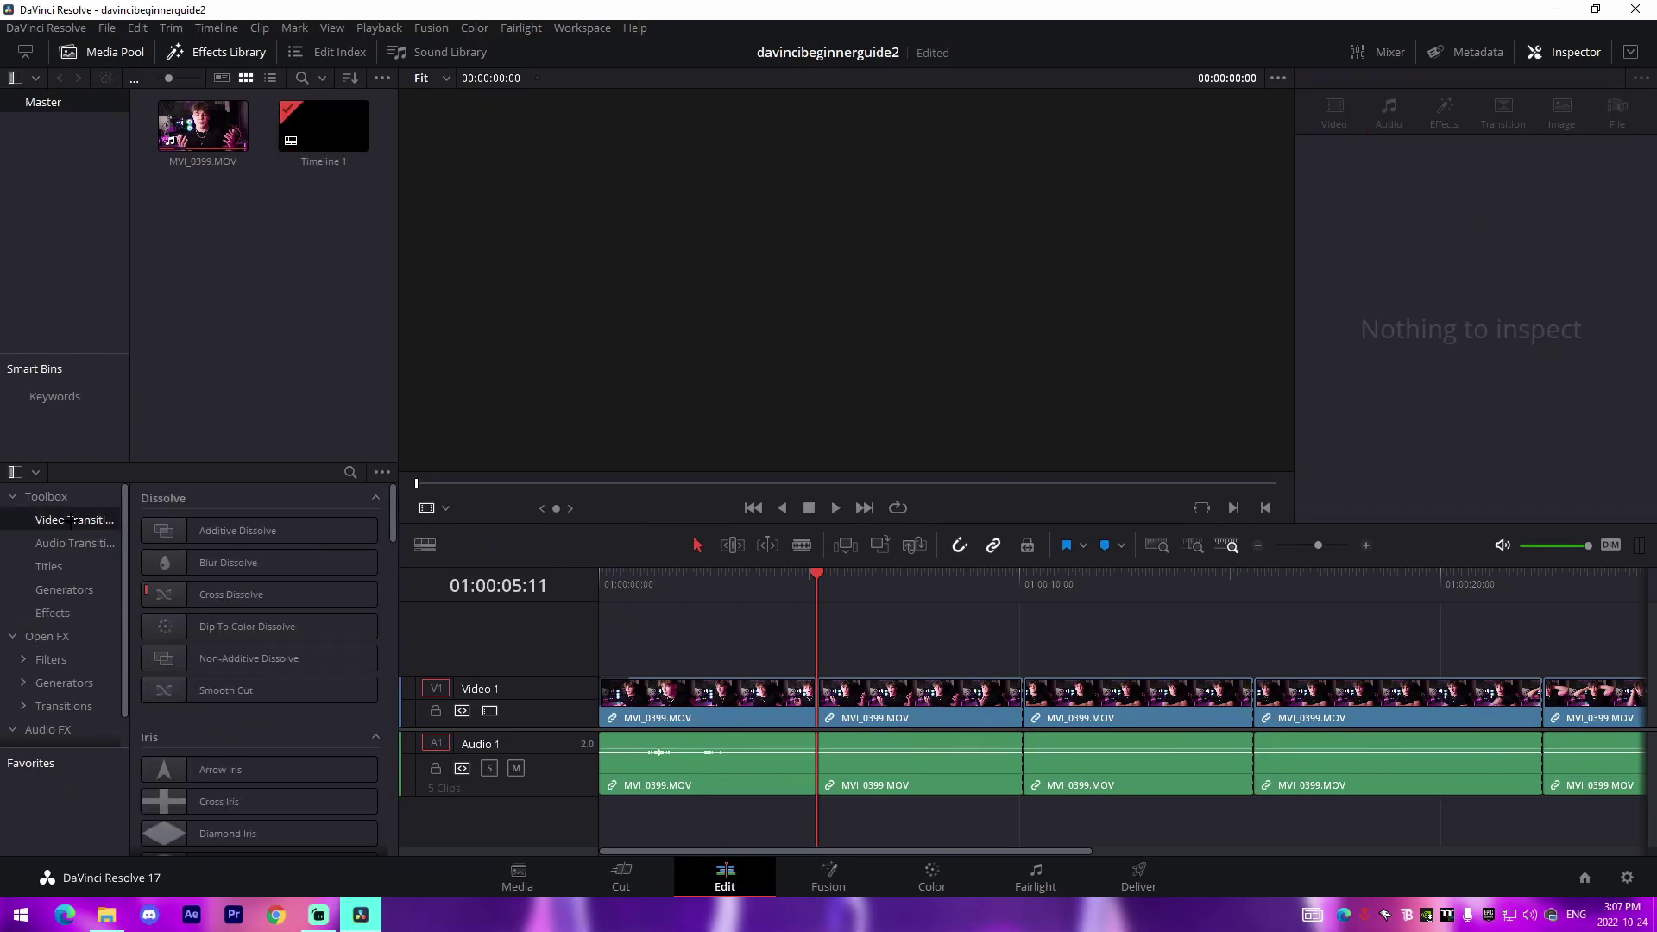
{"action": "scroll", "coordinate": [259, 713], "scroll_direction": "down", "scroll_amount": 10}
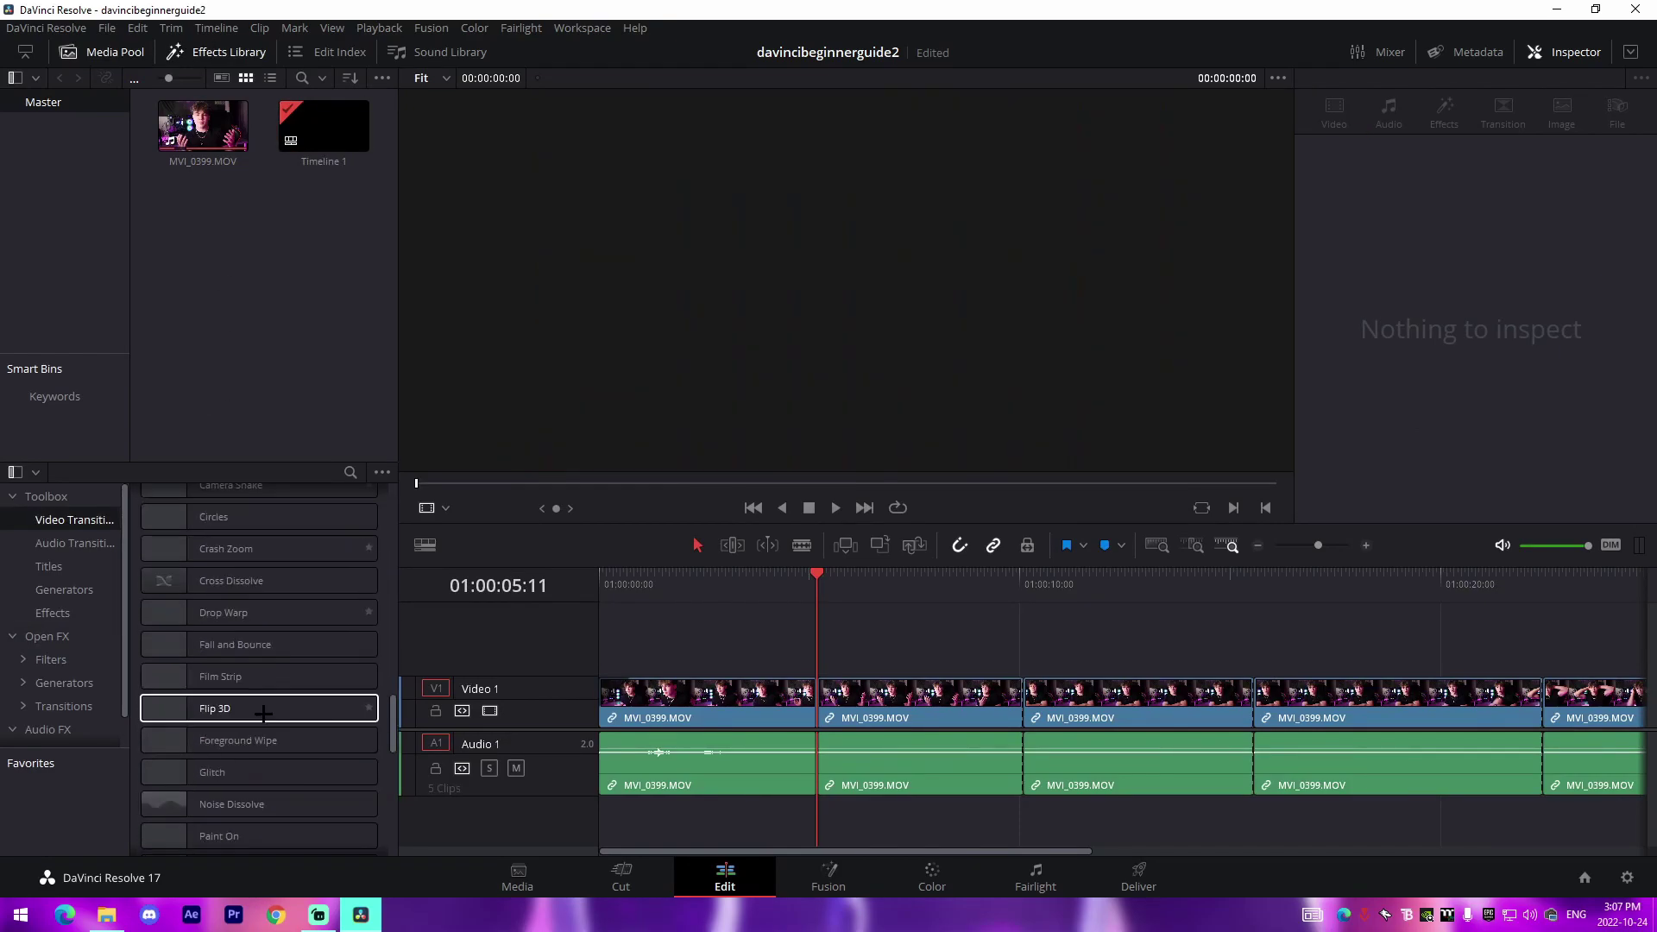
{"action": "scroll", "coordinate": [263, 714], "scroll_direction": "down", "scroll_amount": 5}
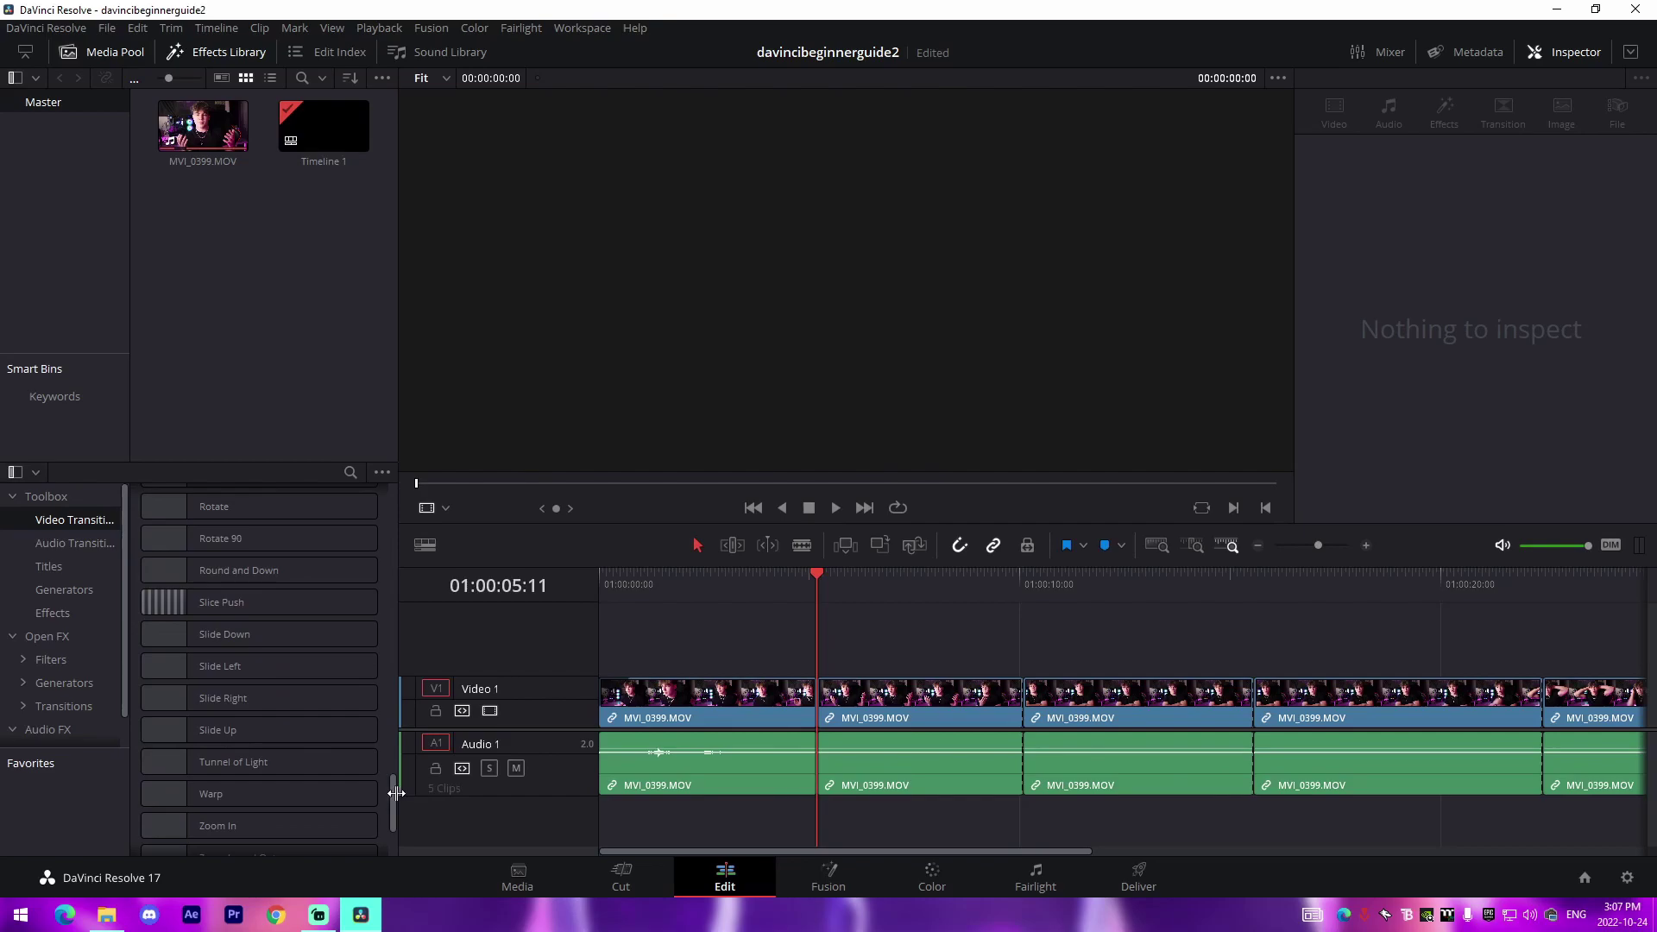
{"action": "left_click_drag", "start_coordinate": [394, 792], "coordinate": [381, 501]}
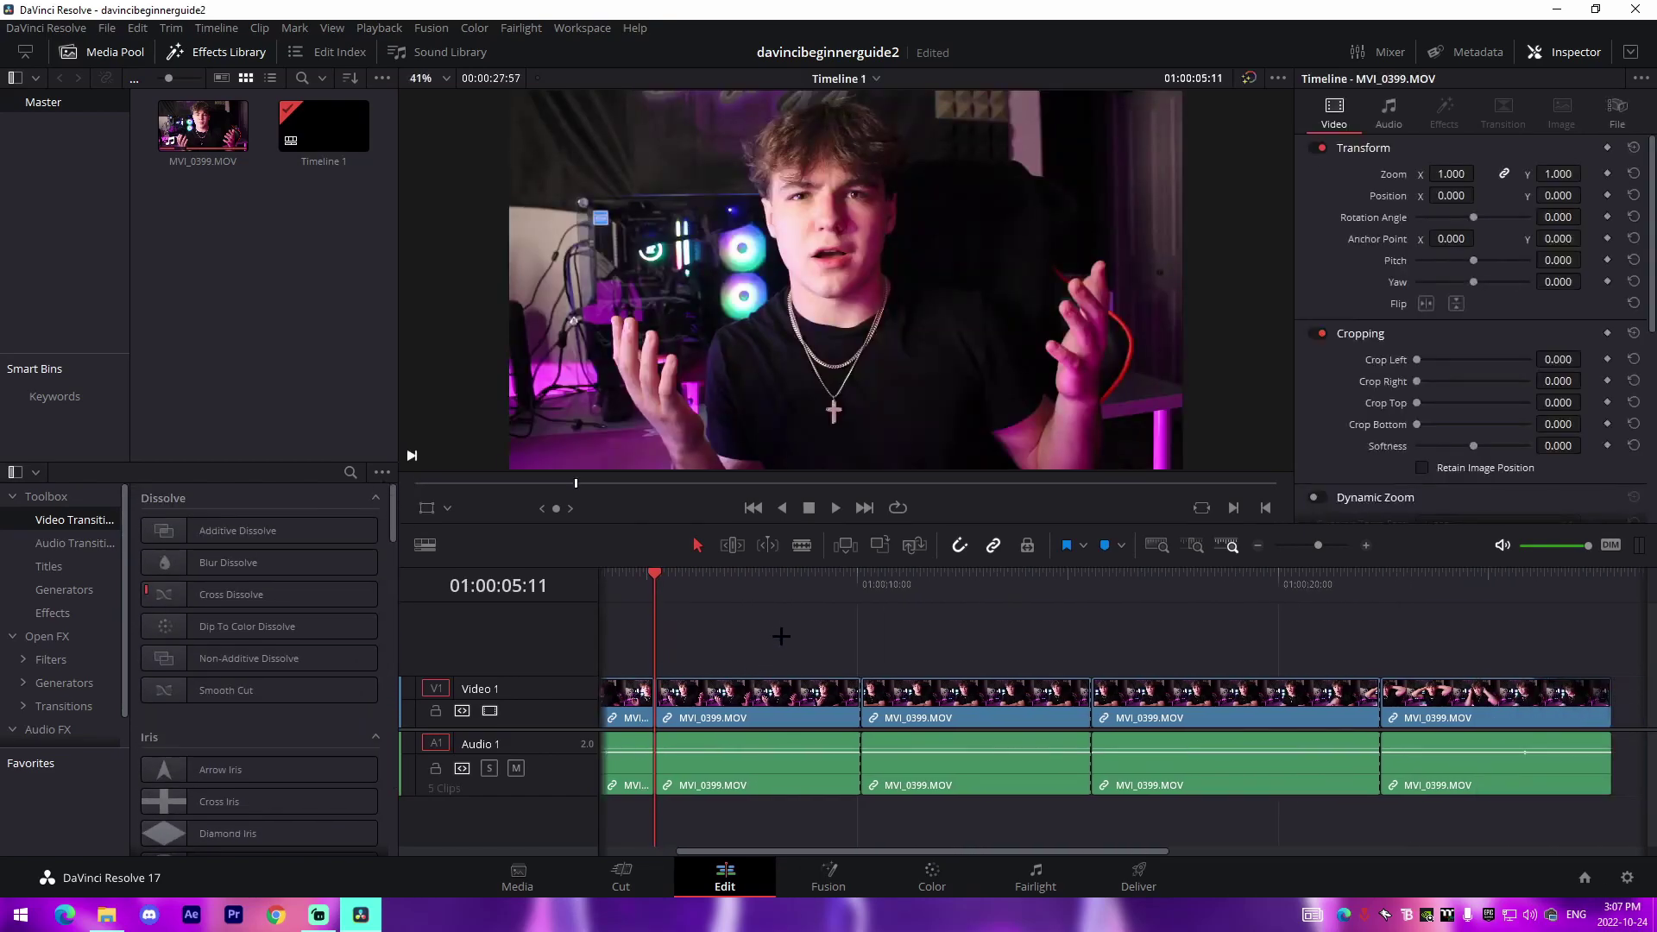
Step: Try a Cross Dissolve on the first cut and a Blur Dissolve on the second cut, playing across each
{"action": "left_click_drag", "start_coordinate": [232, 595], "coordinate": [652, 721]}
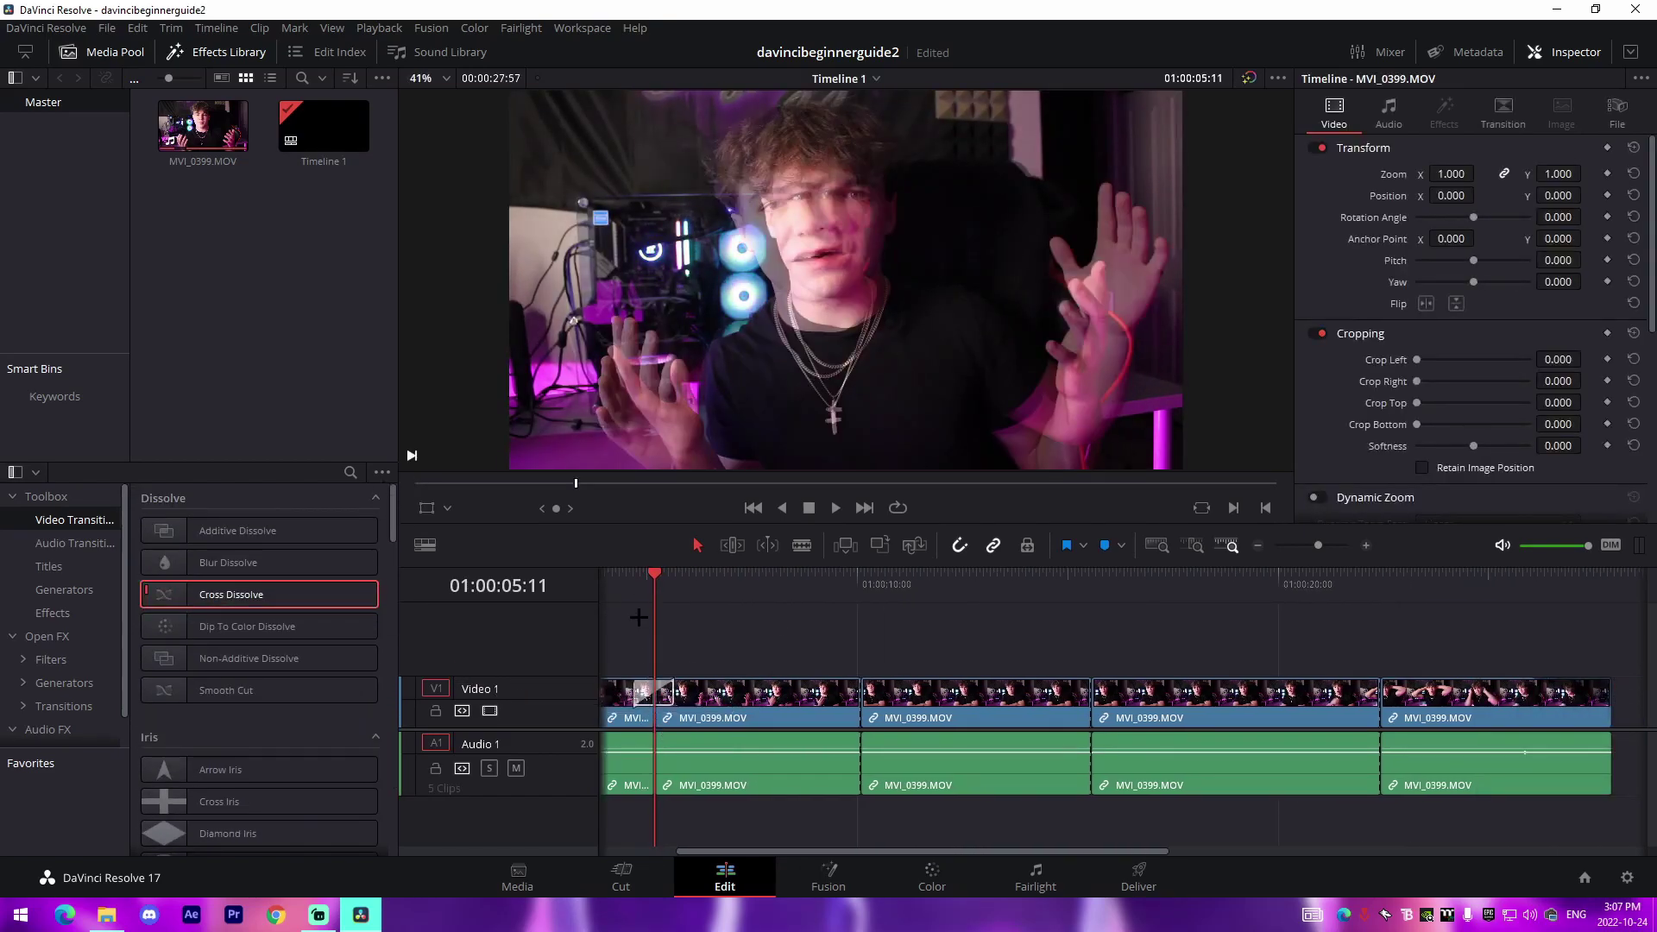
{"action": "left_click", "coordinate": [624, 580]}
{"action": "key", "text": "space"}
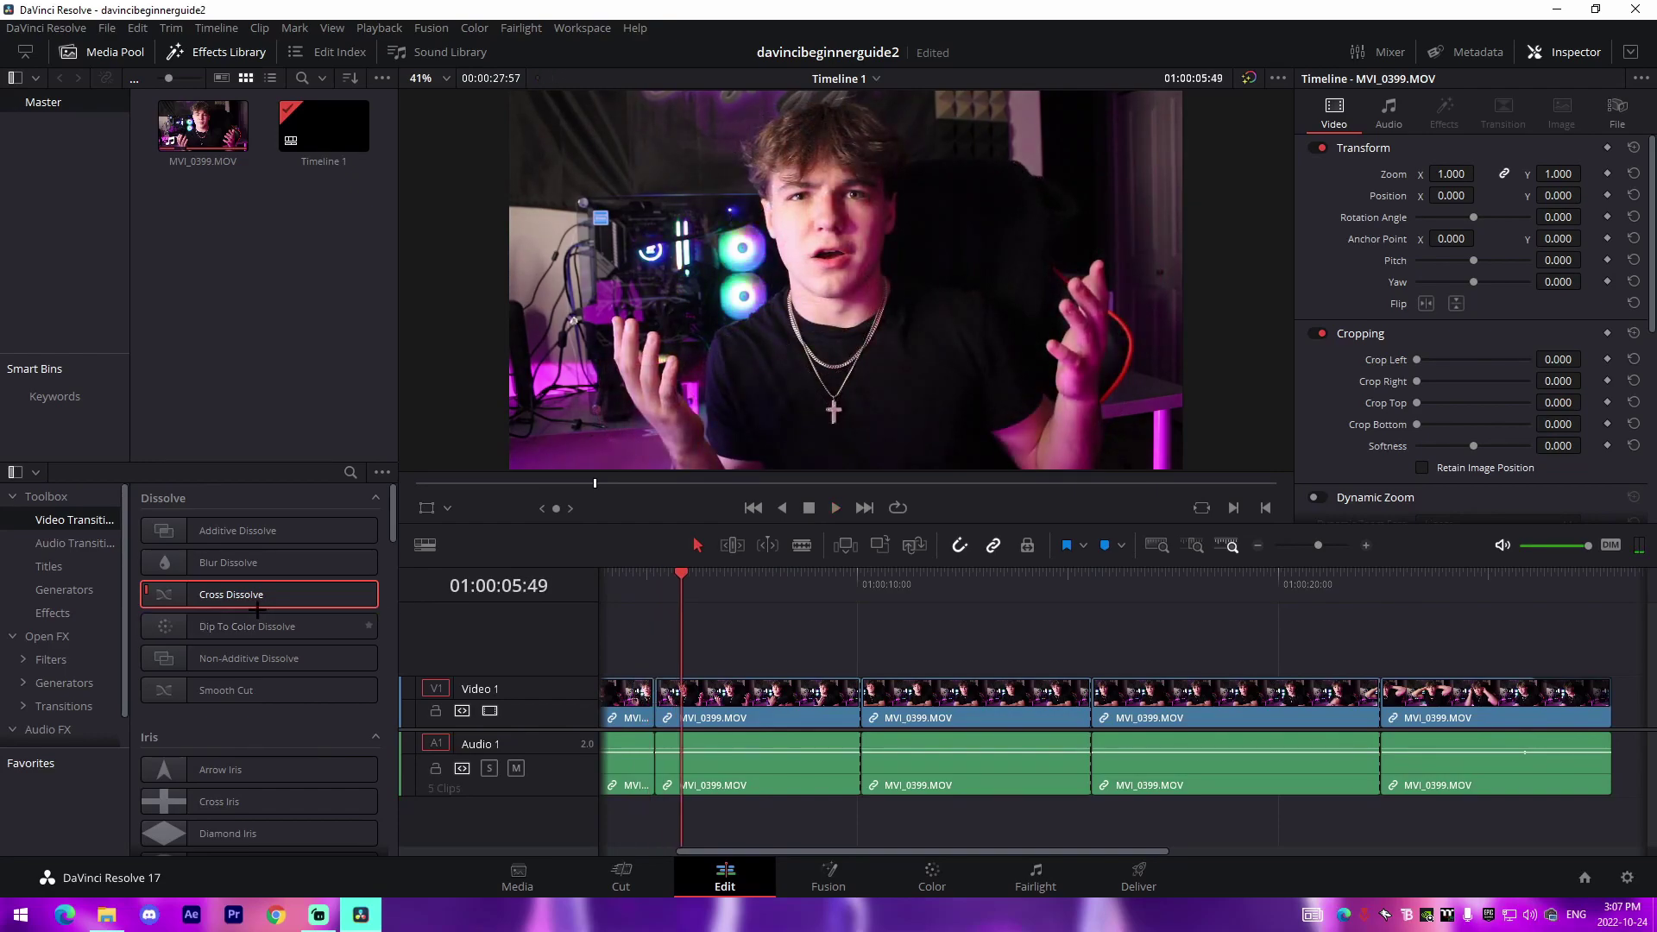
{"action": "left_click_drag", "start_coordinate": [228, 562], "coordinate": [936, 709]}
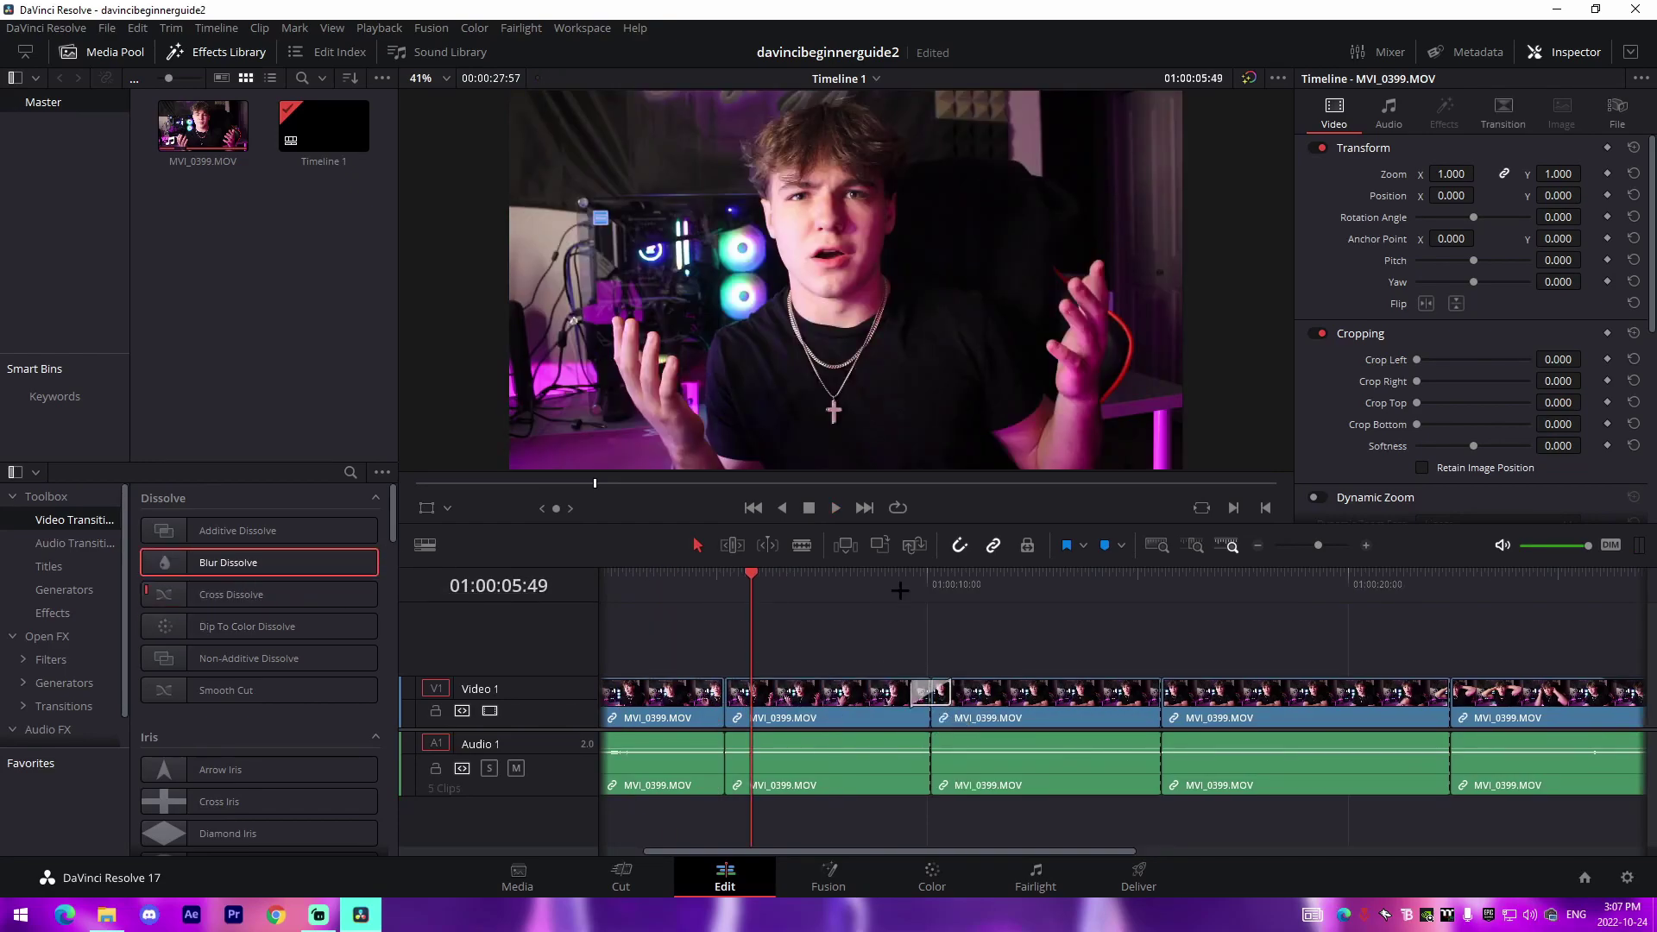
{"action": "left_click", "coordinate": [904, 590]}
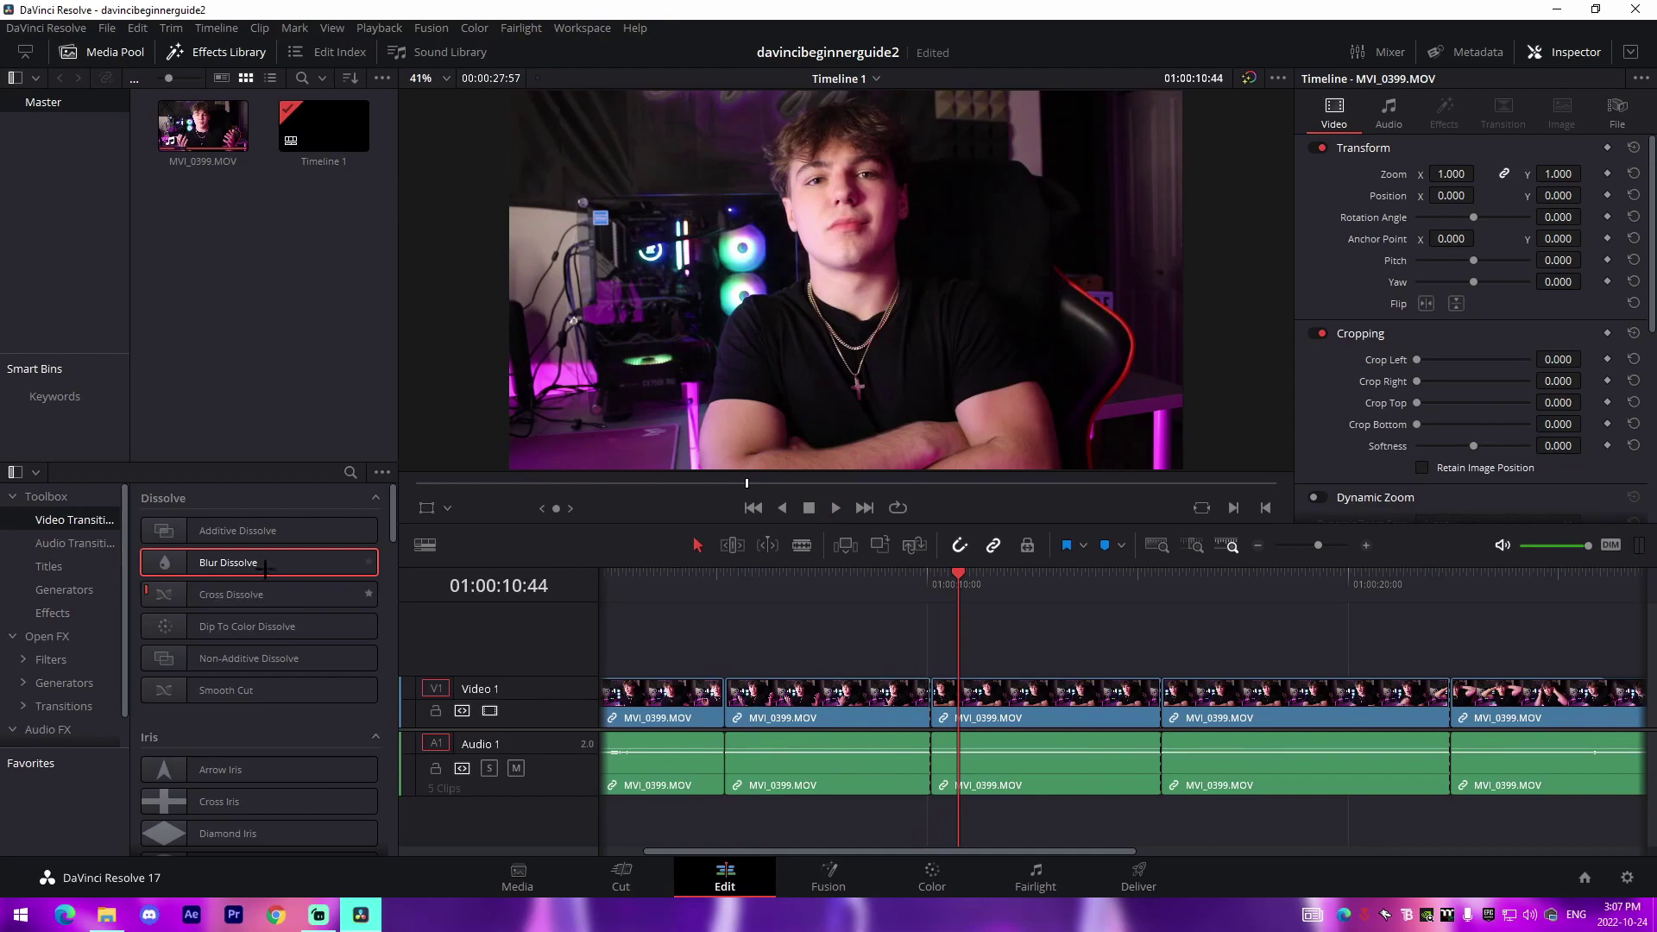
Step: Try a Smooth Cut transition between the second and third clips, play across it, and undo it
{"action": "left_click_drag", "start_coordinate": [226, 690], "coordinate": [1009, 704]}
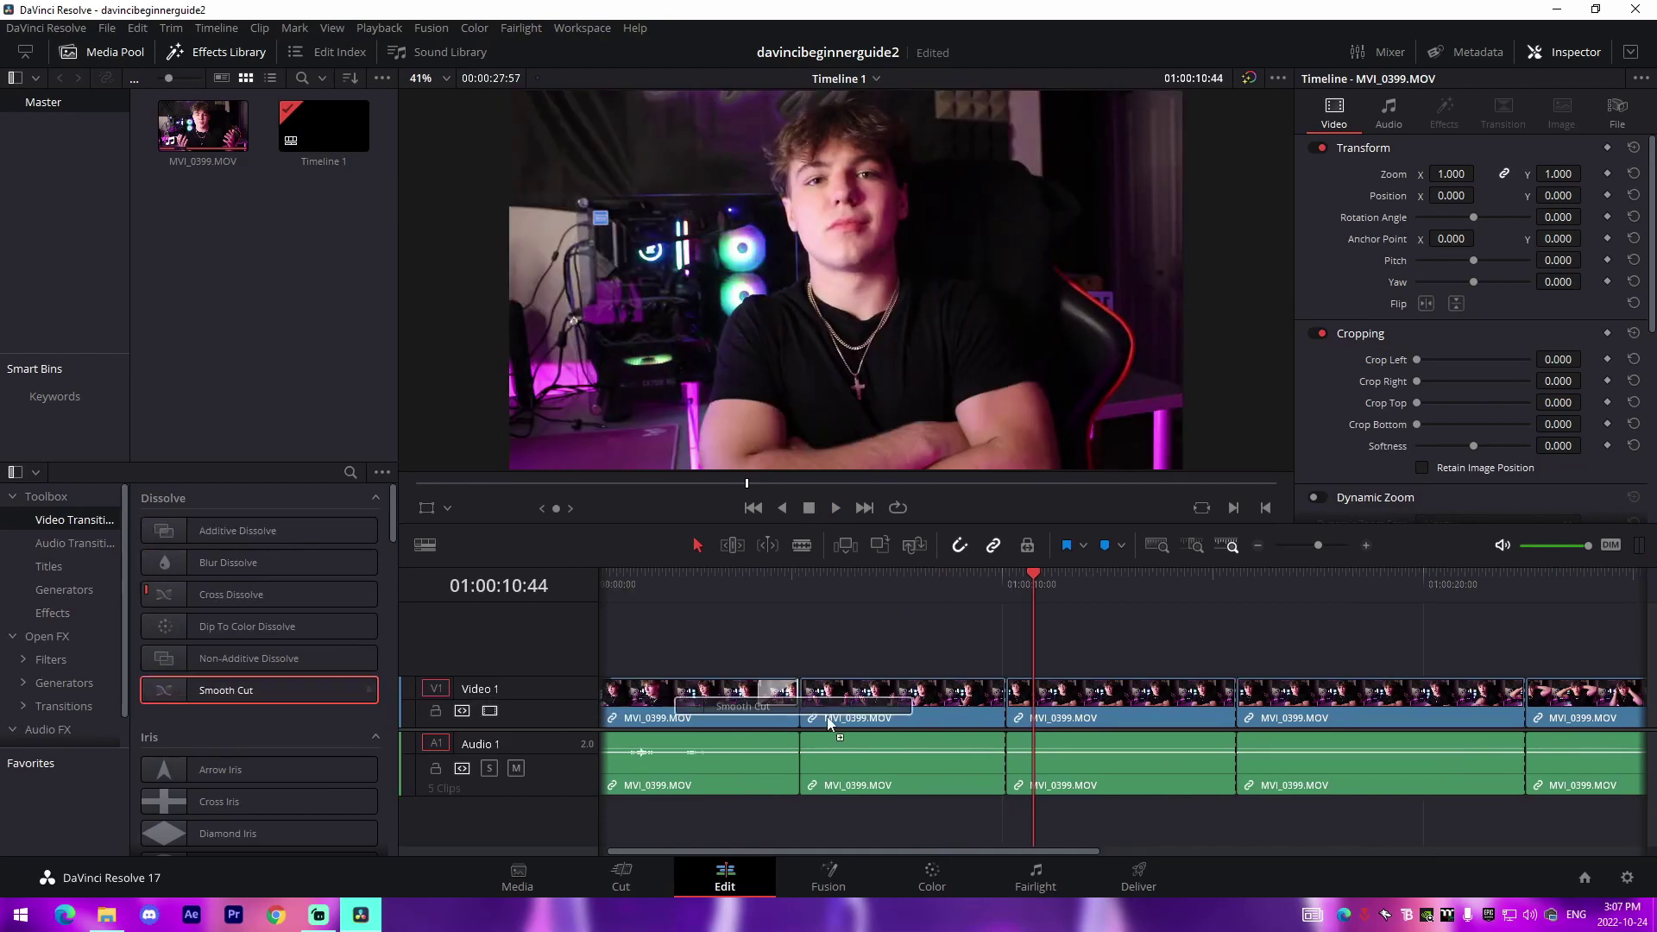
{"action": "left_click", "coordinate": [979, 571]}
{"action": "key", "text": "space"}
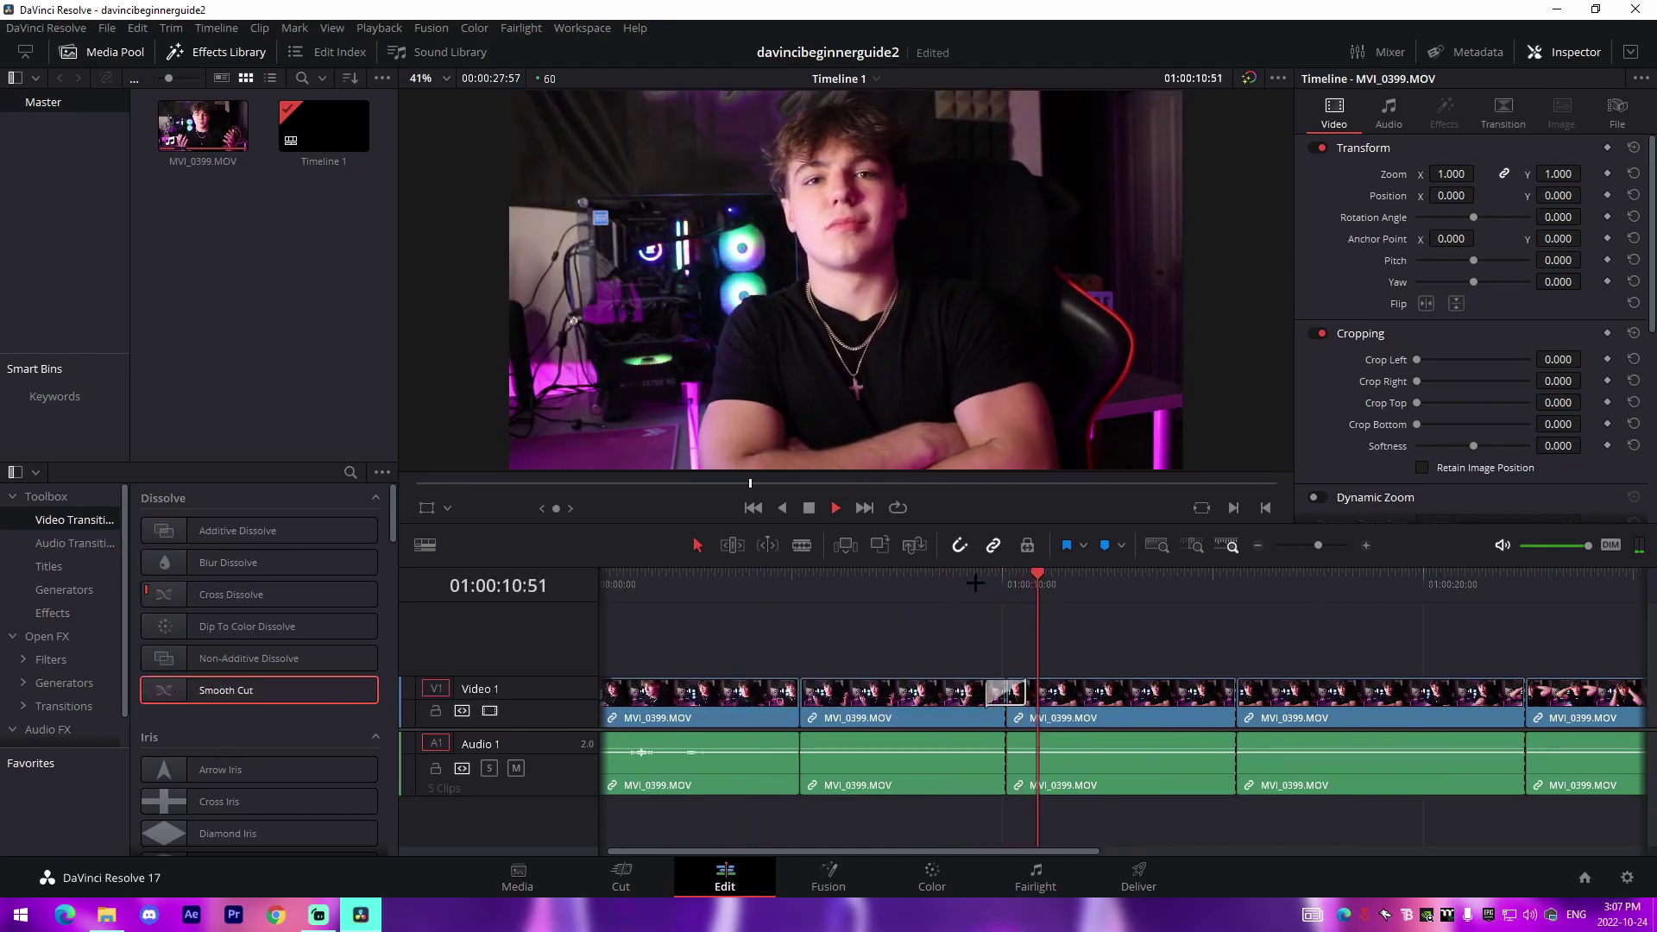
{"action": "left_click", "coordinate": [979, 575]}
{"action": "key", "text": "space"}
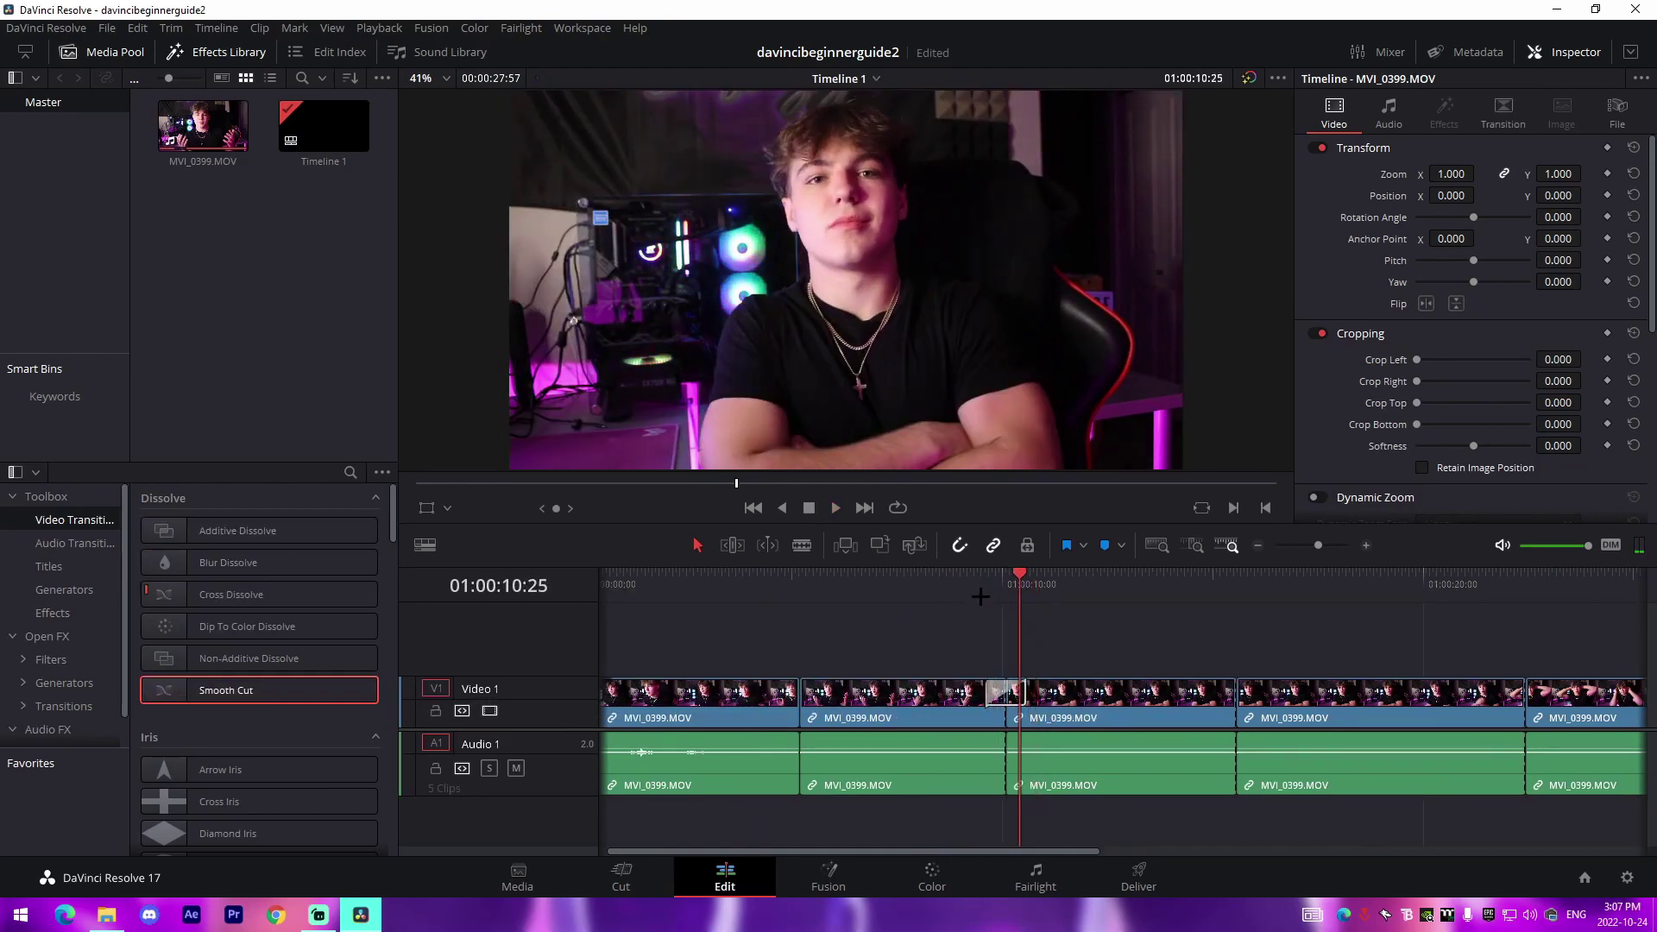
{"action": "key", "text": "ctrl+z"}
Step: Try the Smooth Cut transition between the first and second clips and play across the cut
{"action": "left_click_drag", "start_coordinate": [259, 690], "coordinate": [817, 704]}
{"action": "left_click", "coordinate": [795, 581]}
{"action": "key", "text": "space"}
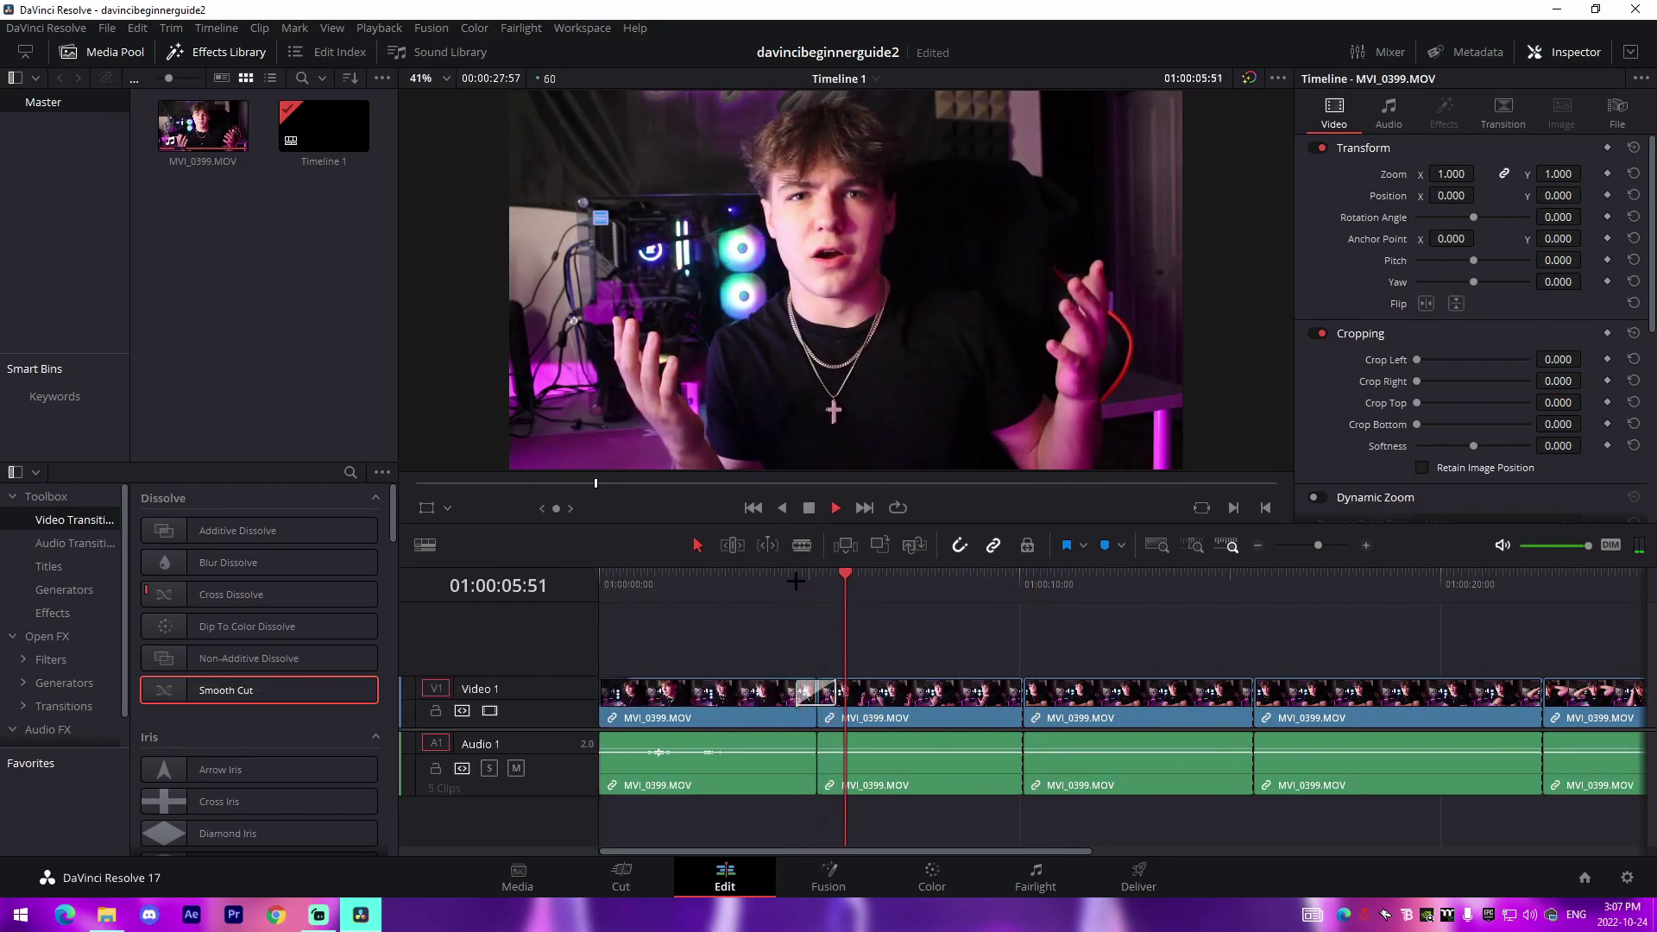
{"action": "left_click", "coordinate": [795, 580]}
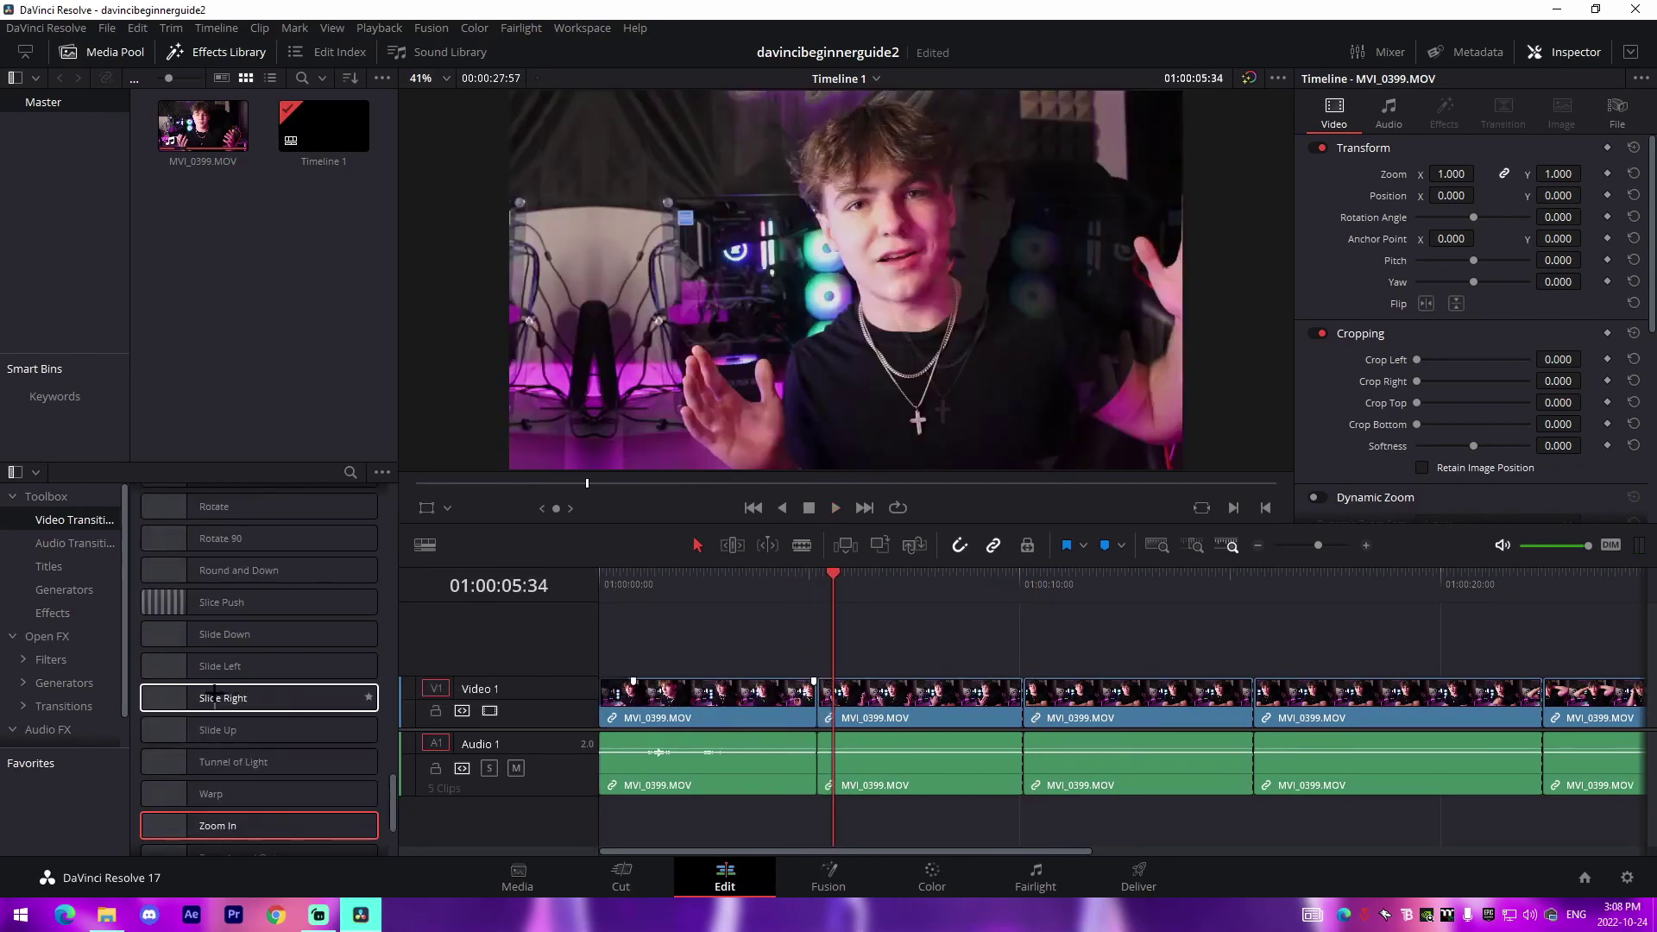
Step: Try the Slide Right transition between the first and second clips, play across it, and undo it
{"action": "left_click_drag", "start_coordinate": [214, 691], "coordinate": [816, 694]}
{"action": "left_click", "coordinate": [795, 581]}
{"action": "key", "text": "space"}
Step: Try the Zoom In transition between the first and second clips, play across it, and undo it
{"action": "key", "text": "space"}
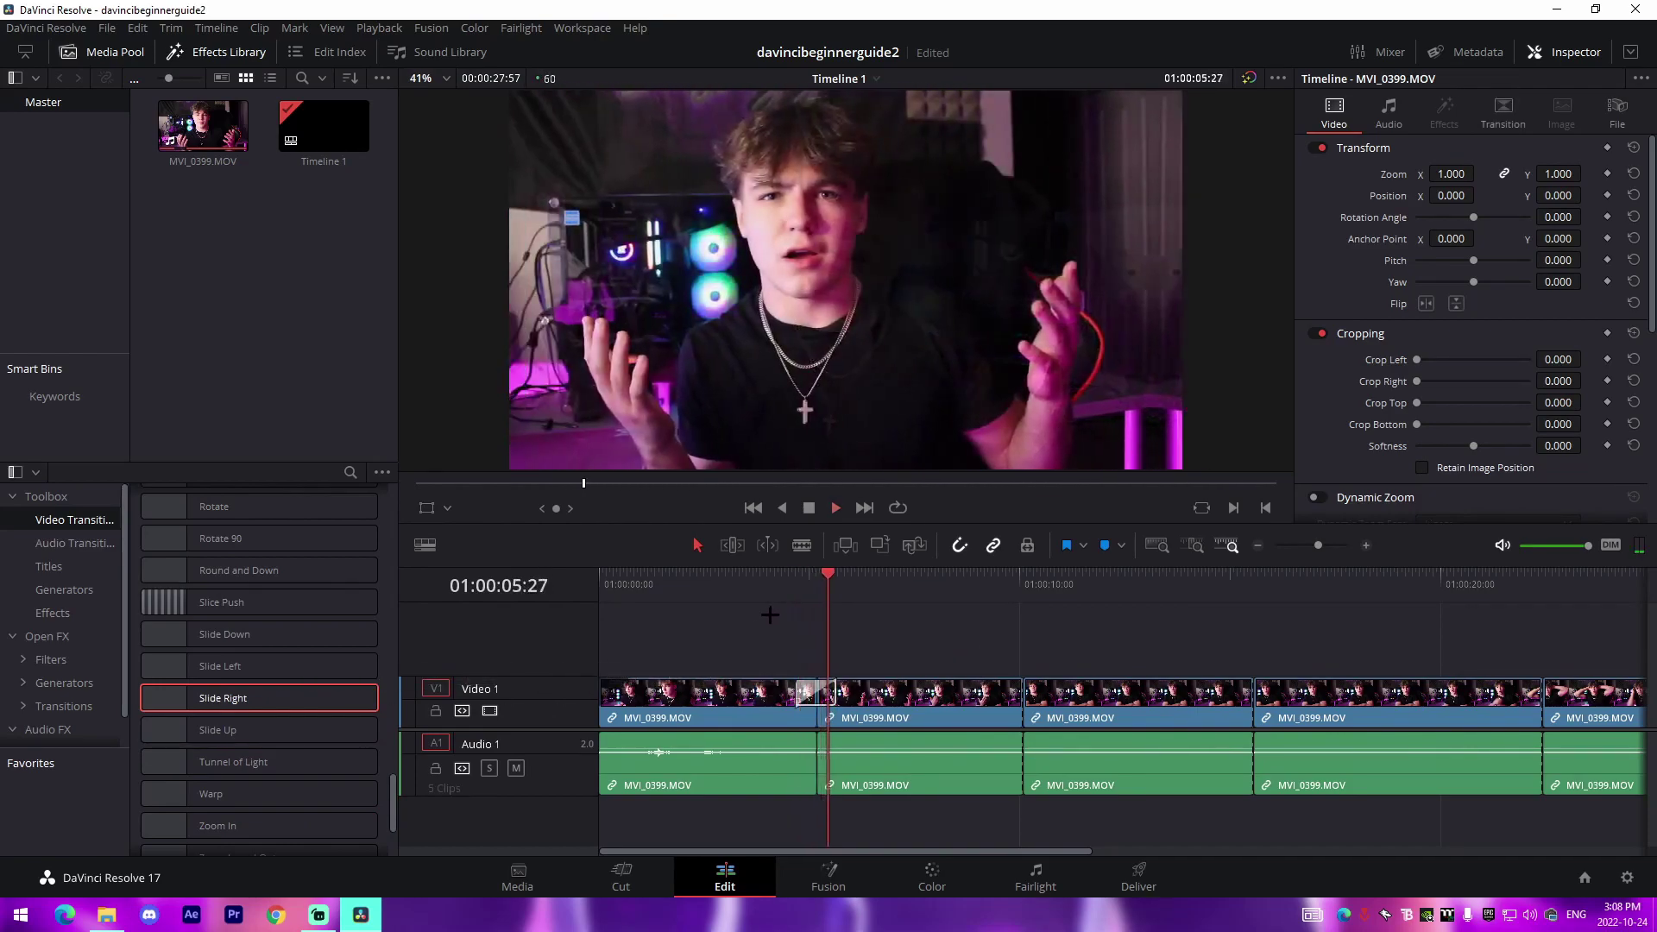
{"action": "key", "text": "ctrl+z"}
{"action": "left_click_drag", "start_coordinate": [216, 825], "coordinate": [817, 694]}
{"action": "left_click", "coordinate": [795, 580]}
{"action": "key", "text": "space"}
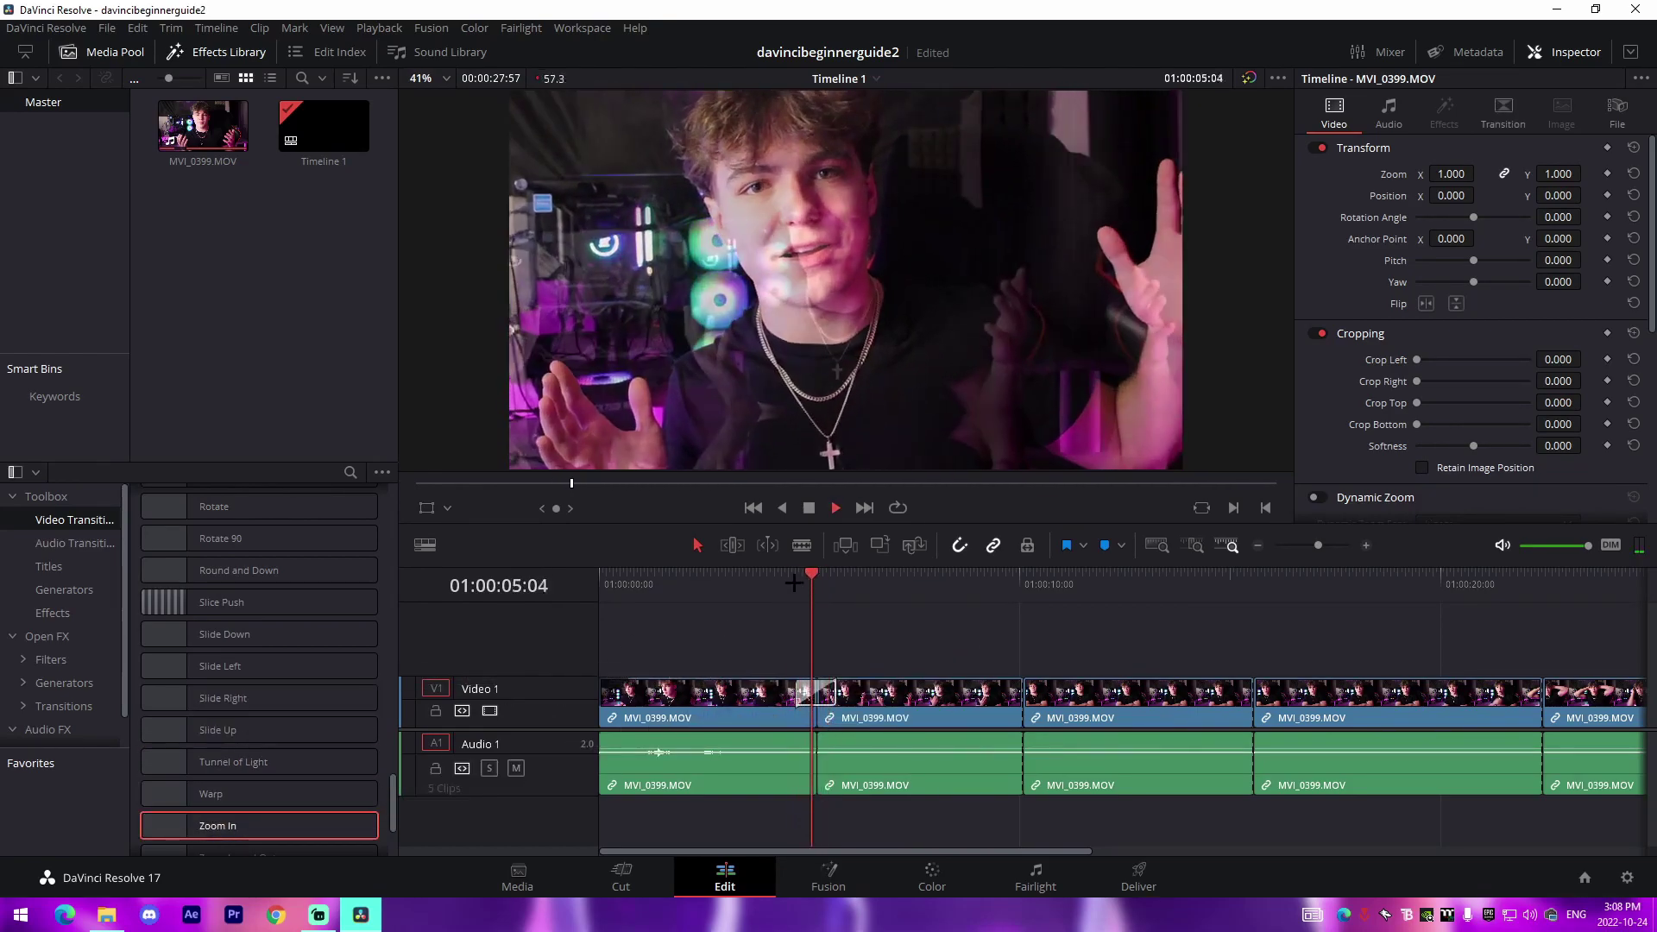
{"action": "key", "text": "ctrl+z"}
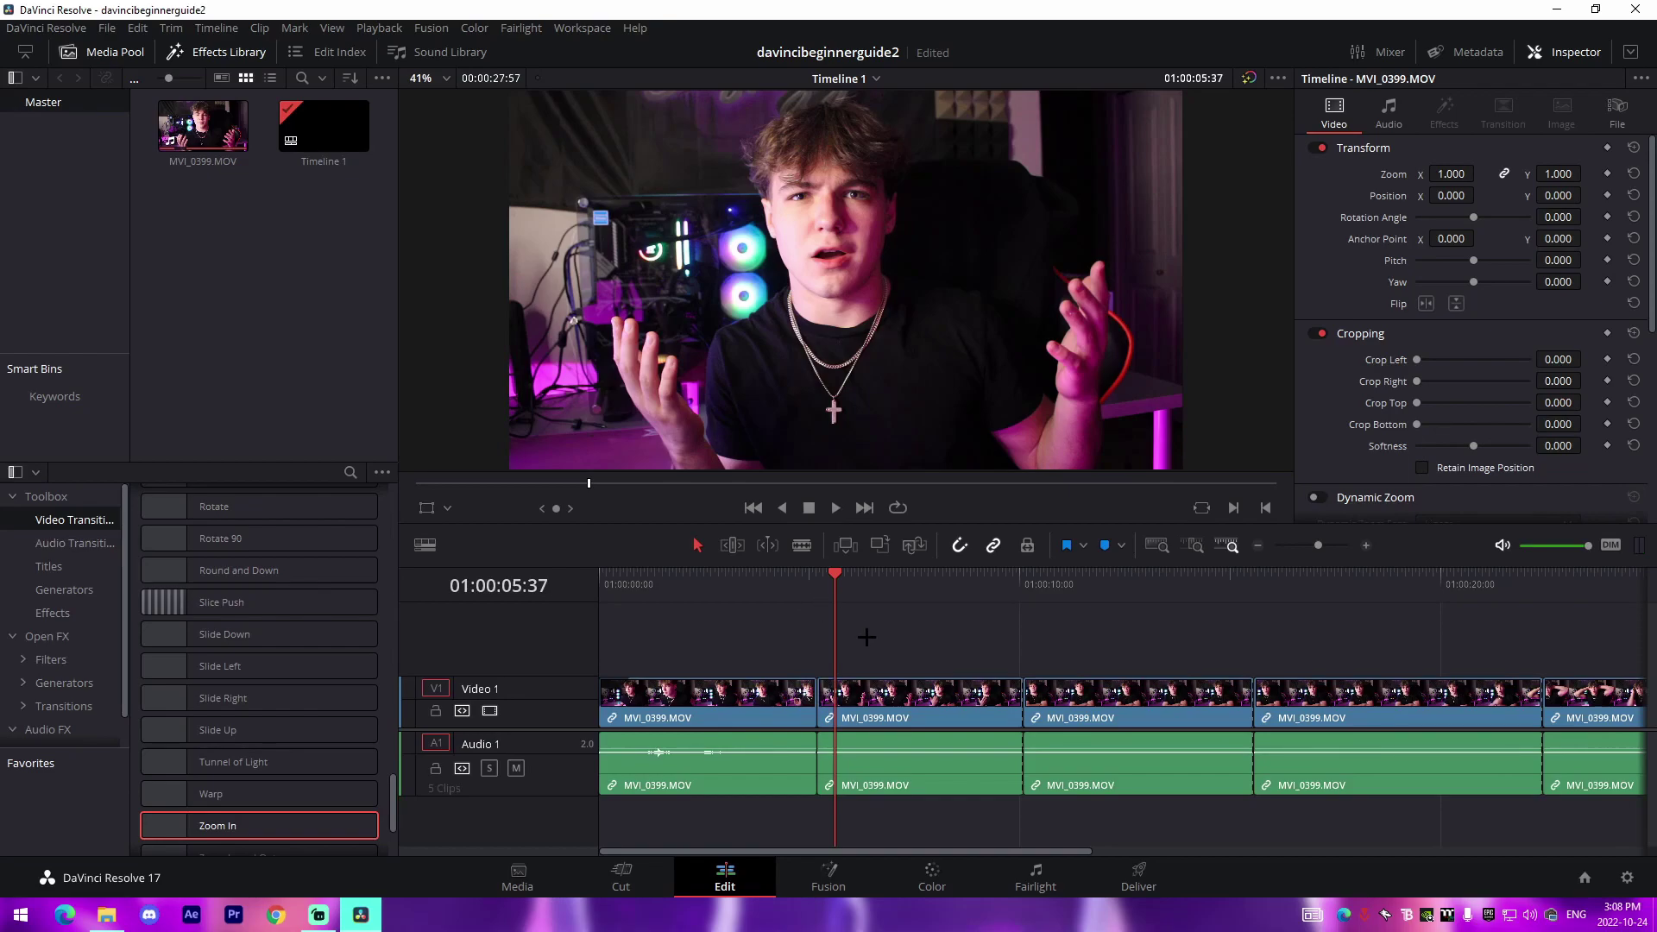
Step: Apply the Zoom In transition at the cut between the first two clips and play across it
{"action": "left_click_drag", "start_coordinate": [254, 821], "coordinate": [815, 694]}
{"action": "left_click", "coordinate": [797, 581]}
{"action": "key", "text": "space"}
Step: Move the playhead to the timeline start and add a basic Text title above the first clip on a new video track
{"action": "key", "text": "ctrl+minus"}
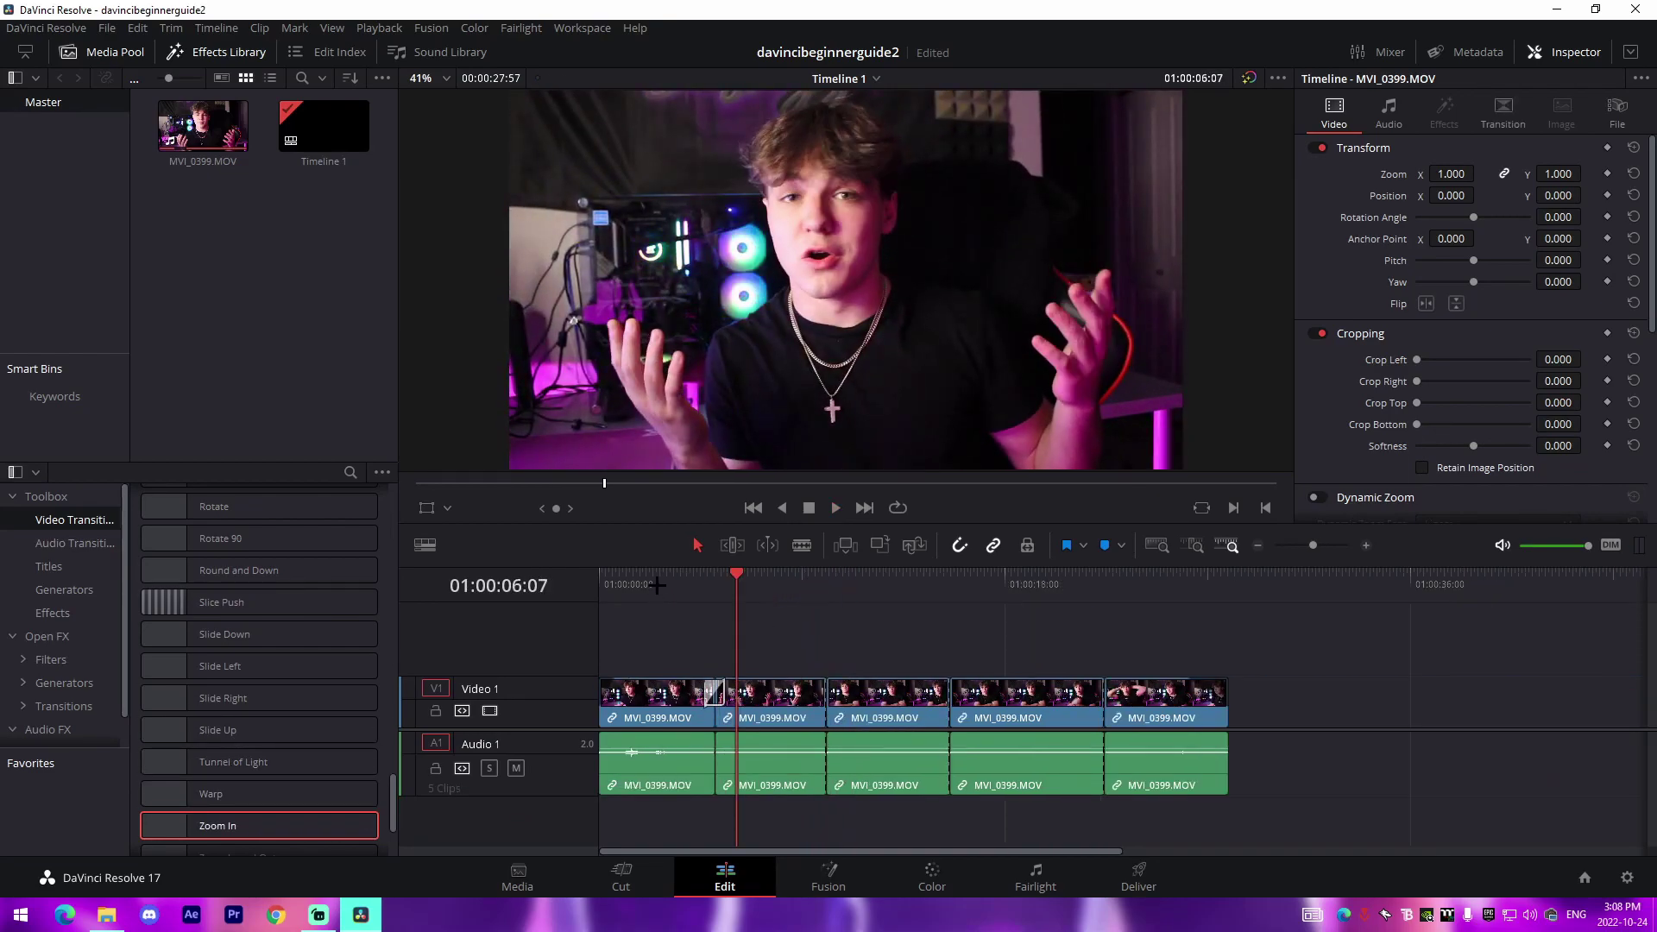
{"action": "left_click_drag", "start_coordinate": [788, 588], "coordinate": [367, 620]}
{"action": "left_click", "coordinate": [49, 566]}
{"action": "scroll", "coordinate": [259, 673], "scroll_direction": "down", "scroll_amount": 8}
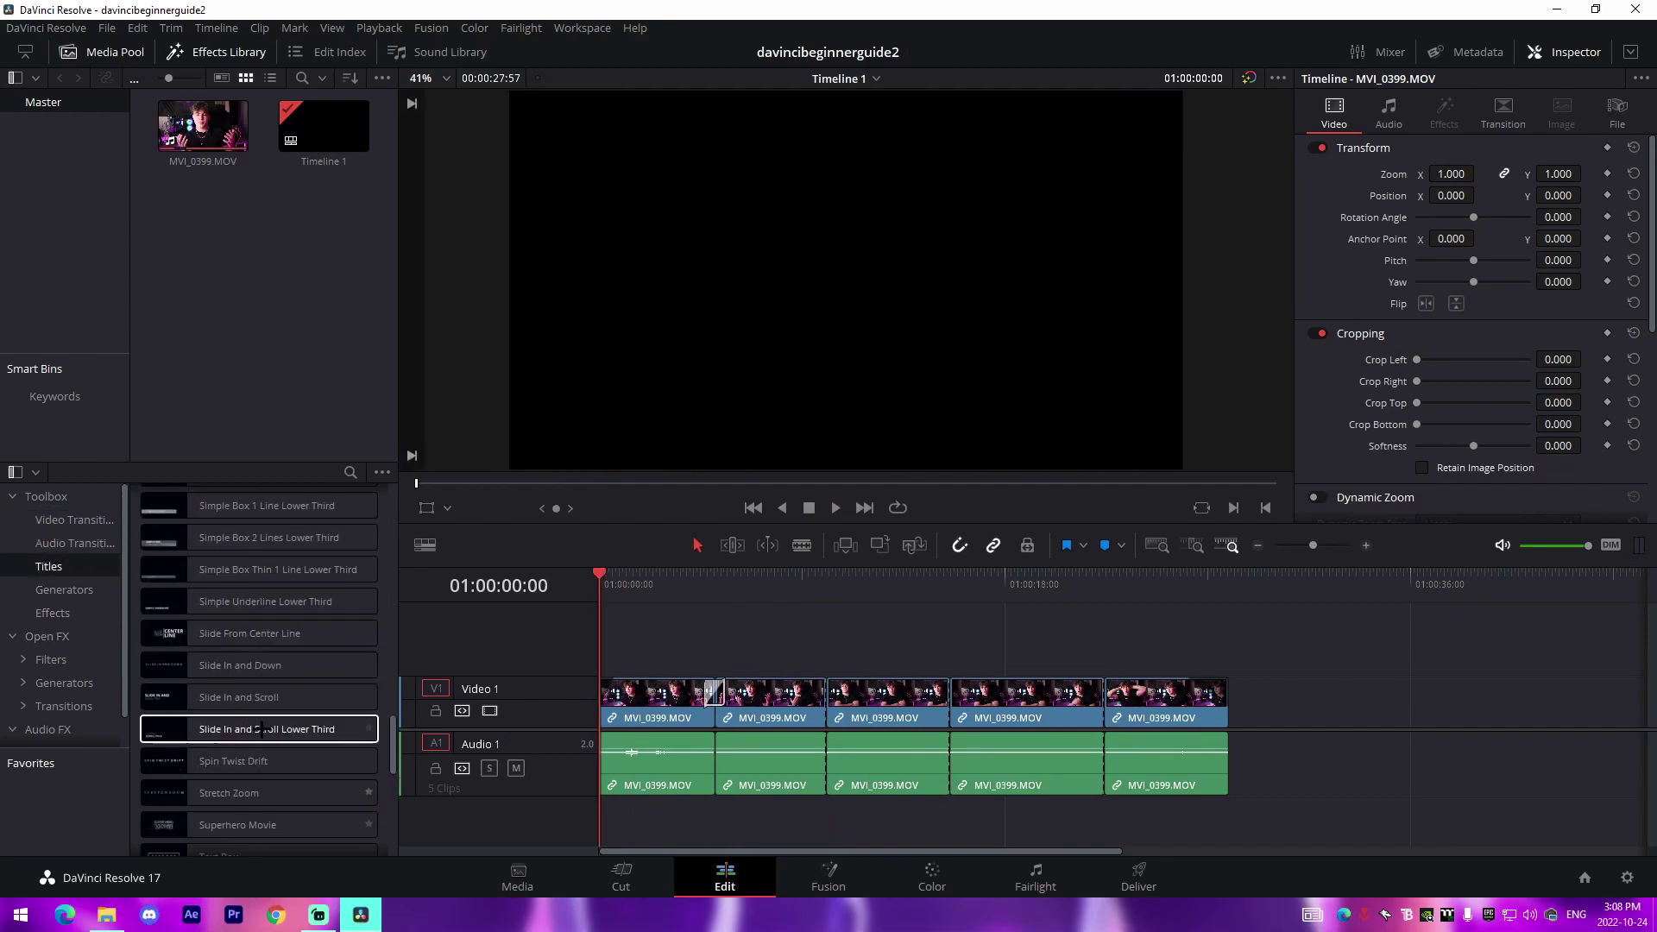
{"action": "scroll", "coordinate": [259, 760], "scroll_direction": "up", "scroll_amount": 8}
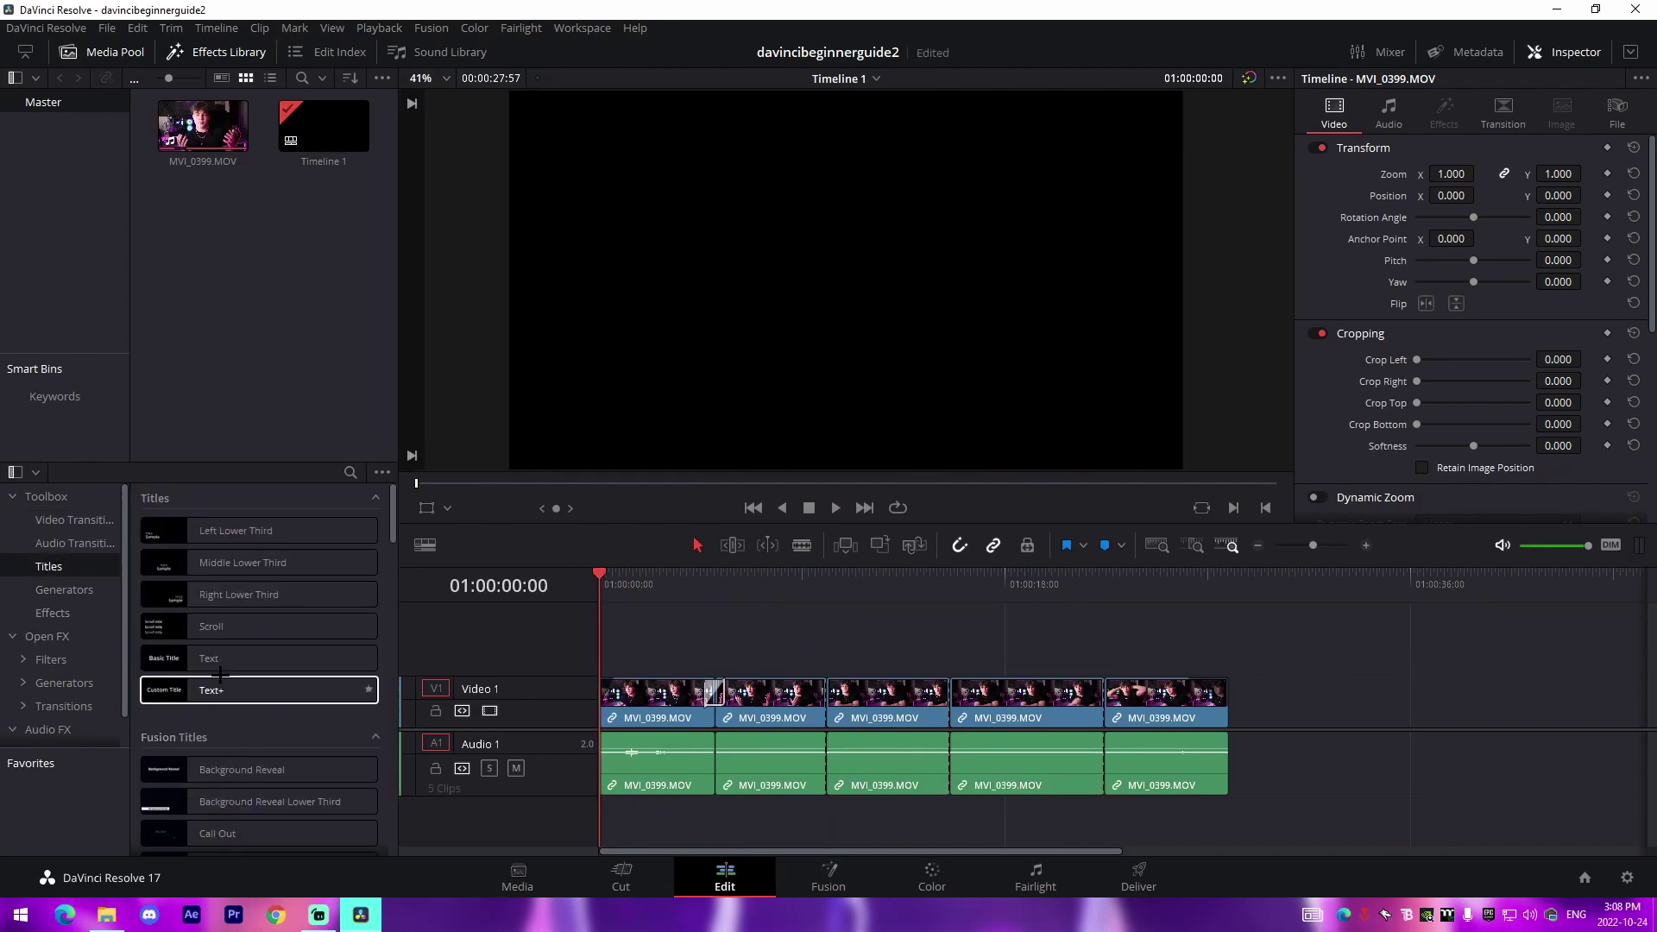
{"action": "left_click_drag", "start_coordinate": [213, 658], "coordinate": [669, 654]}
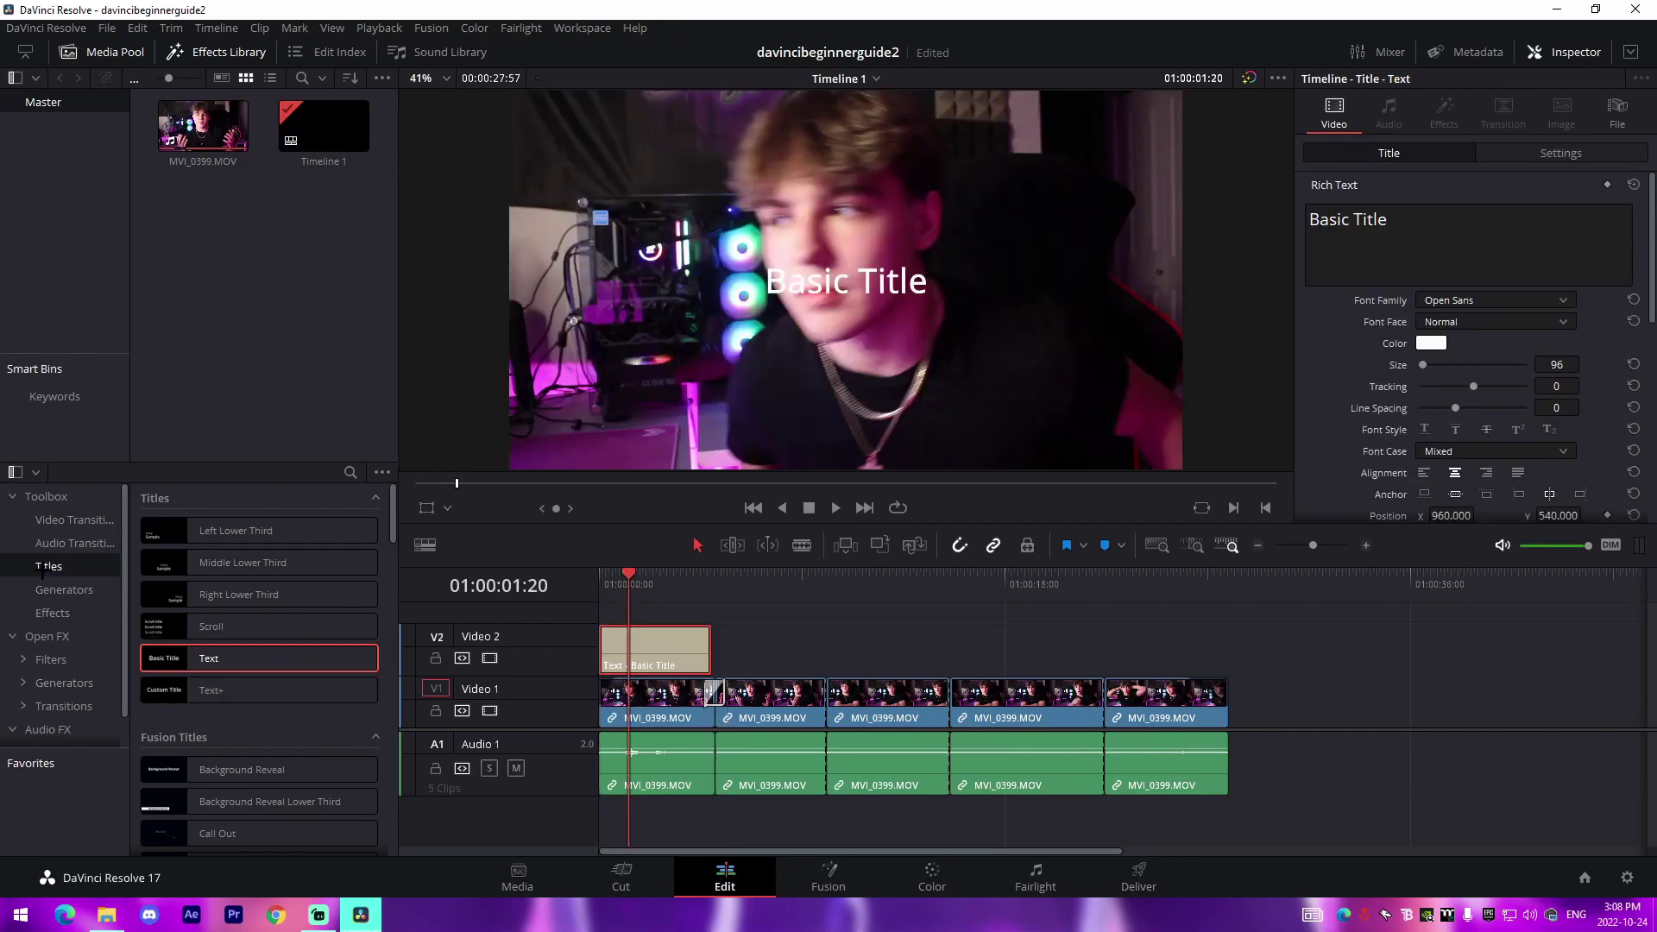
Step: Replace the title's text with "HI MY NAME IS" followed by the presenter's first name, in capitals
{"action": "double_click", "coordinate": [649, 644]}
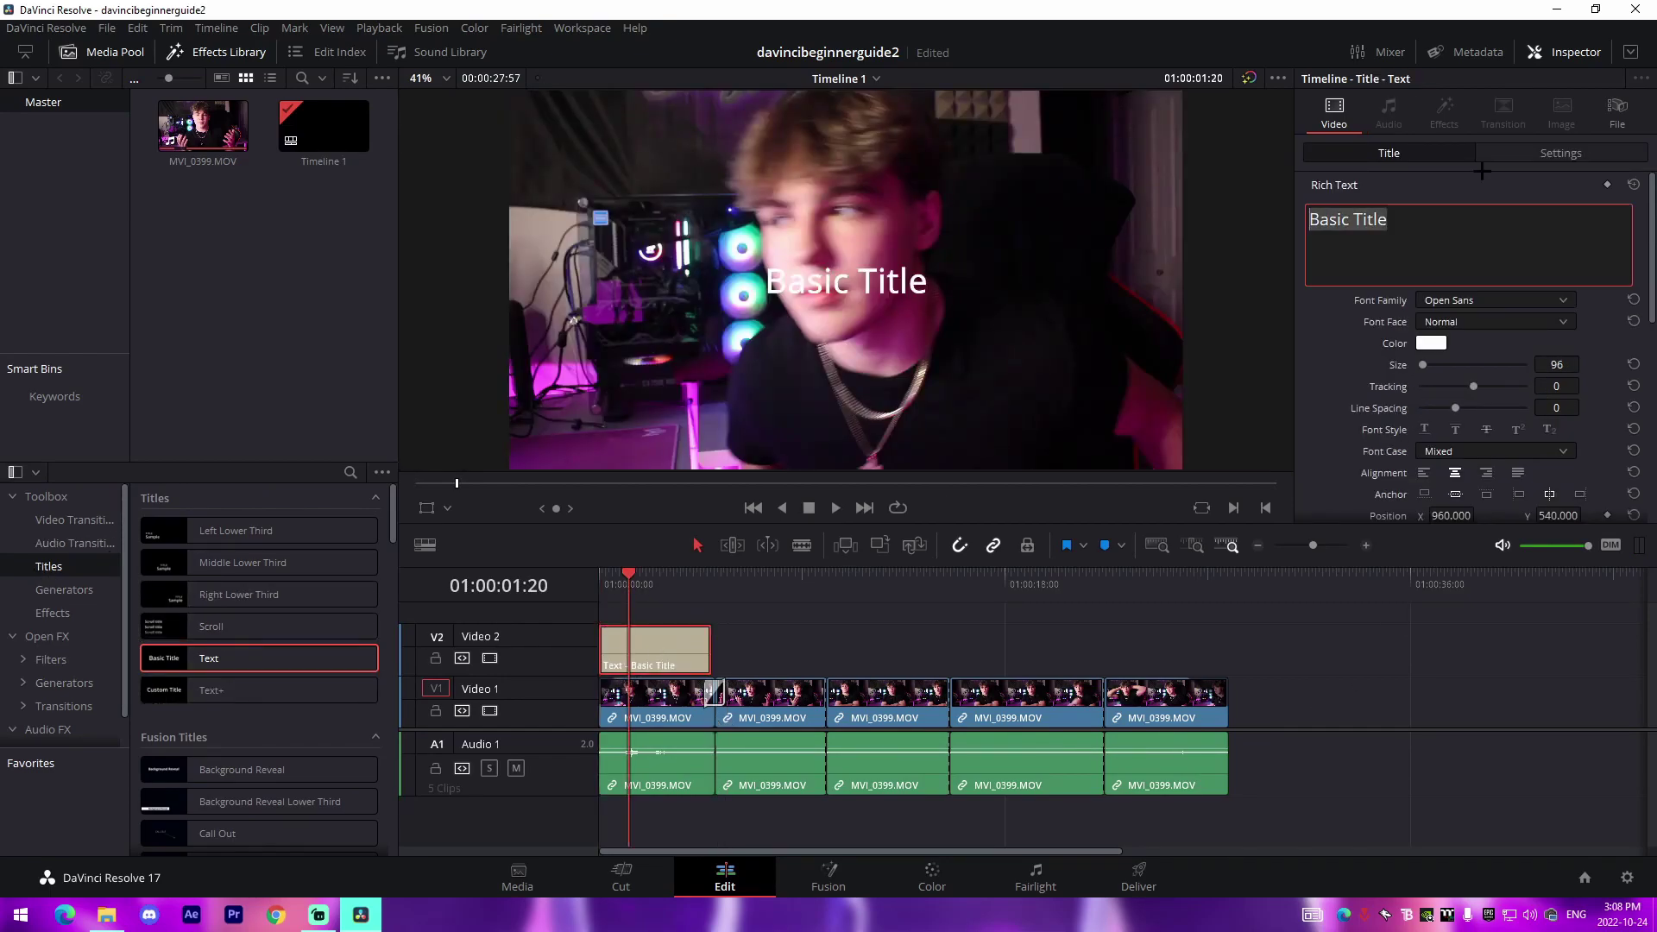
{"action": "left_click", "coordinate": [1565, 52]}
{"action": "left_click", "coordinate": [1576, 50]}
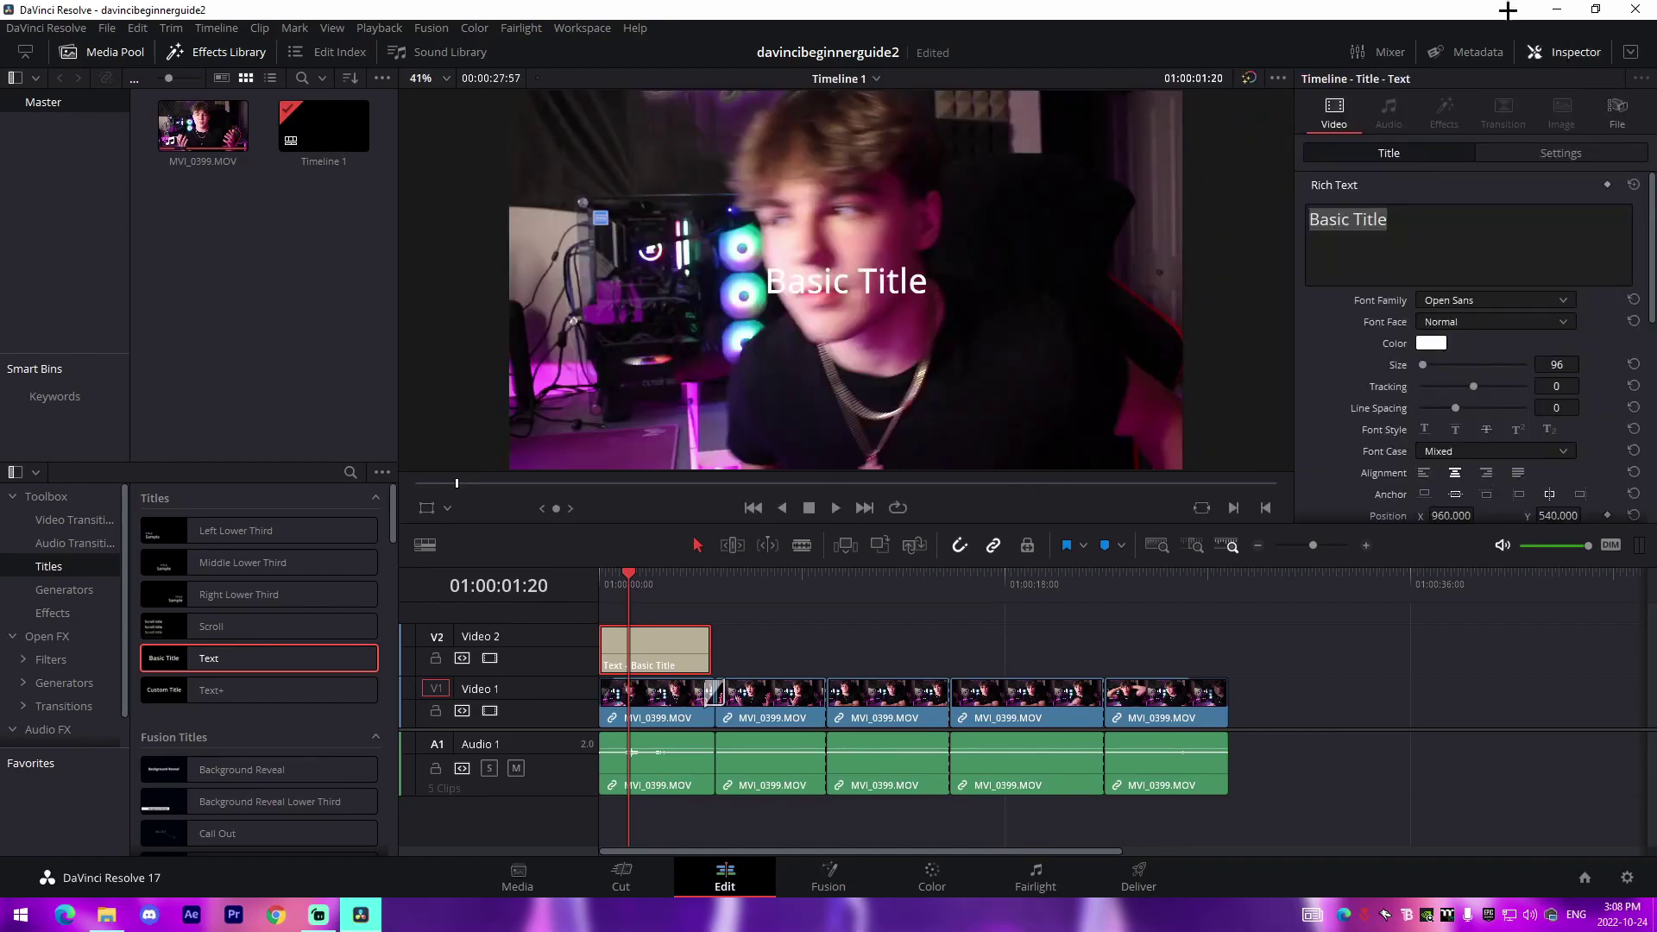
{"action": "left_click", "coordinate": [1412, 217]}
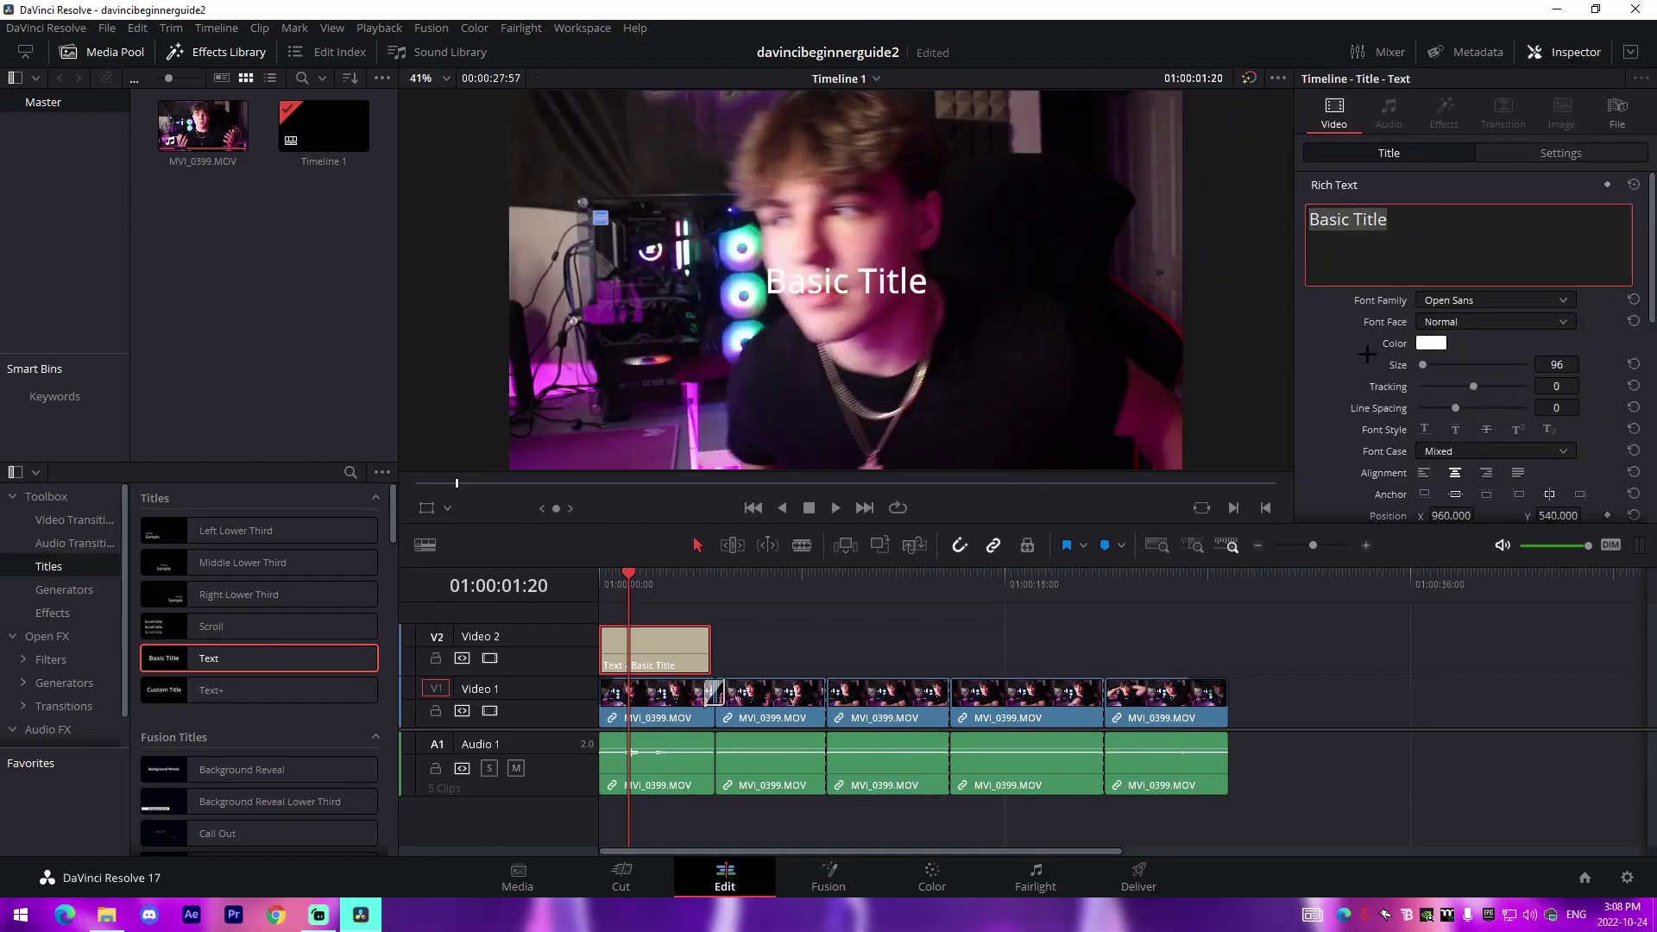
{"action": "type", "text": "HI MY NA"}
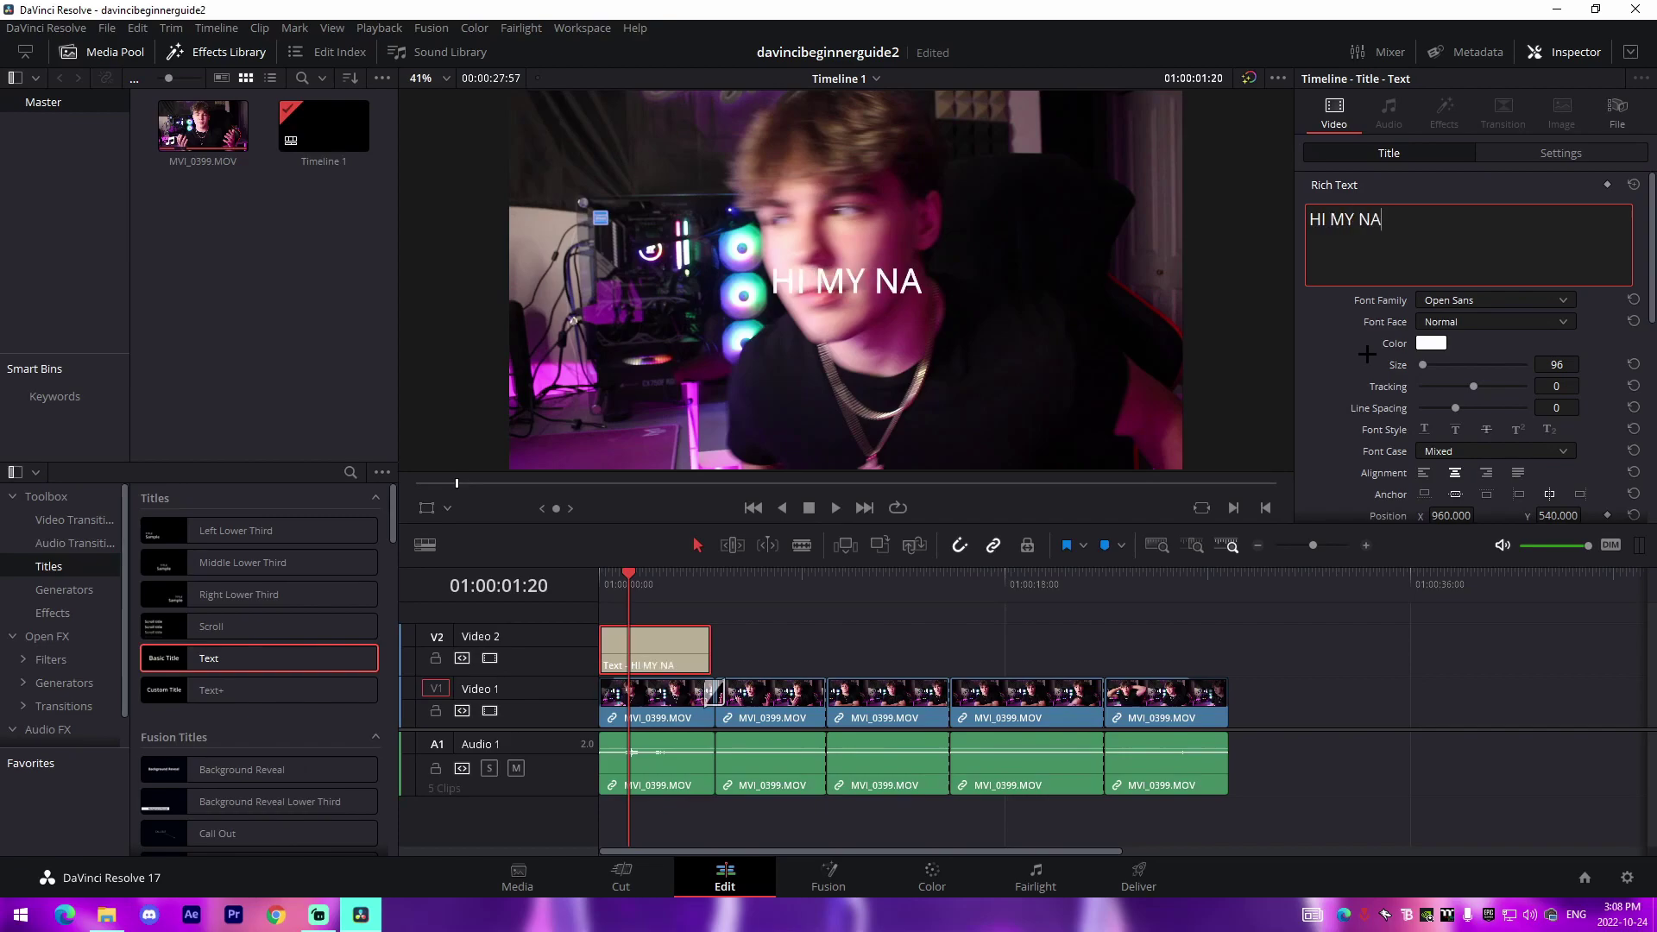
{"action": "type", "text": "ME IS JOSH"}
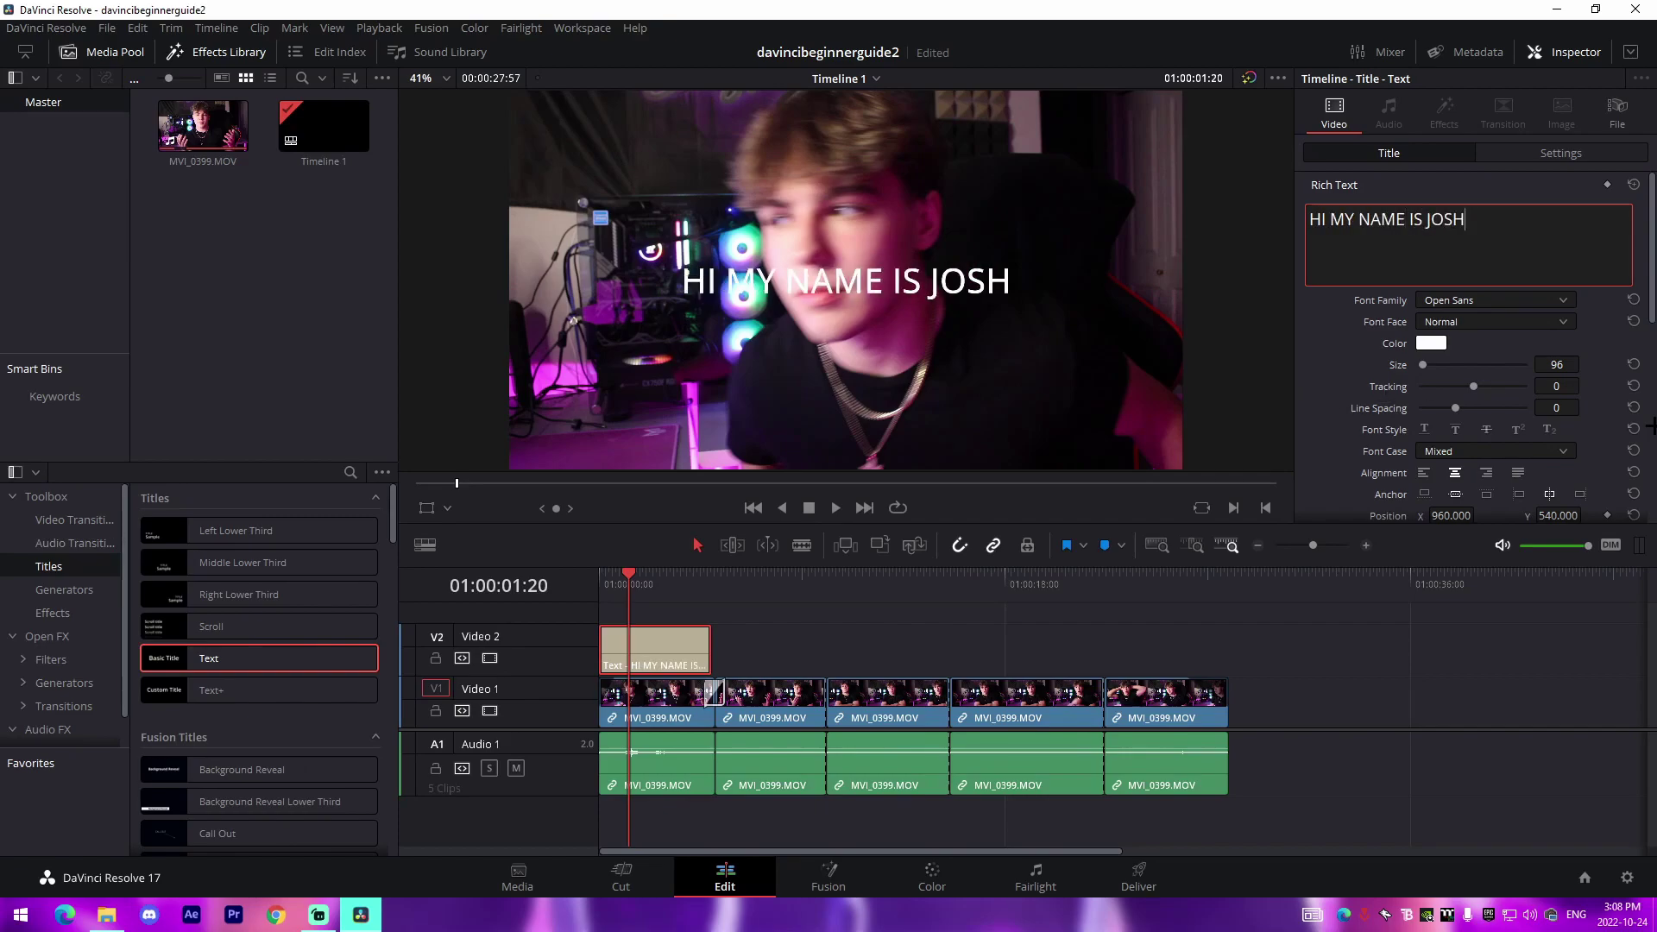
Step: Set the title's font family to Coolvetica Rg and its size to 110
{"action": "left_click", "coordinate": [1495, 300]}
{"action": "scroll", "coordinate": [1508, 445], "scroll_direction": "down", "scroll_amount": 3}
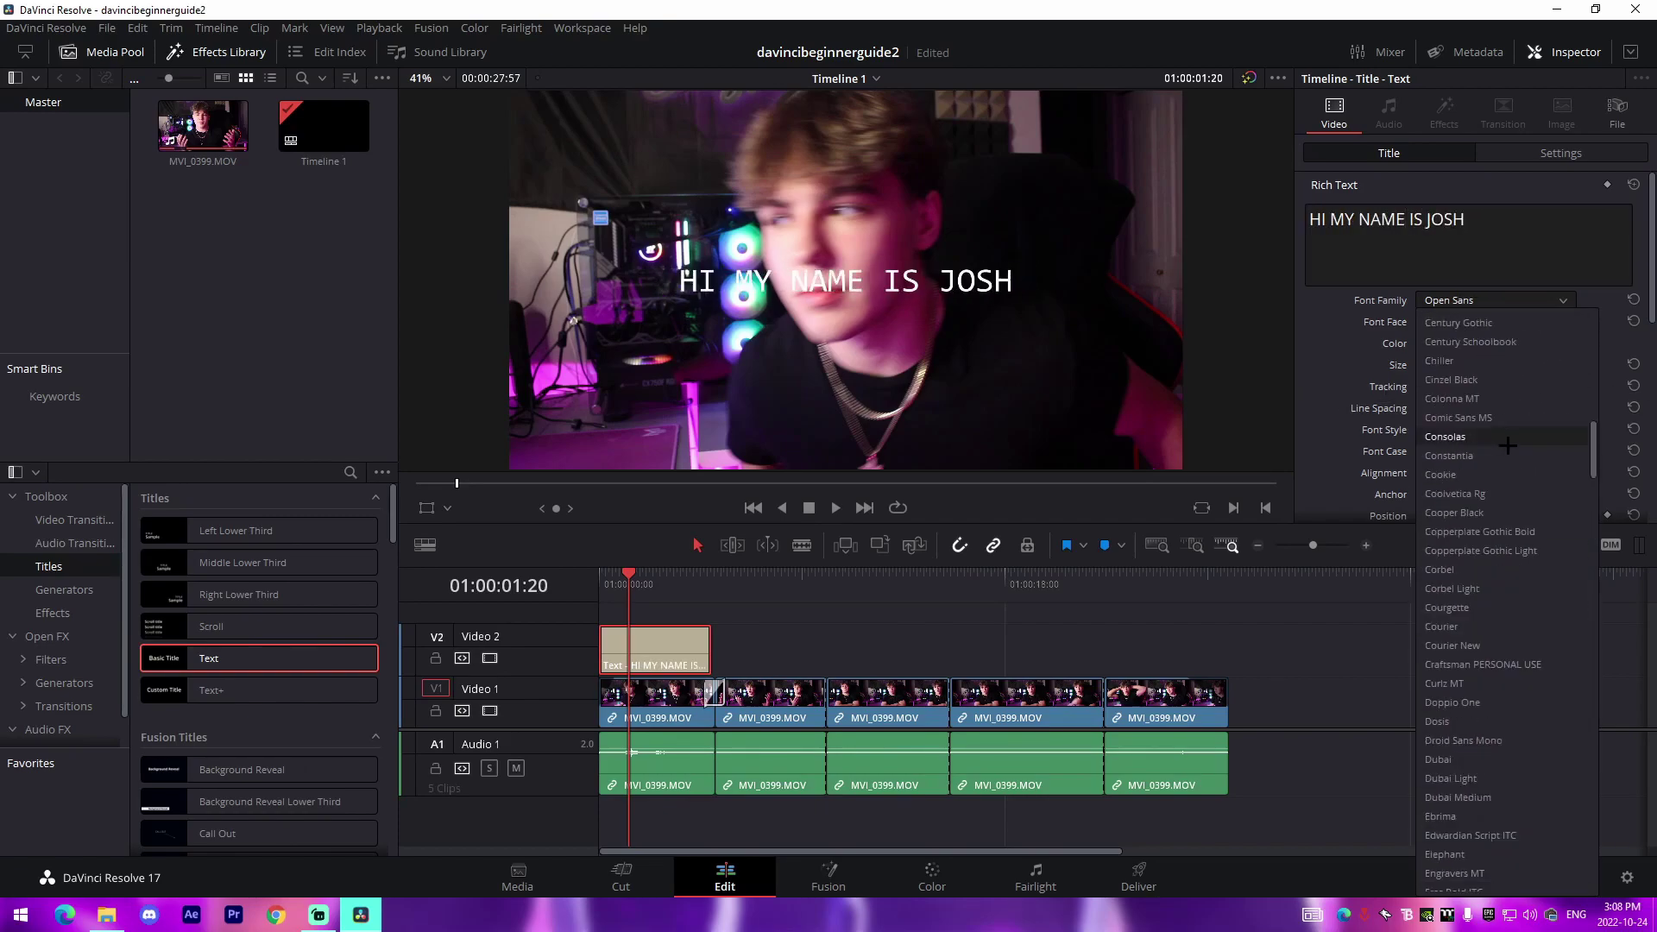
{"action": "scroll", "coordinate": [1508, 445], "scroll_direction": "up", "scroll_amount": 8}
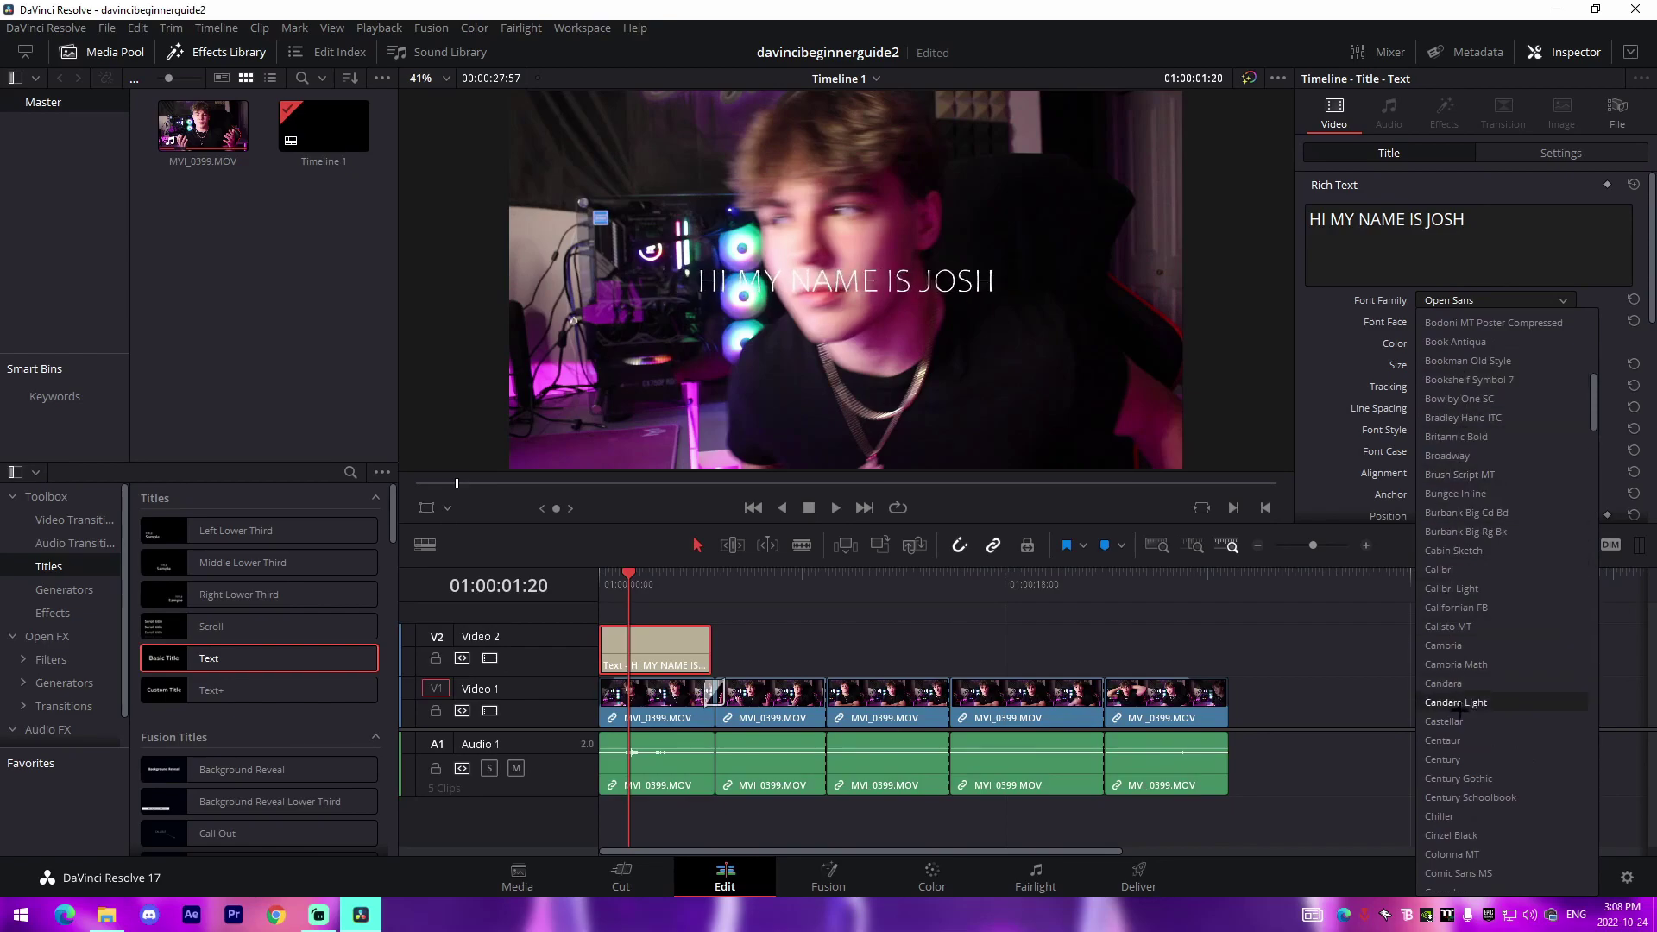
{"action": "scroll", "coordinate": [1458, 734], "scroll_direction": "down", "scroll_amount": 3}
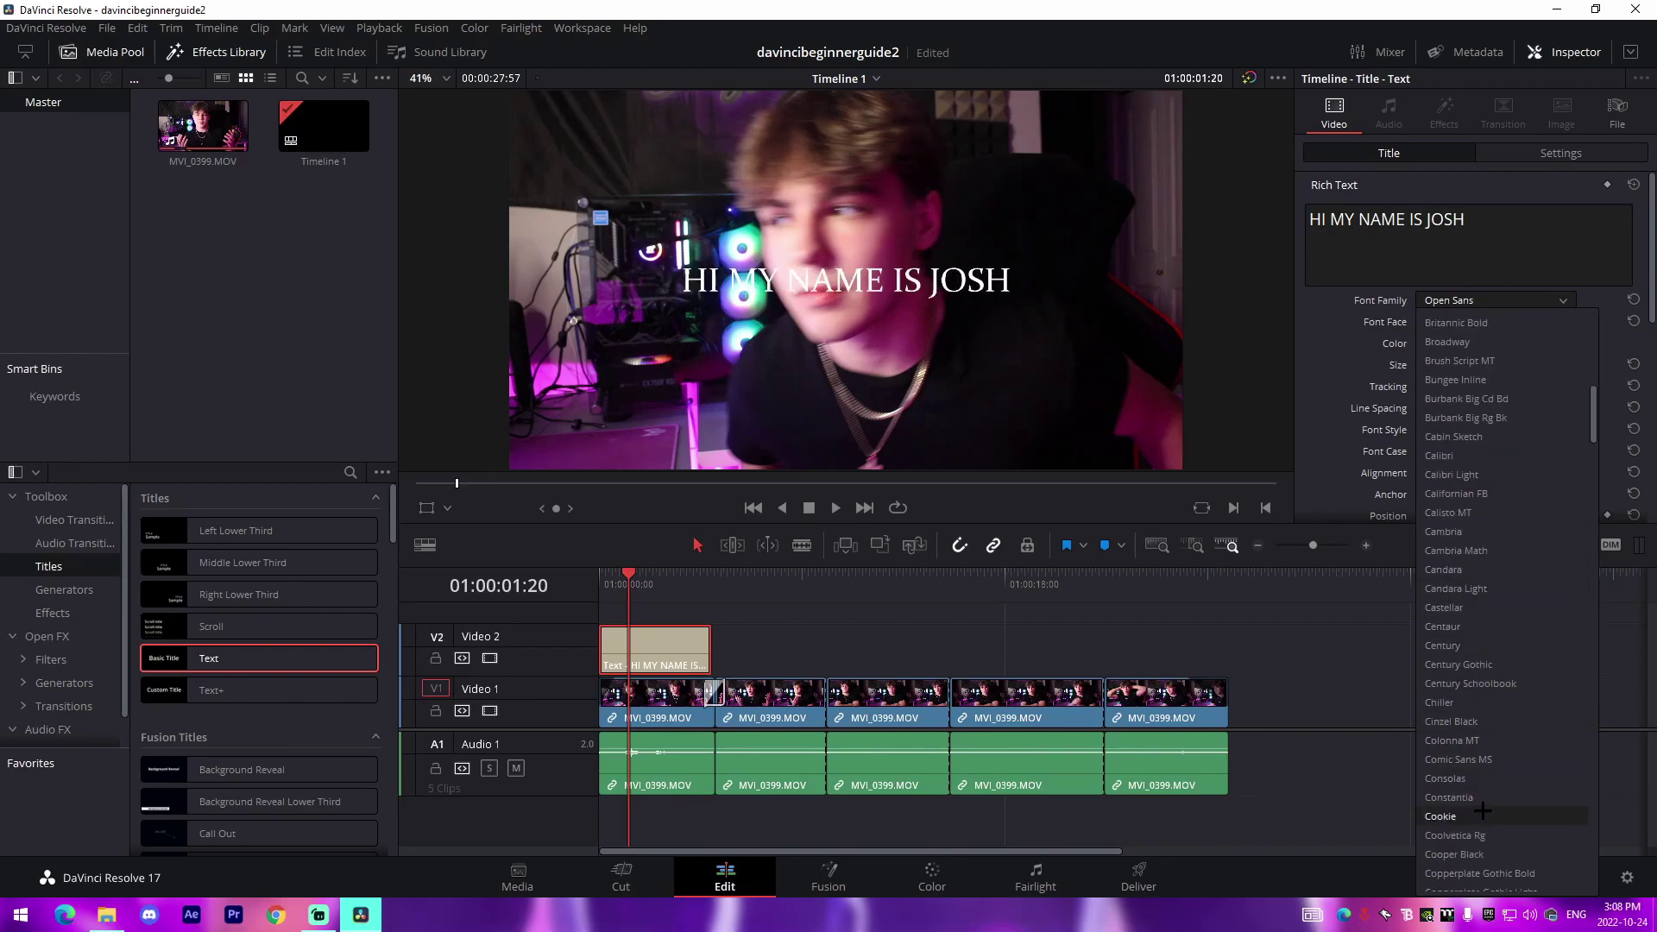
{"action": "left_click", "coordinate": [1457, 835]}
{"action": "left_click_drag", "start_coordinate": [1553, 364], "coordinate": [1540, 409]}
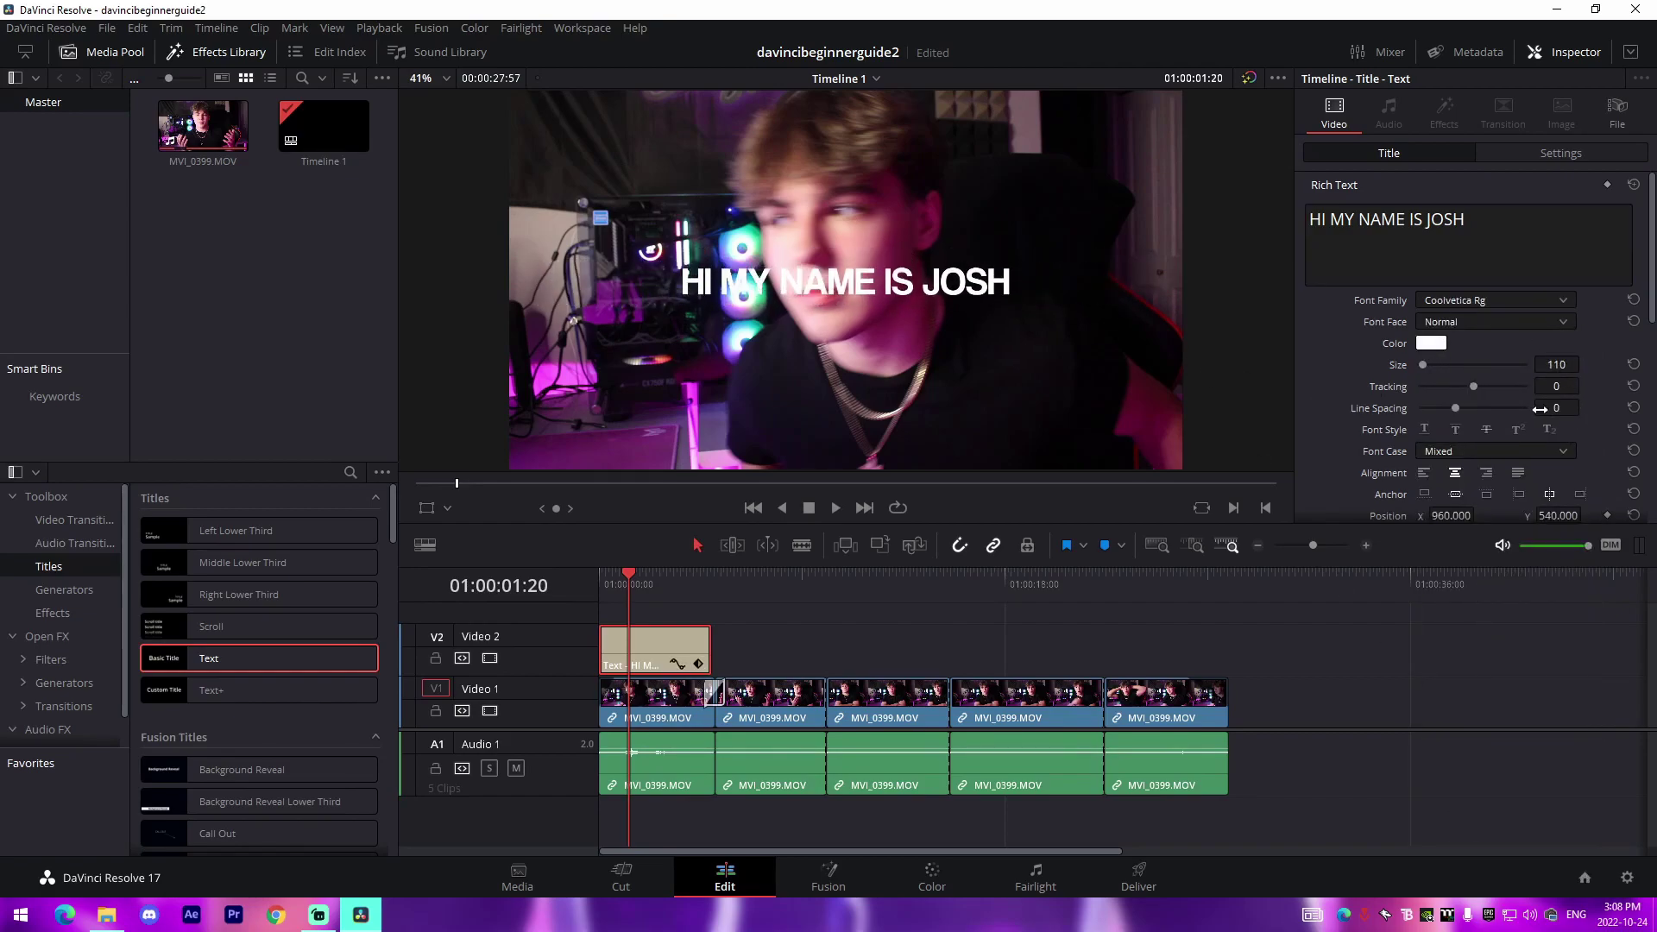
Step: Try out the title's alignment, position and zoom settings and undo the changes
{"action": "left_click", "coordinate": [1425, 473]}
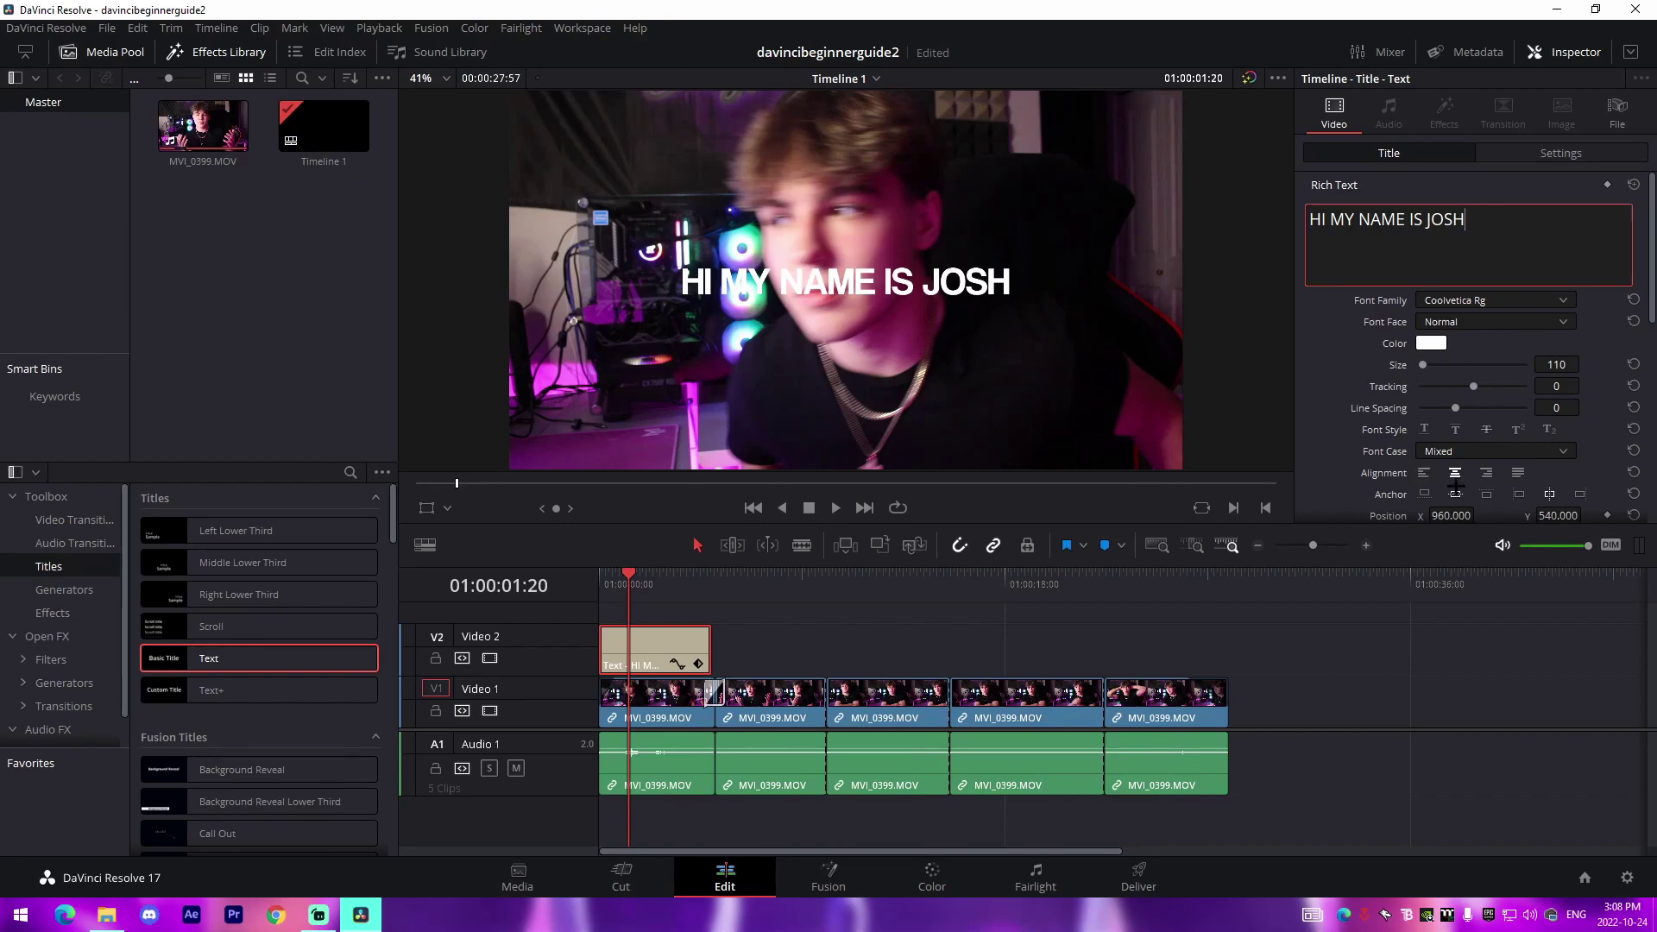
{"action": "scroll", "coordinate": [1361, 481], "scroll_direction": "down", "scroll_amount": 2}
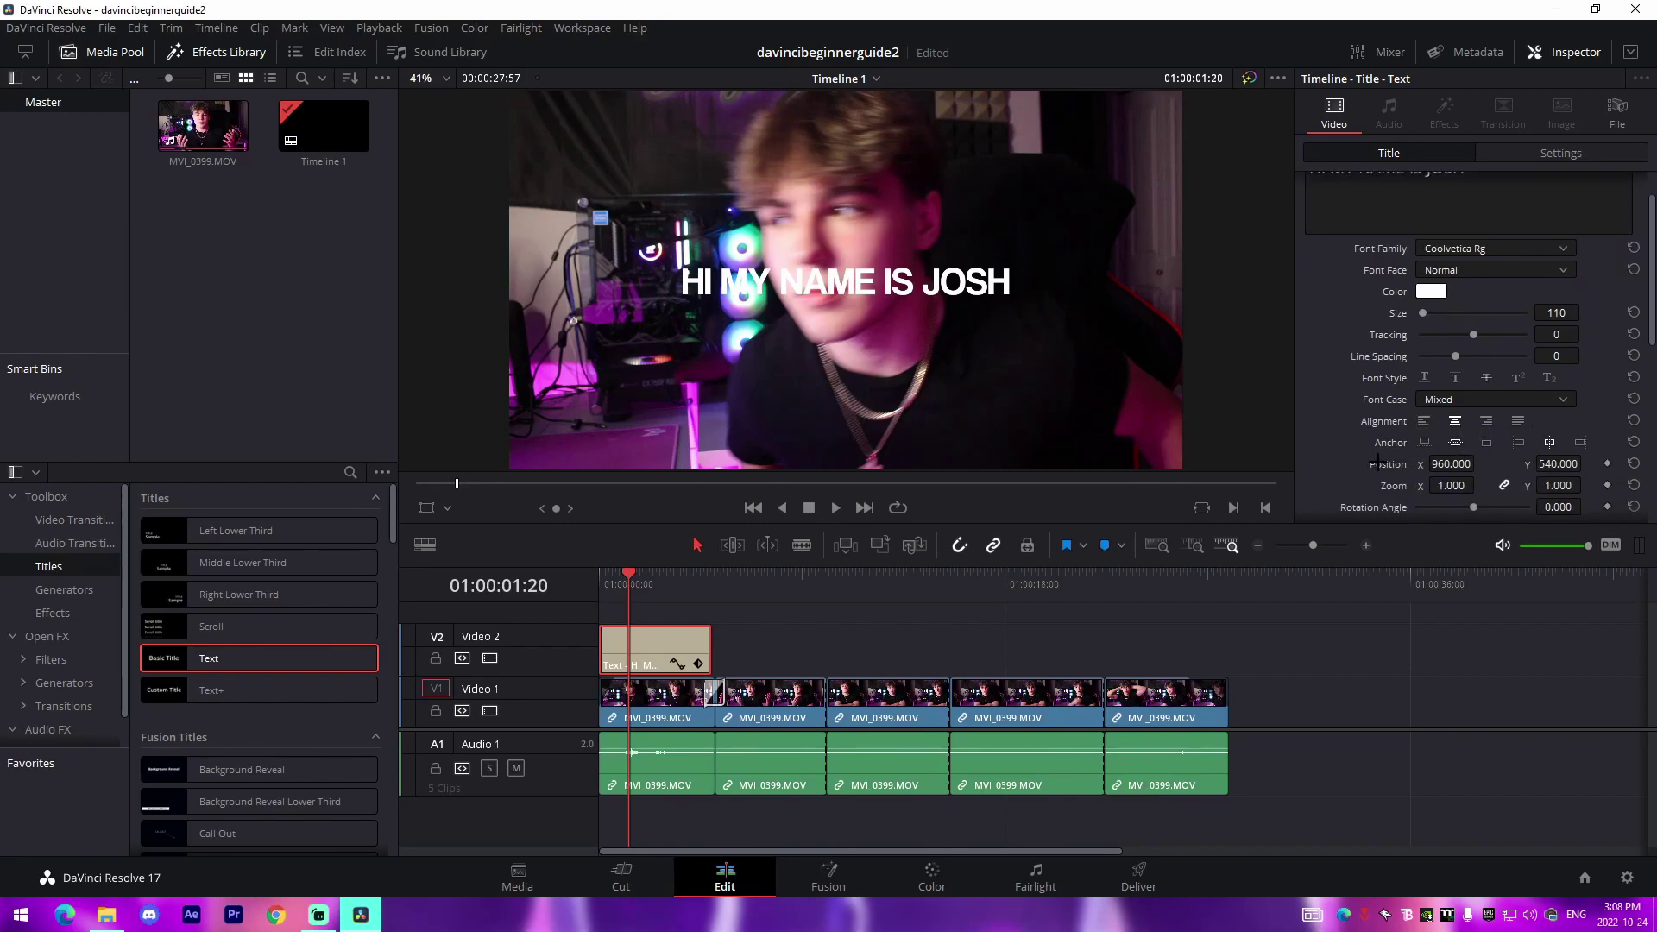
{"action": "scroll", "coordinate": [1377, 462], "scroll_direction": "down", "scroll_amount": 4}
{"action": "mouse_move", "coordinate": [1455, 362]}
{"action": "left_mouse_down"}
{"action": "mouse_move", "coordinate": [1372, 362]}
{"action": "mouse_move", "coordinate": [1477, 382]}
{"action": "left_mouse_up"}
{"action": "key", "text": "ctrl+z"}
{"action": "key", "text": "ctrl+z"}
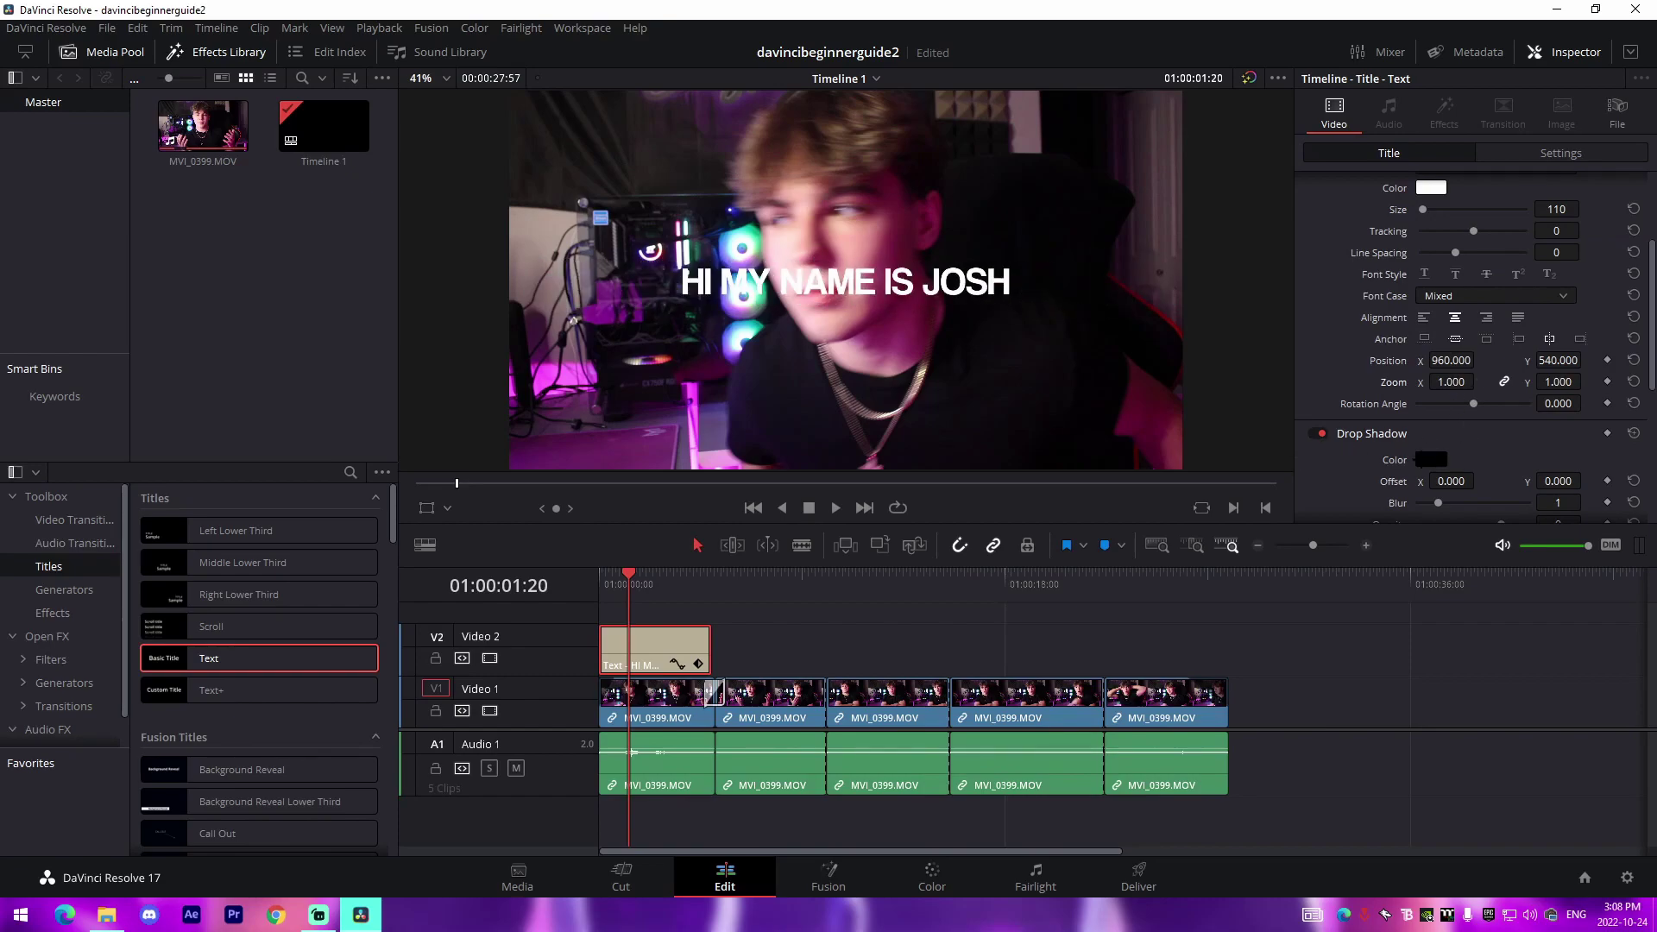
Step: Set the title's drop shadow offset to X 10, Y -9 and its stroke size to 5
{"action": "scroll", "coordinate": [1342, 466], "scroll_direction": "down", "scroll_amount": 3}
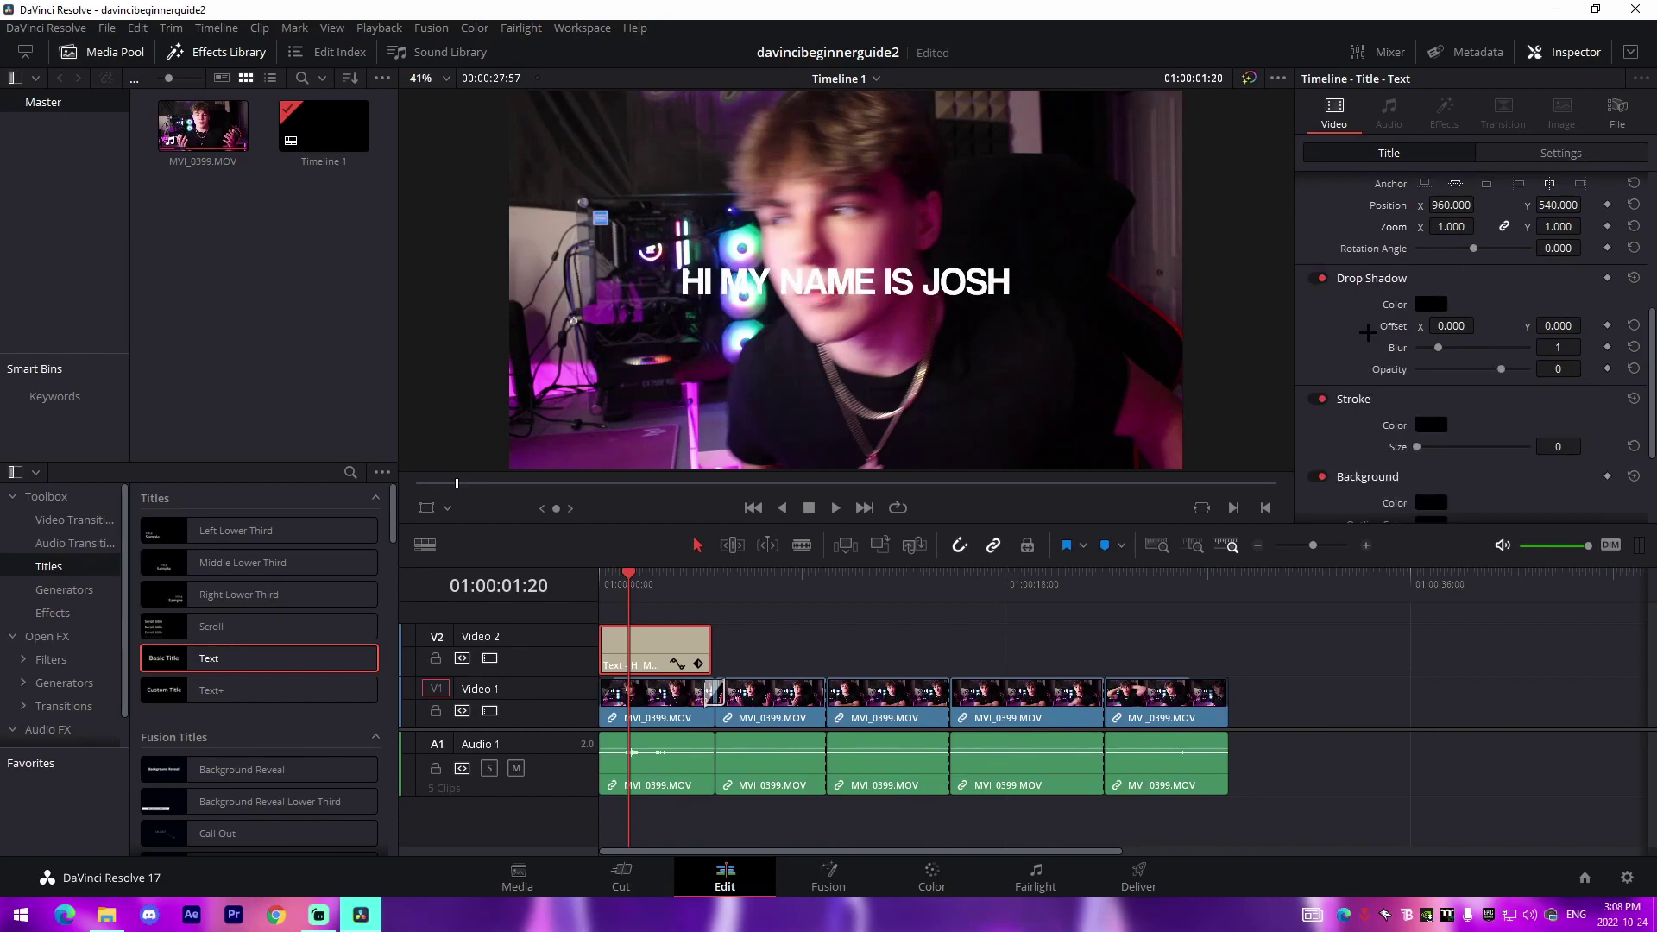
{"action": "left_click_drag", "start_coordinate": [1439, 329], "coordinate": [1540, 325]}
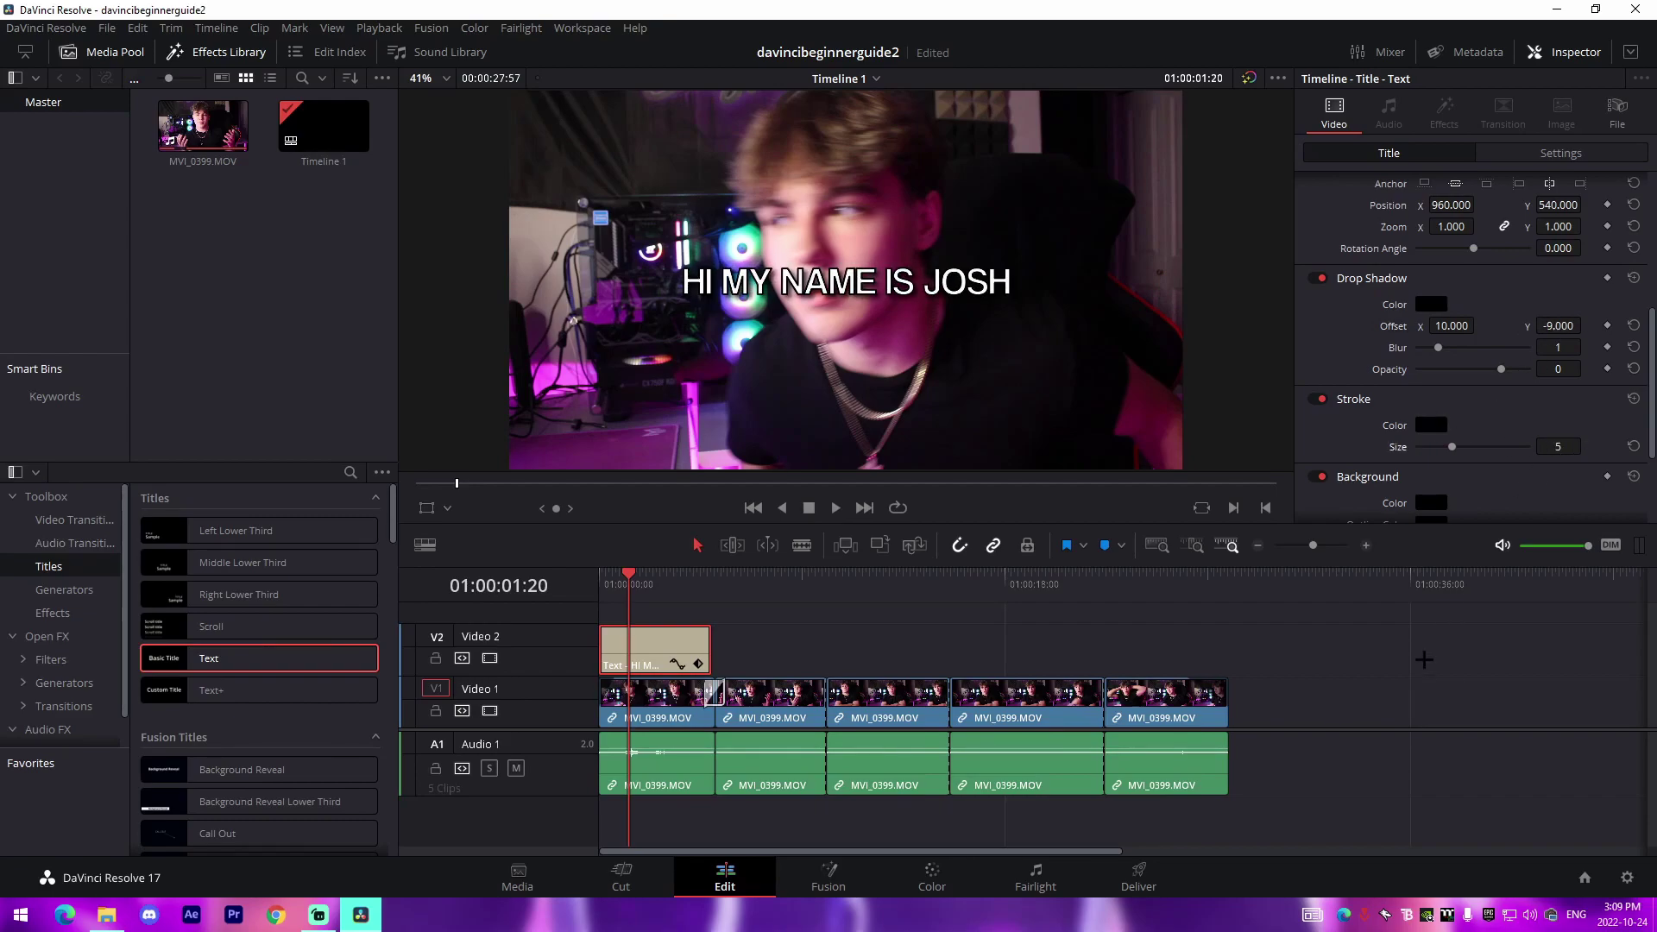
{"action": "left_click", "coordinate": [1425, 654]}
Step: Turn off the title's background and look through the Fusion Titles
{"action": "scroll", "coordinate": [1327, 474], "scroll_direction": "down", "scroll_amount": 10}
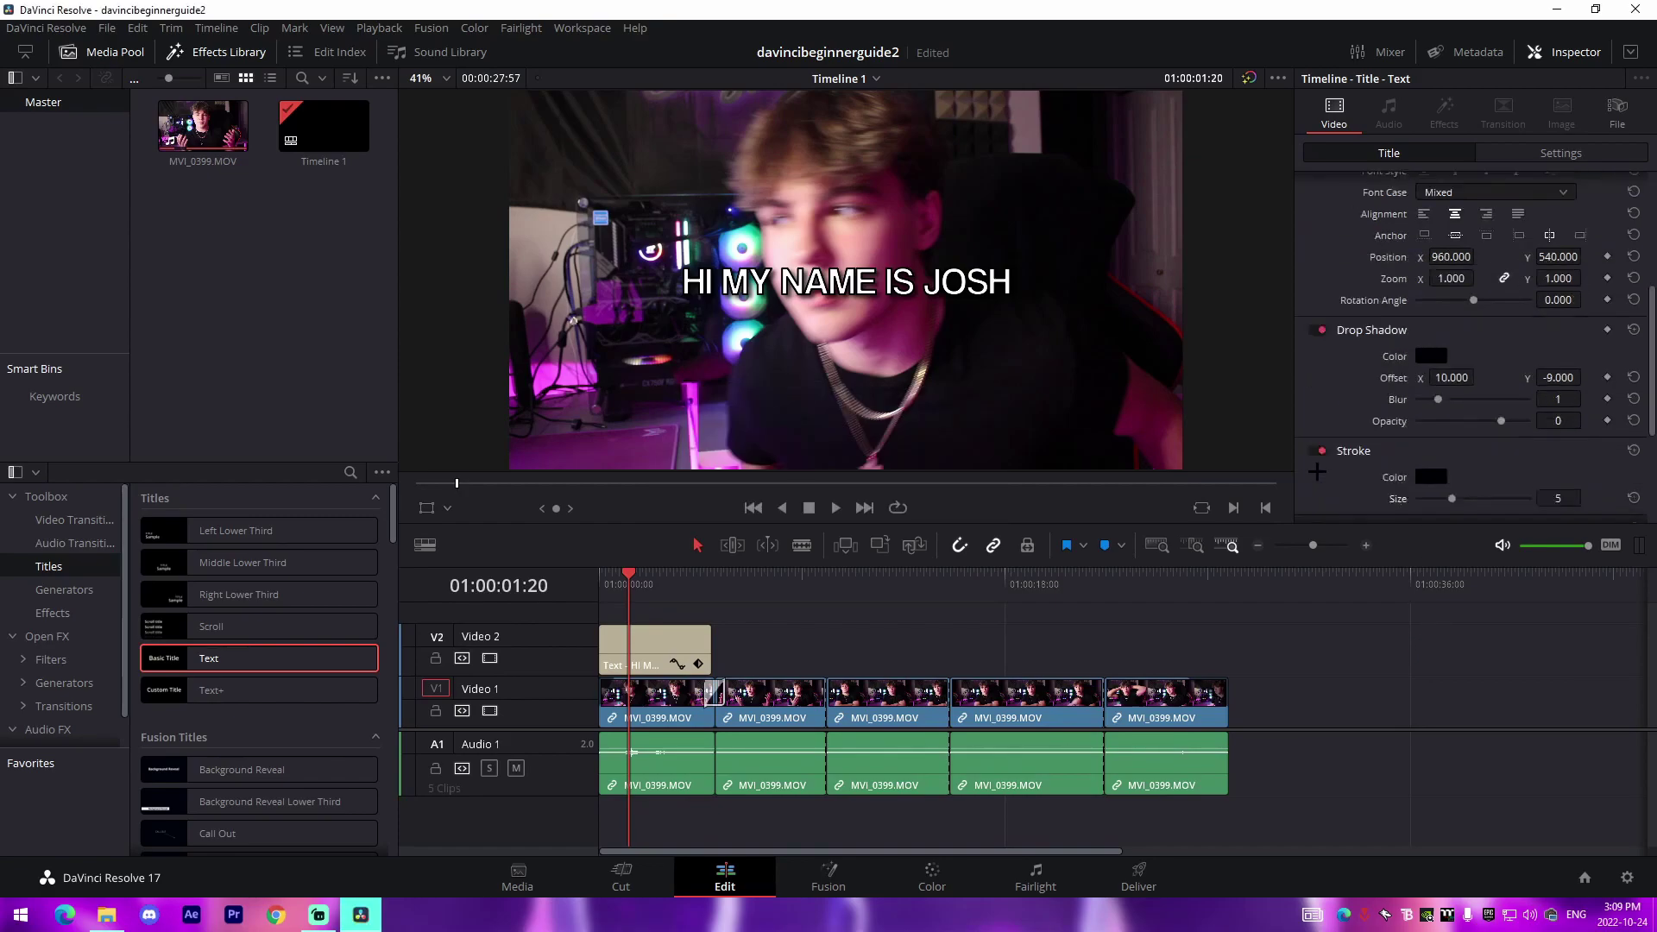
{"action": "left_click", "coordinate": [1318, 329]}
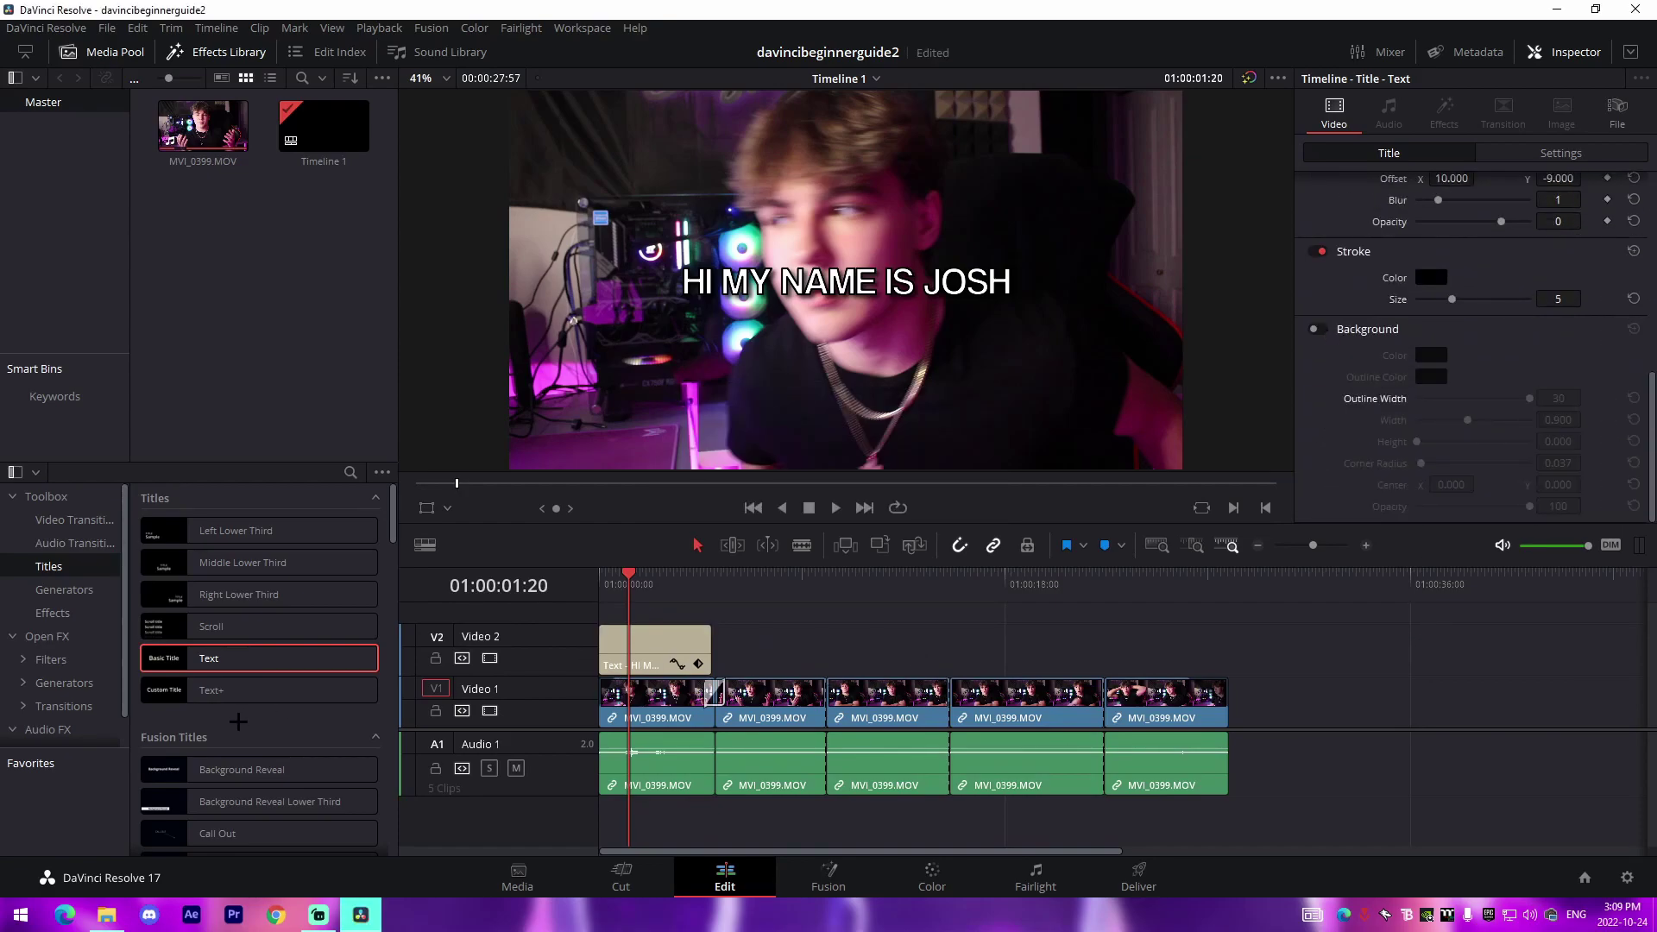
{"action": "scroll", "coordinate": [238, 721], "scroll_direction": "down", "scroll_amount": 5}
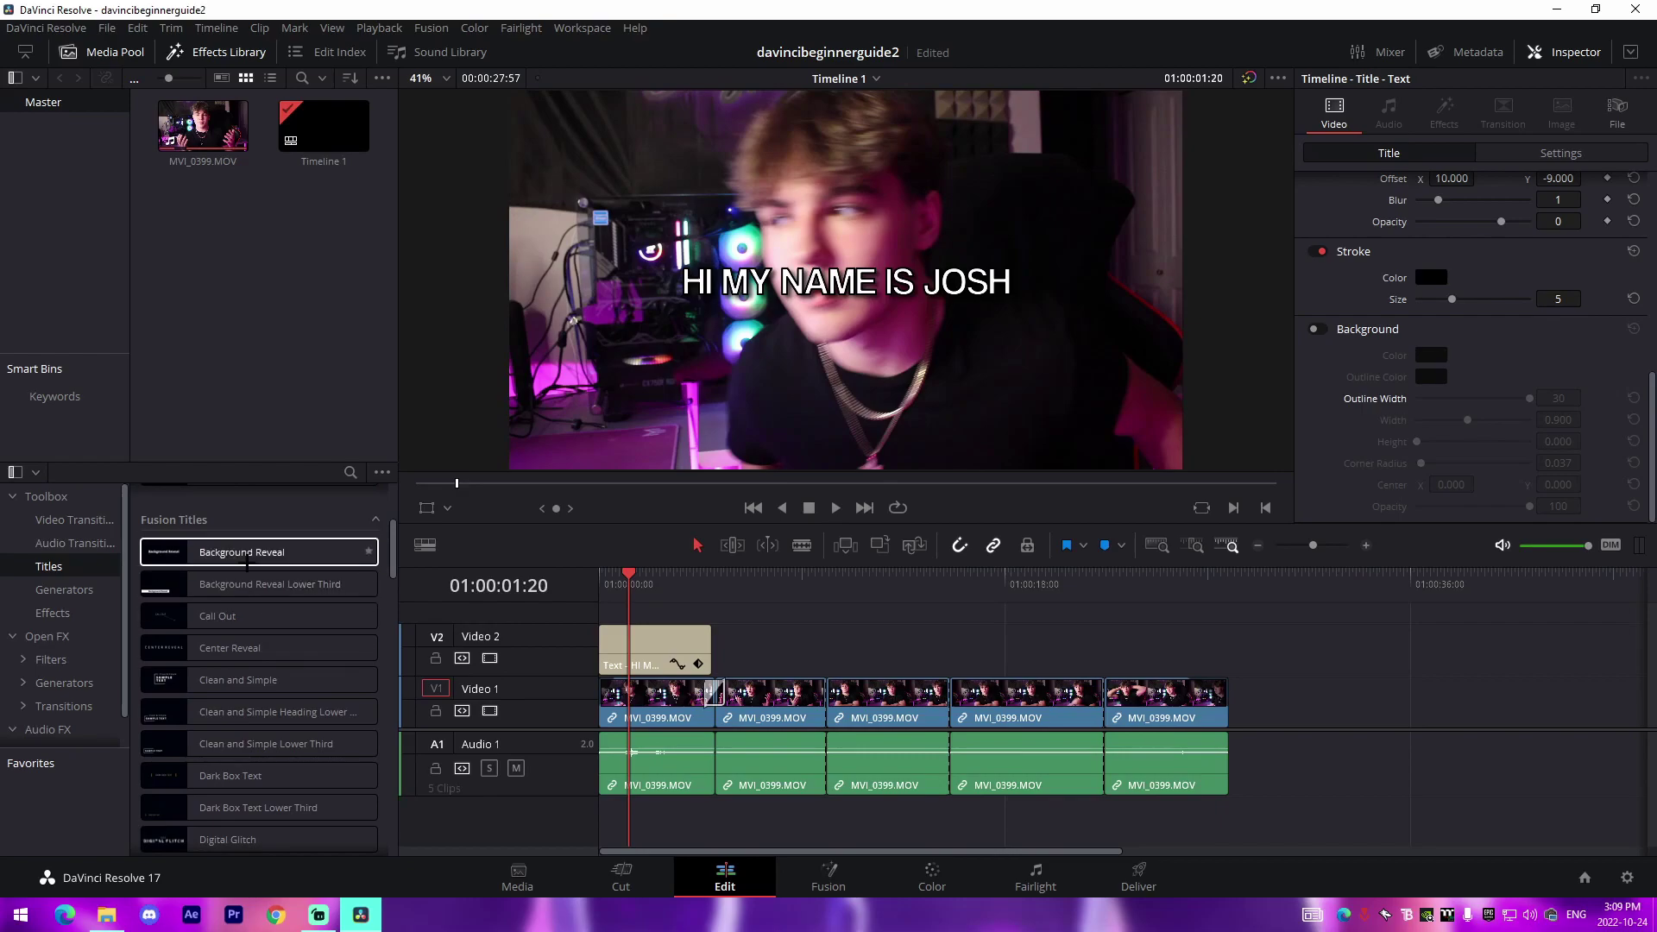
Step: Add the Flip Up Fusion title to Video 2 above the second clip and play back its animation
{"action": "scroll", "coordinate": [246, 690], "scroll_direction": "down", "scroll_amount": 5}
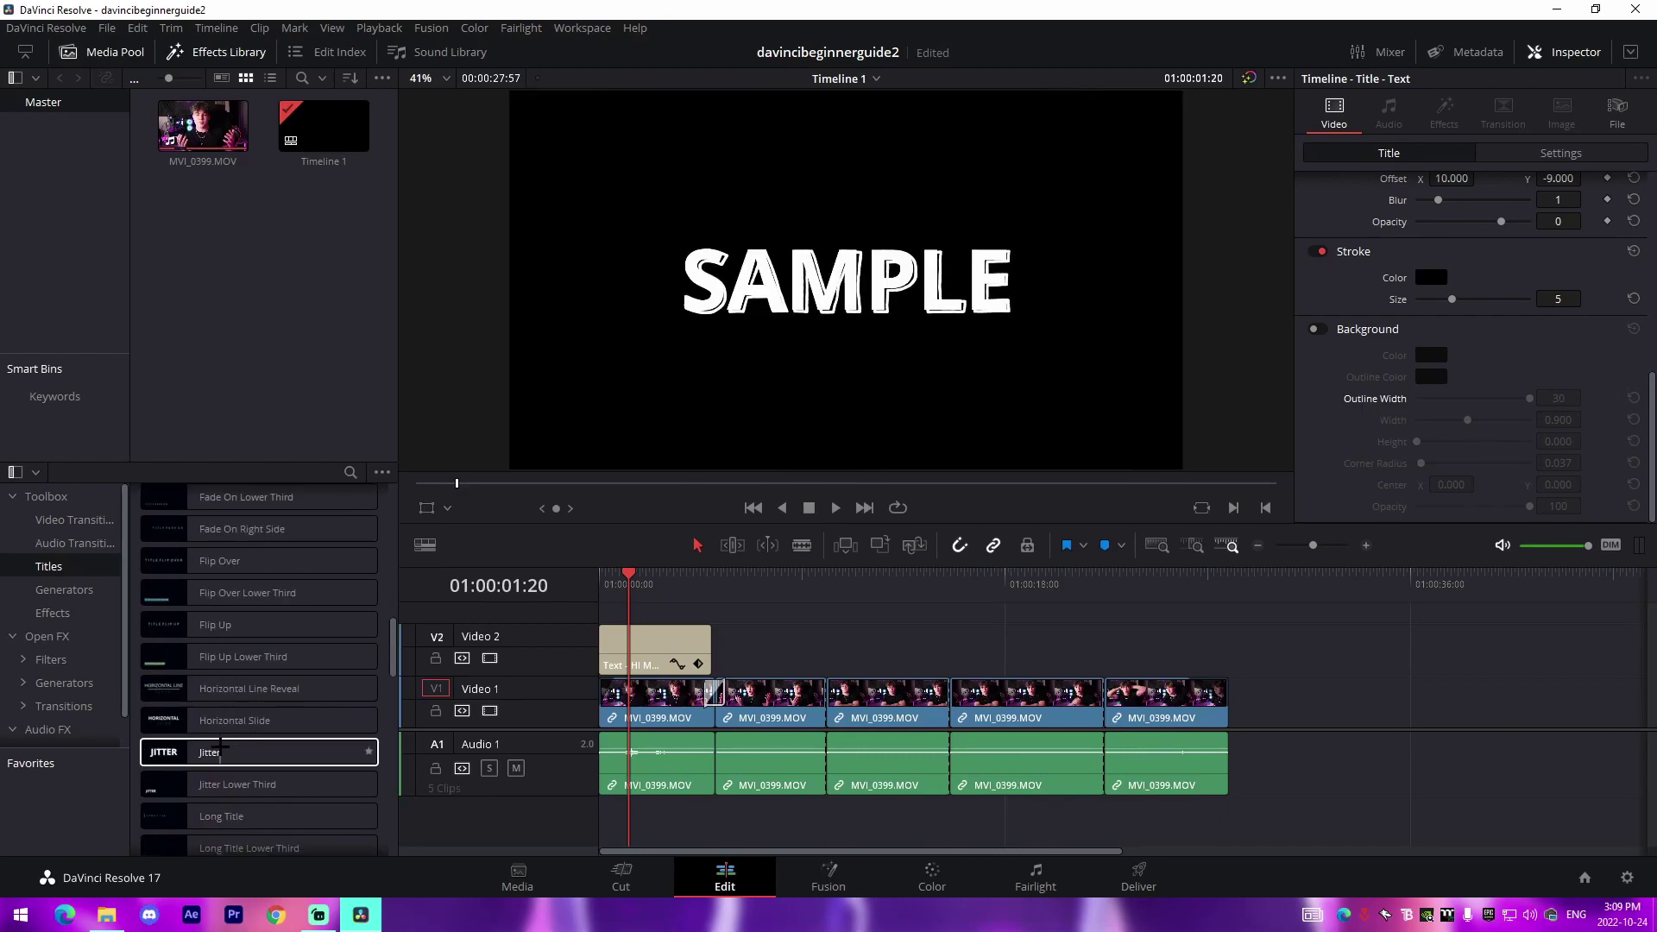
{"action": "left_click_drag", "start_coordinate": [242, 623], "coordinate": [798, 641]}
{"action": "left_click", "coordinate": [796, 581]}
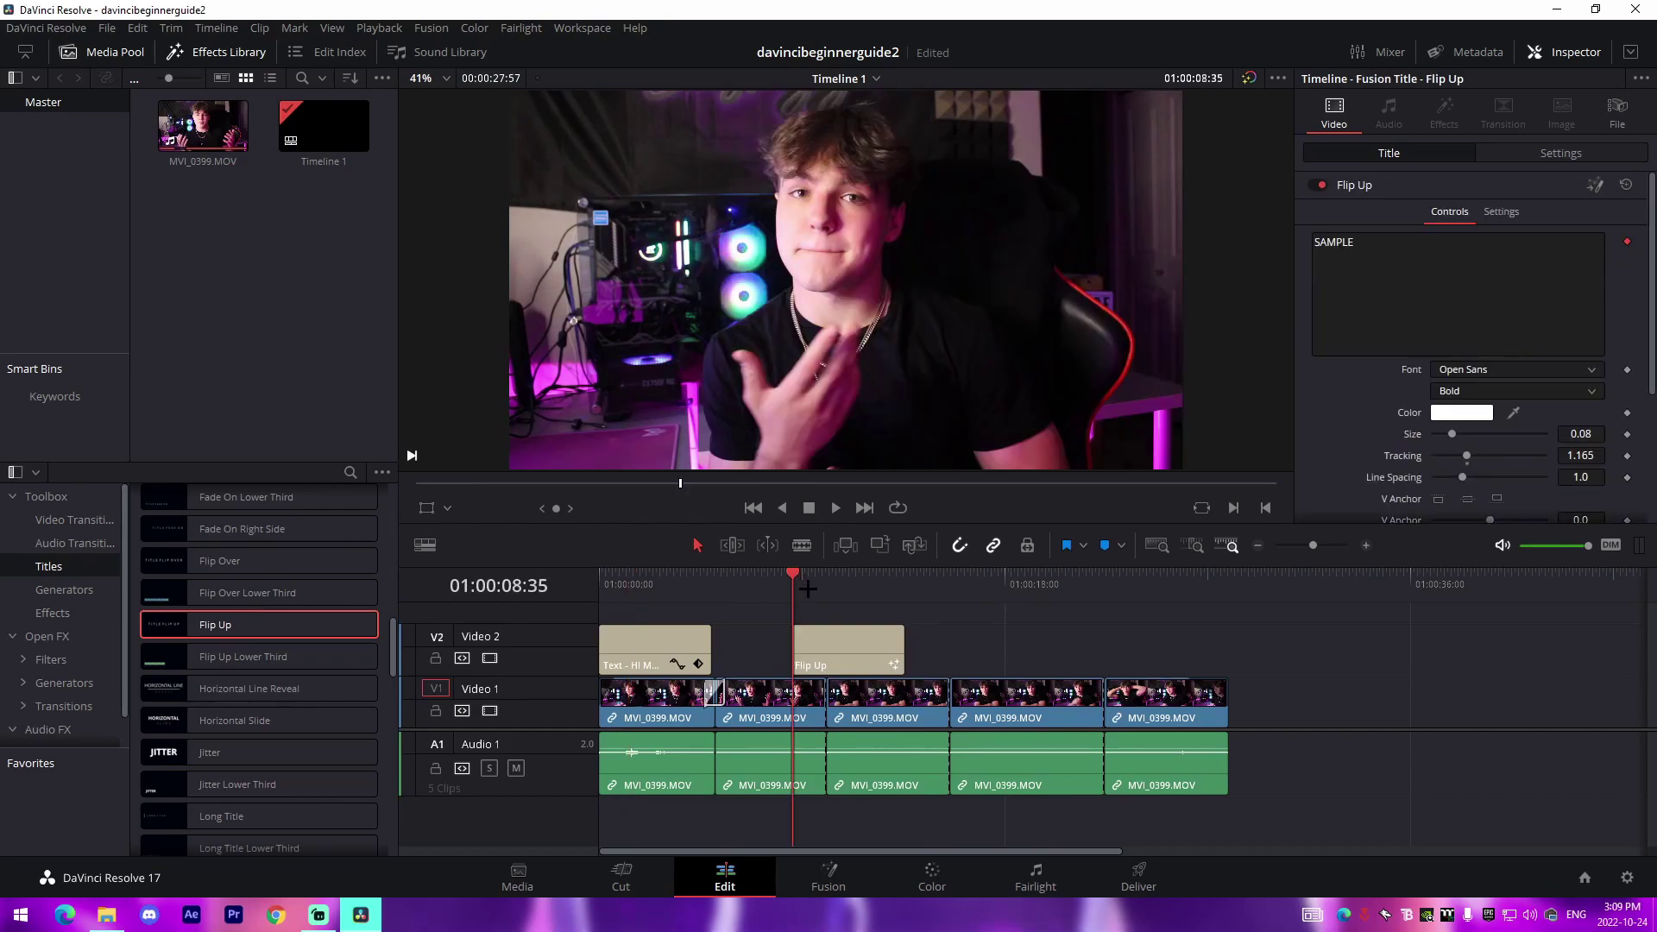
{"action": "key", "text": "space"}
{"action": "key", "text": "space"}
{"action": "left_click", "coordinate": [785, 581]}
{"action": "key", "text": "space"}
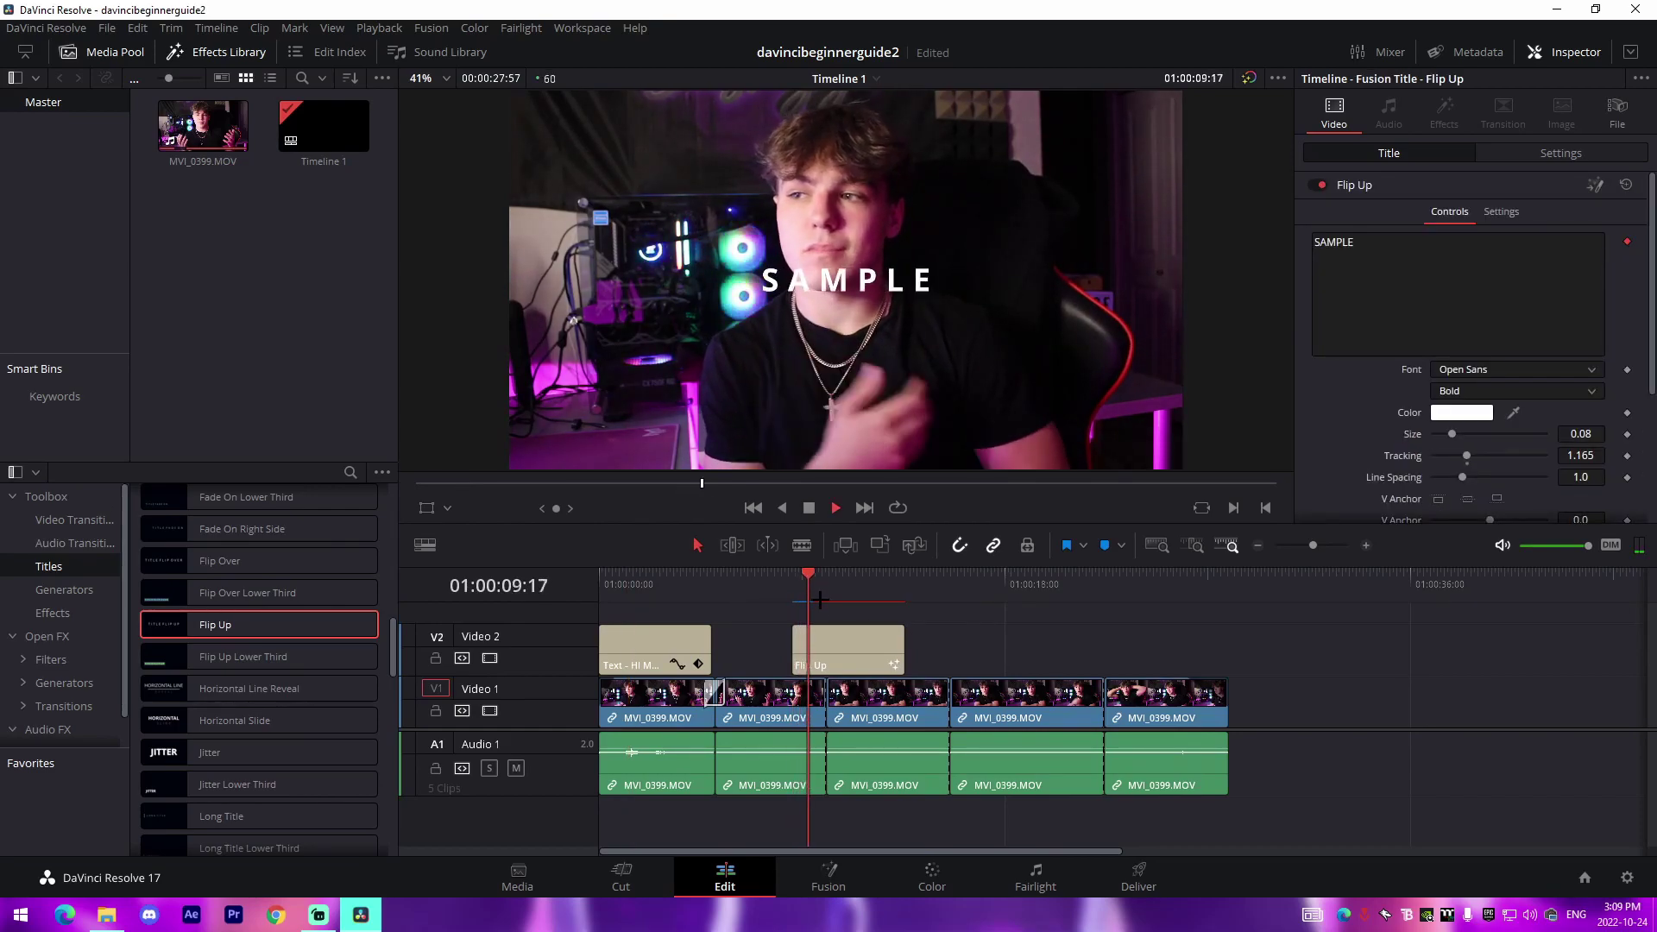
Step: Replace the Flip Up title's sample text with an uppercase greeting that introduces the presenter by name
{"action": "left_click", "coordinate": [847, 648]}
{"action": "left_click", "coordinate": [1377, 308]}
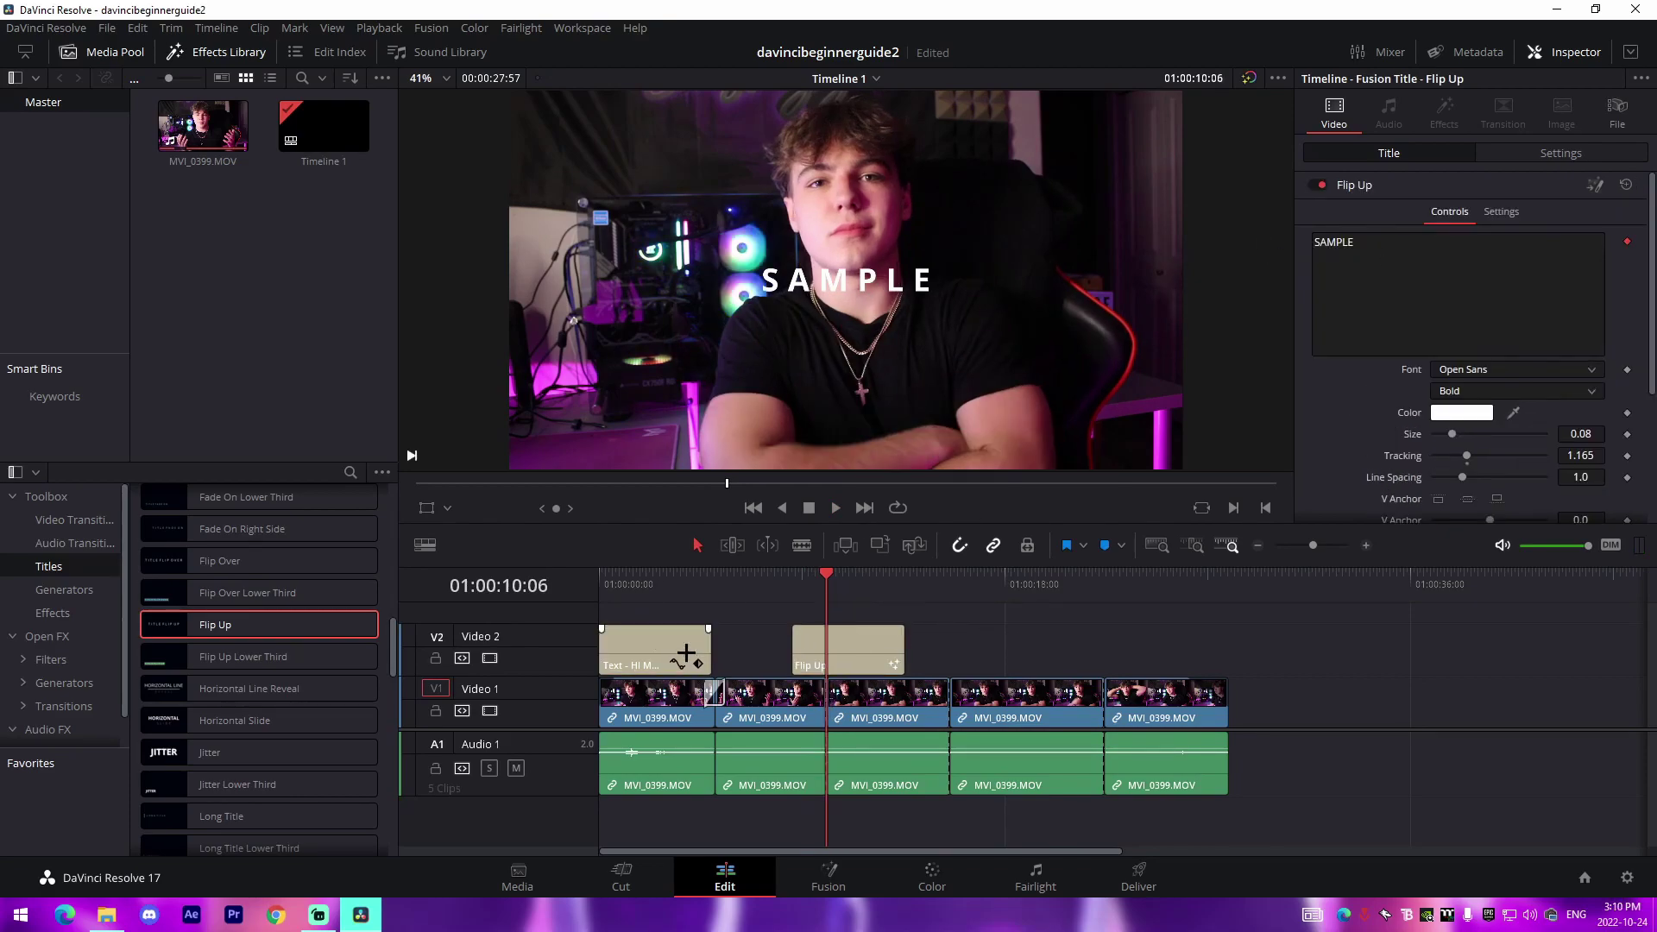
{"action": "left_click", "coordinate": [655, 667]}
{"action": "left_click", "coordinate": [845, 637]}
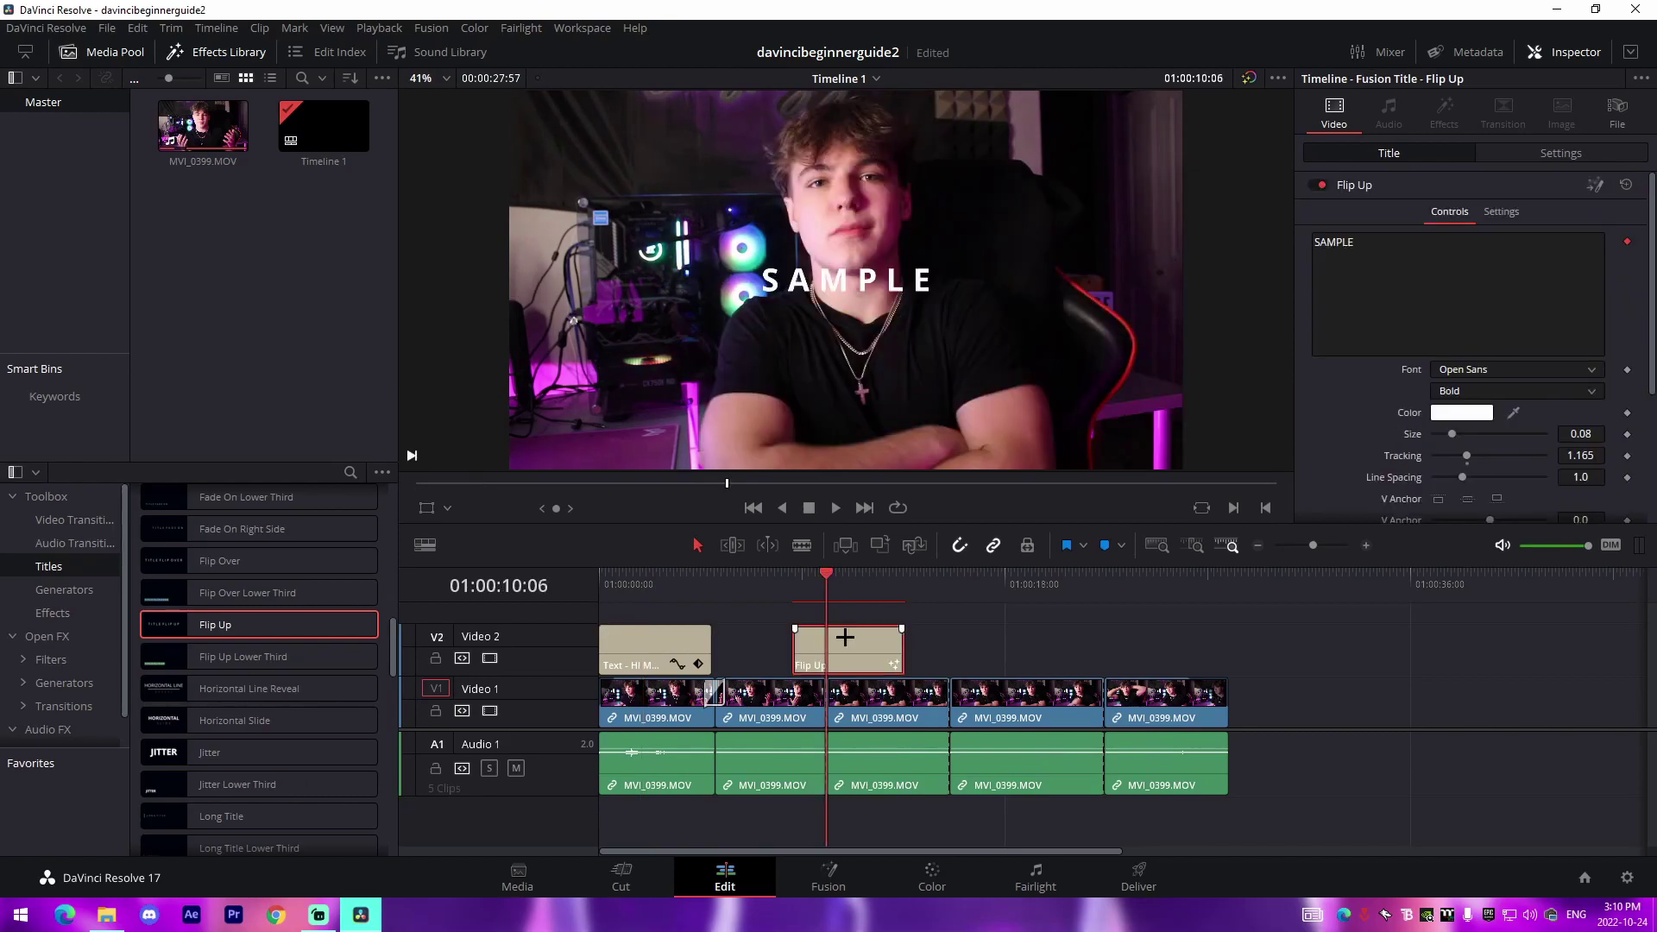
{"action": "left_click", "coordinate": [1316, 243]}
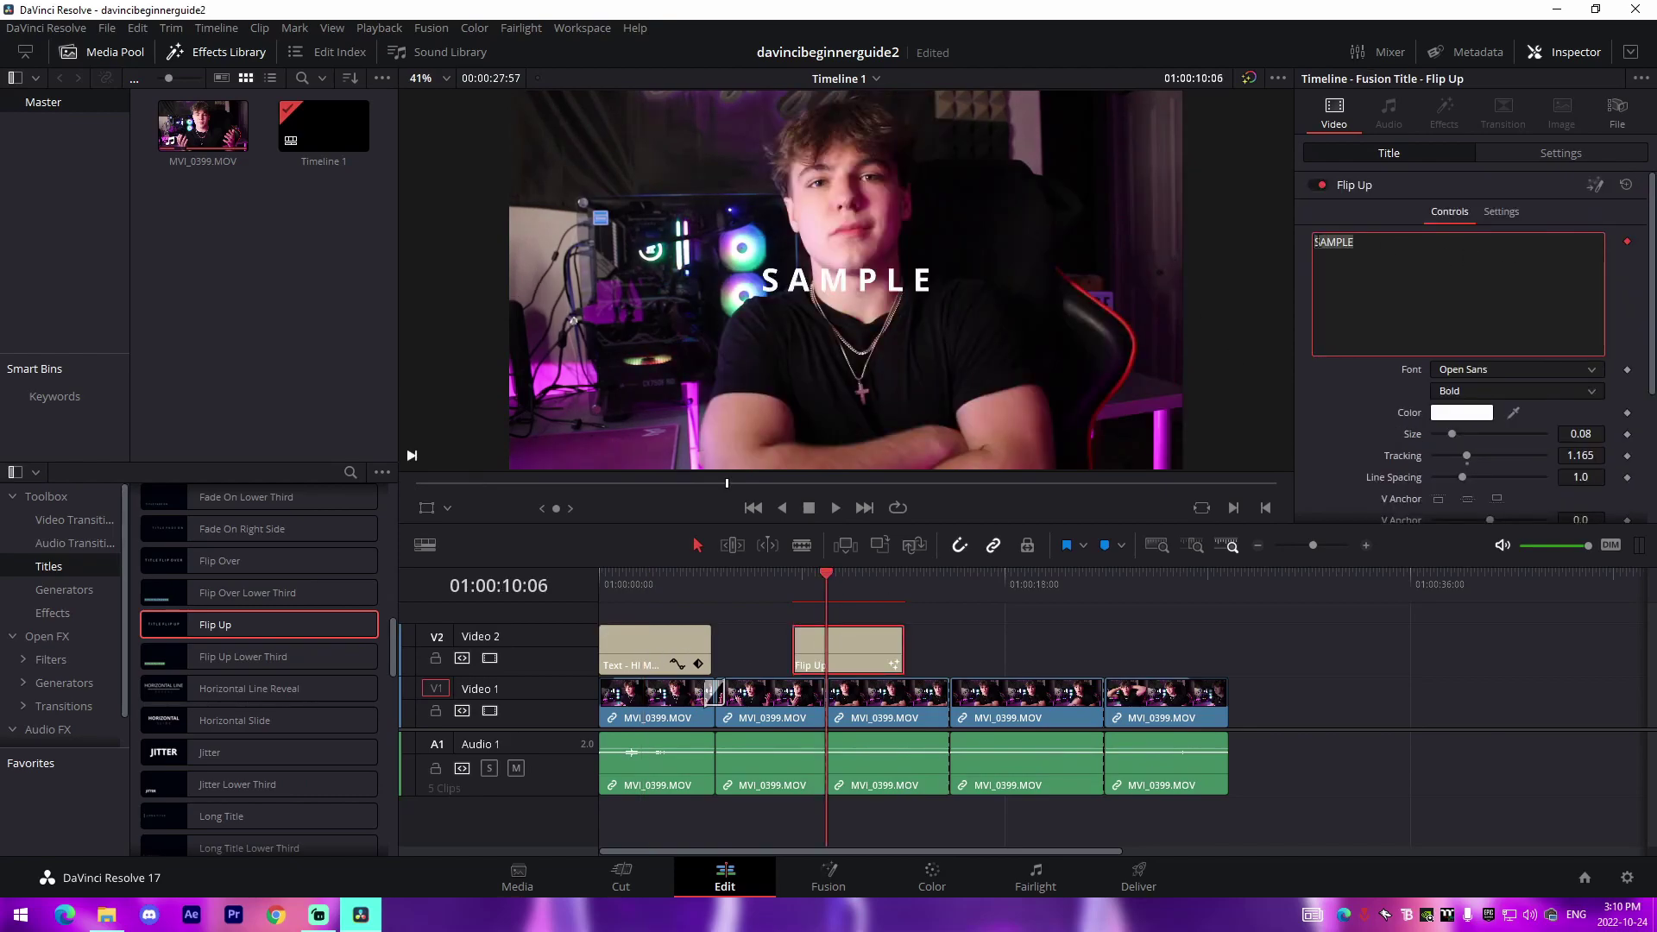
{"action": "key", "text": "BackSpace"}
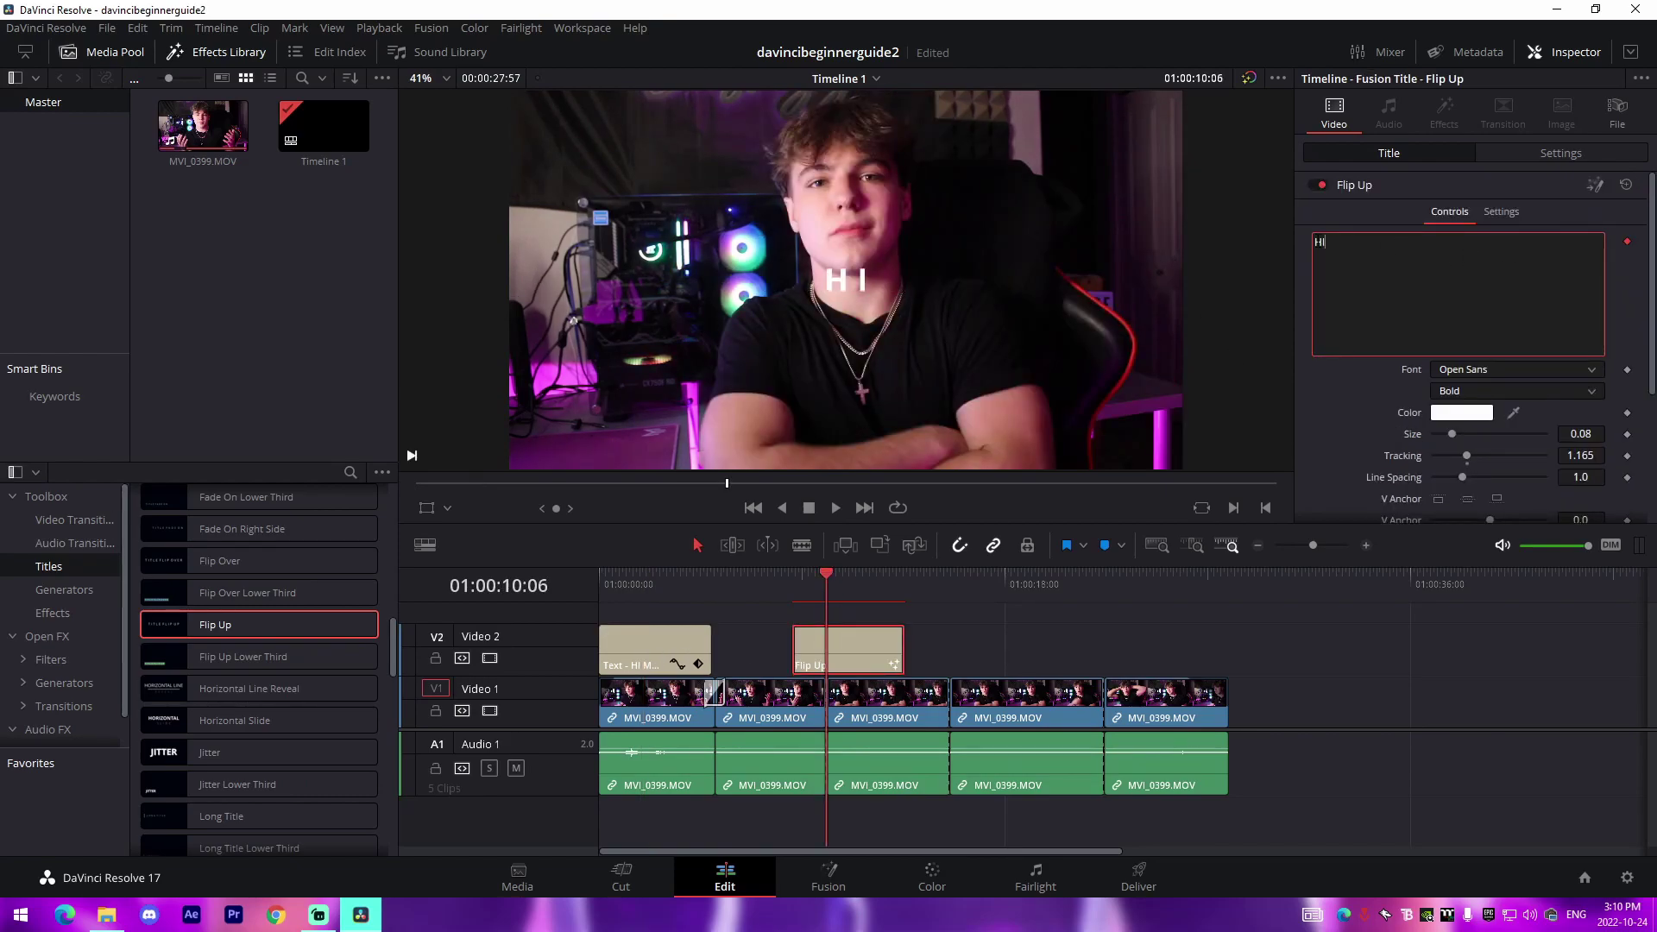
{"action": "type", "text": "HI MY NAME IS JOSH"}
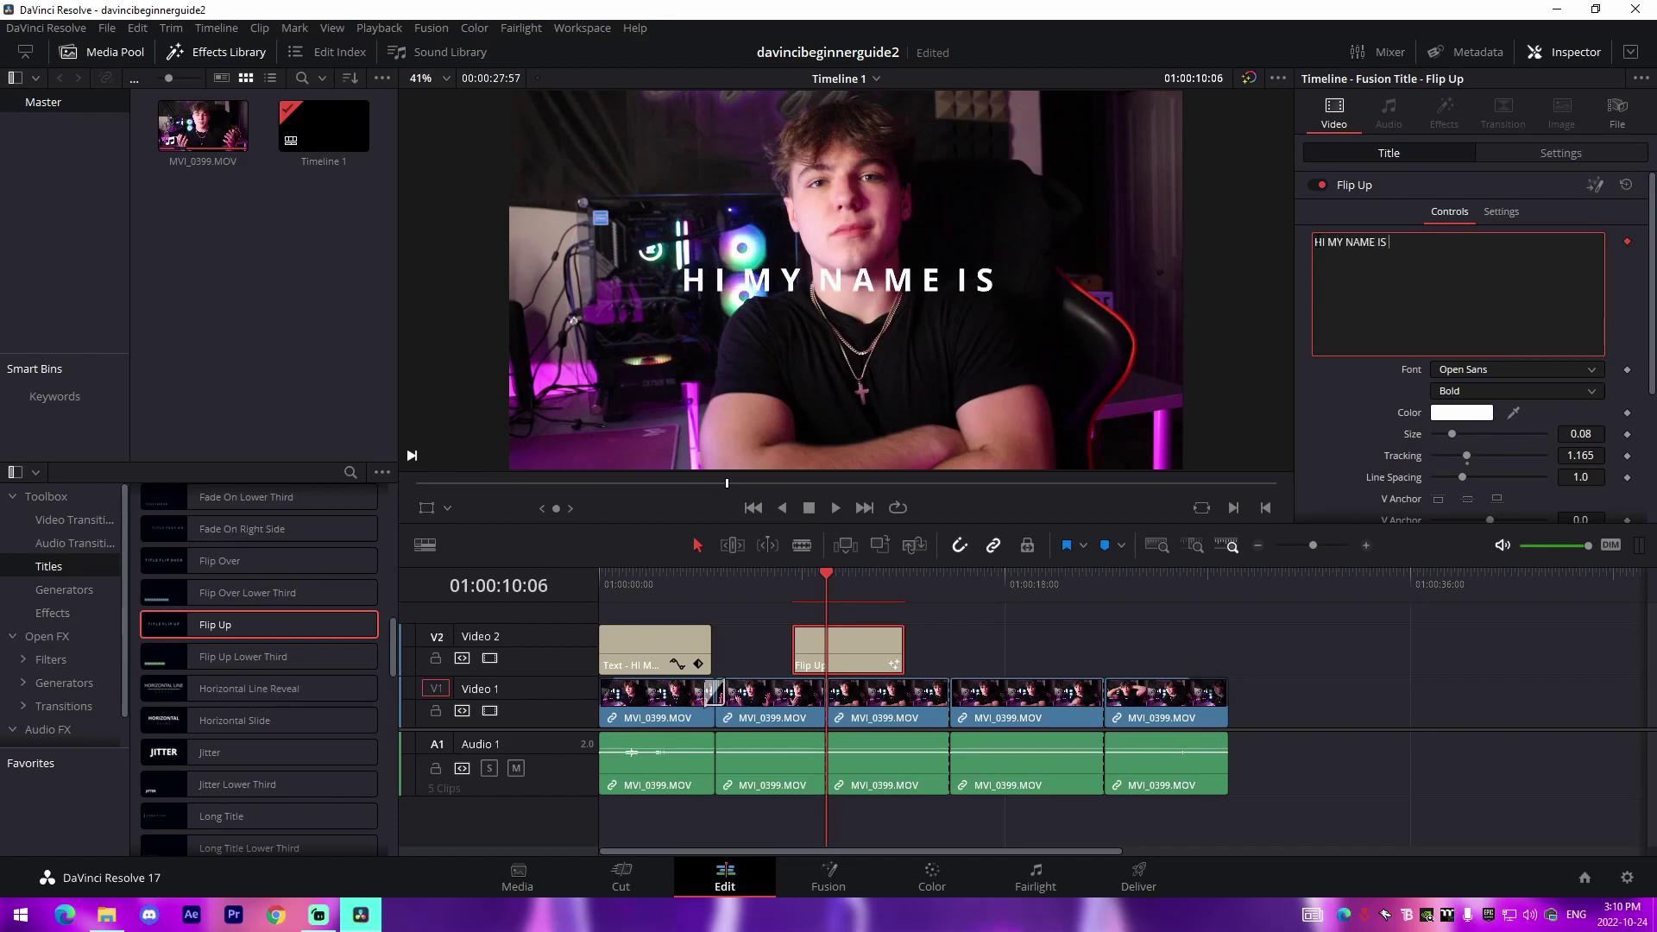
{"action": "left_click", "coordinate": [1354, 404]}
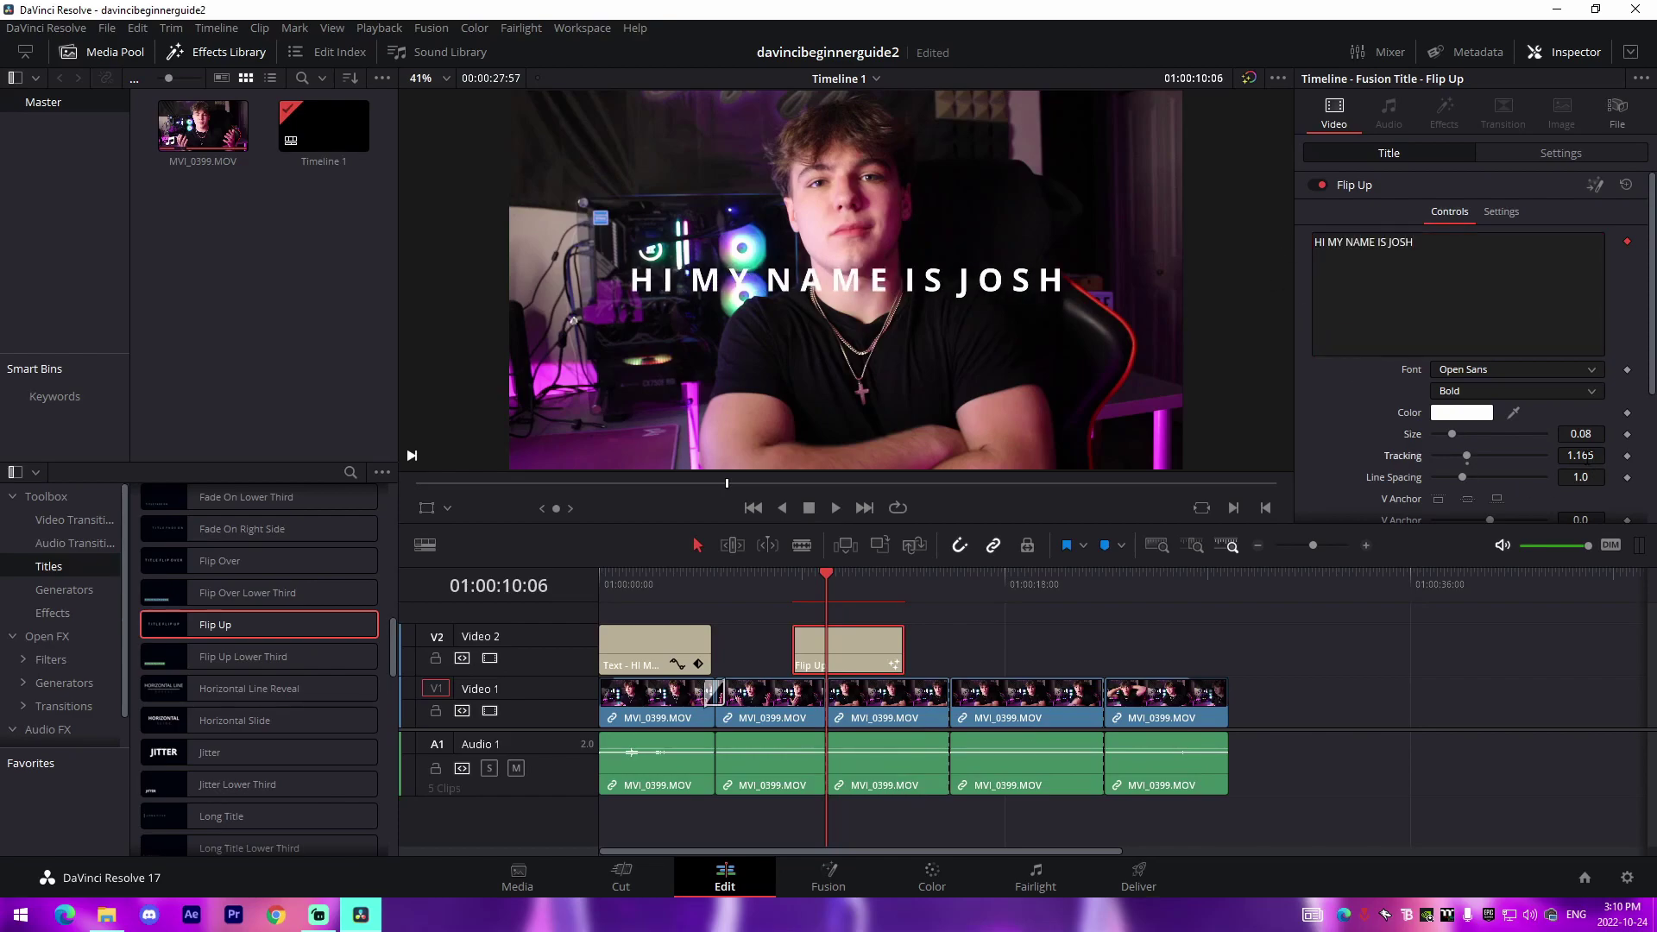
Step: Reduce the Flip Up title's tracking to 1.077 and play back its animation
{"action": "left_click_drag", "start_coordinate": [1587, 460], "coordinate": [1510, 460]}
{"action": "left_click", "coordinate": [1466, 710]}
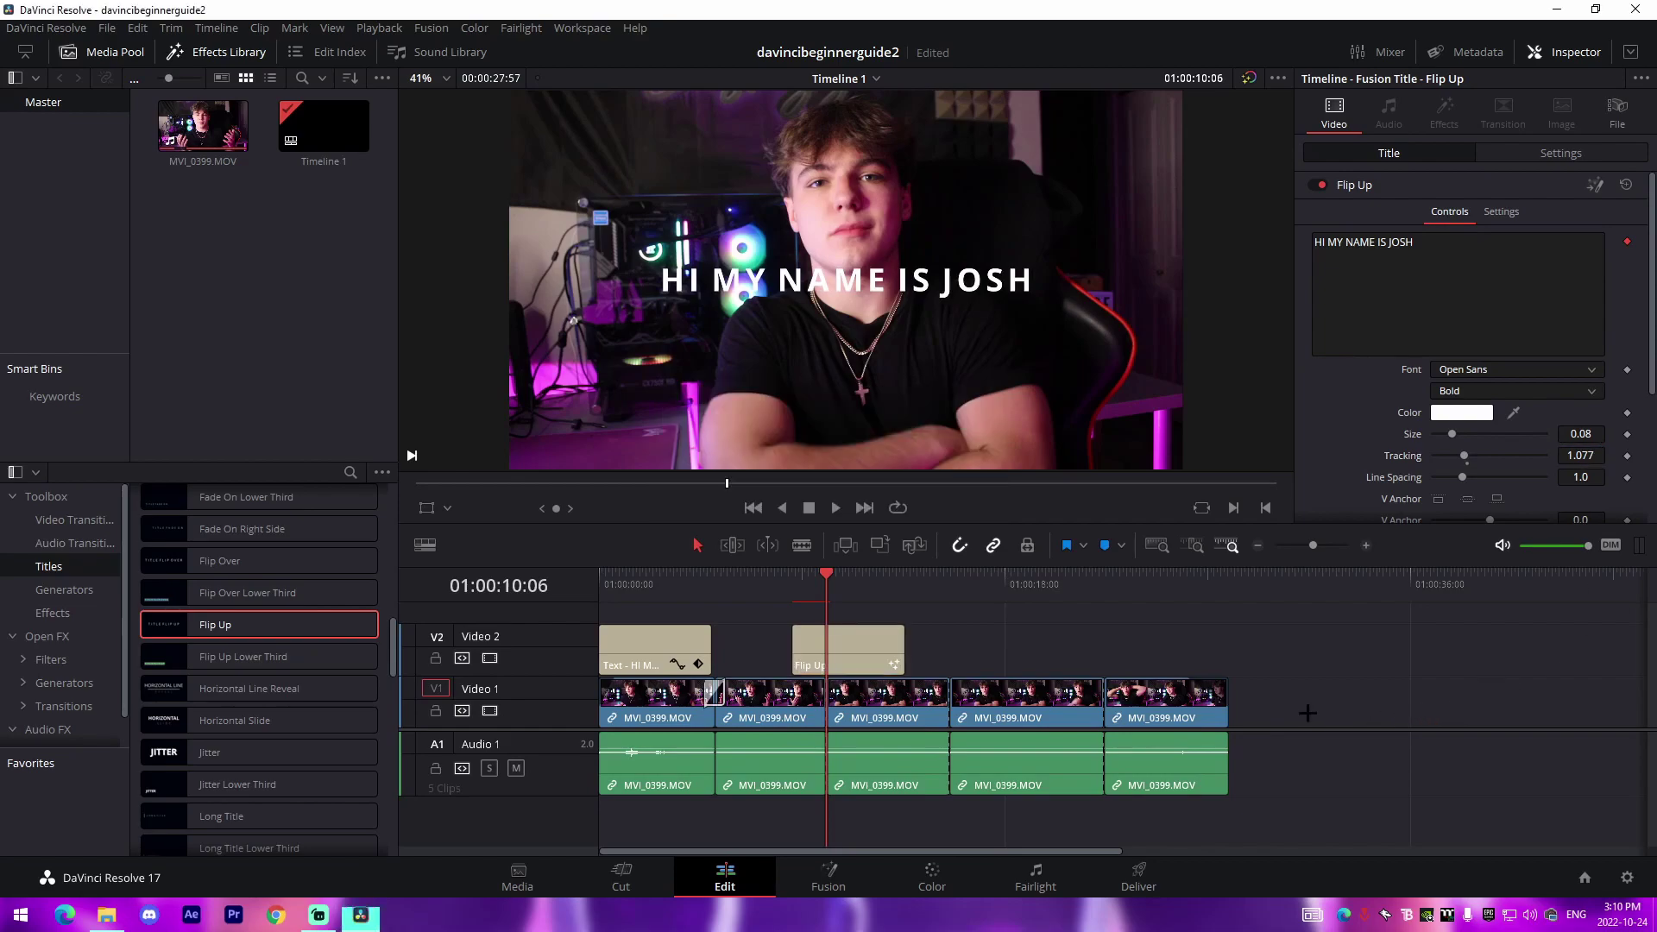
{"action": "scroll", "coordinate": [1357, 478], "scroll_direction": "down", "scroll_amount": 2}
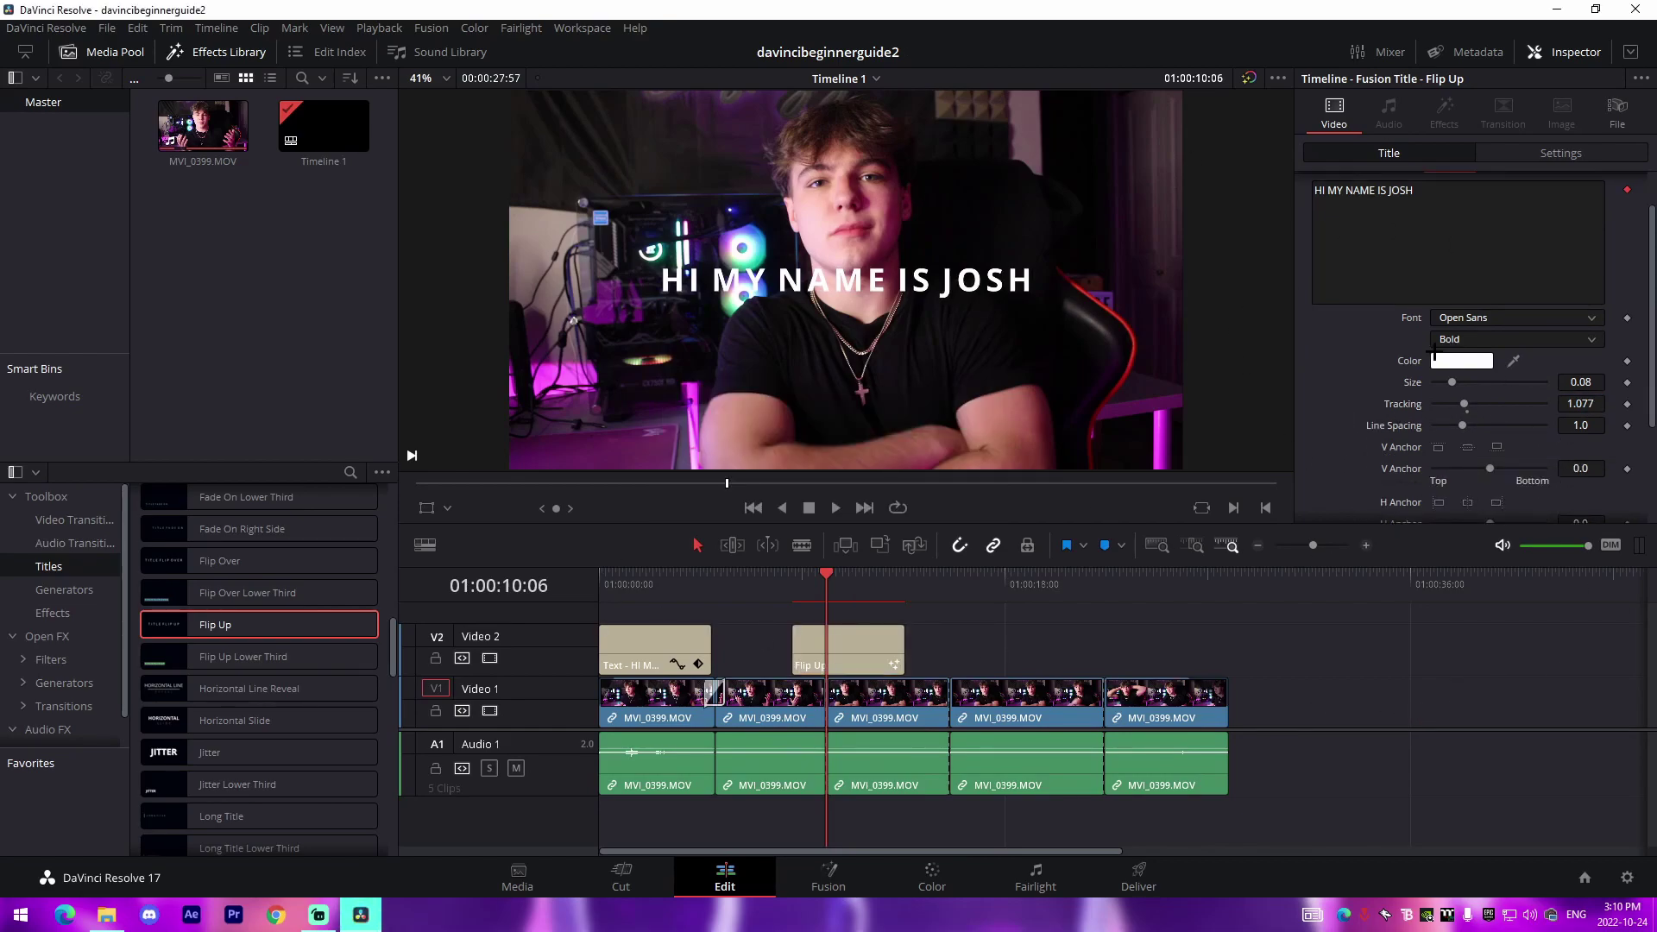
{"action": "scroll", "coordinate": [1347, 384], "scroll_direction": "up", "scroll_amount": 2}
{"action": "left_click", "coordinate": [791, 584]}
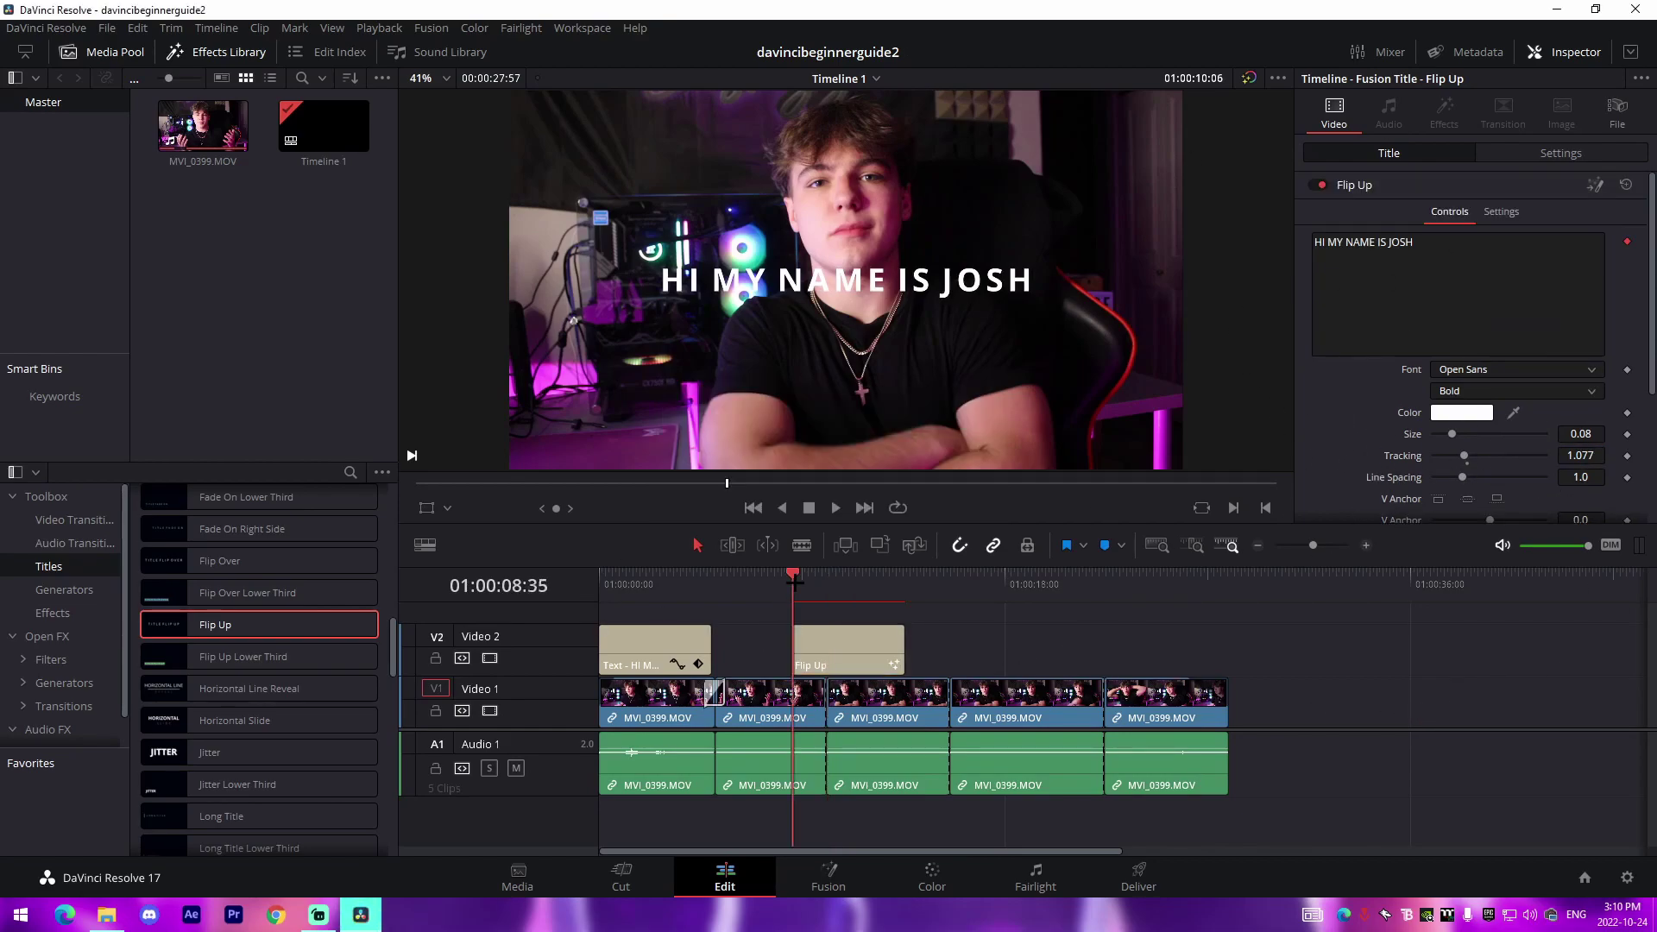
{"action": "key", "text": "space"}
{"action": "key", "text": "space"}
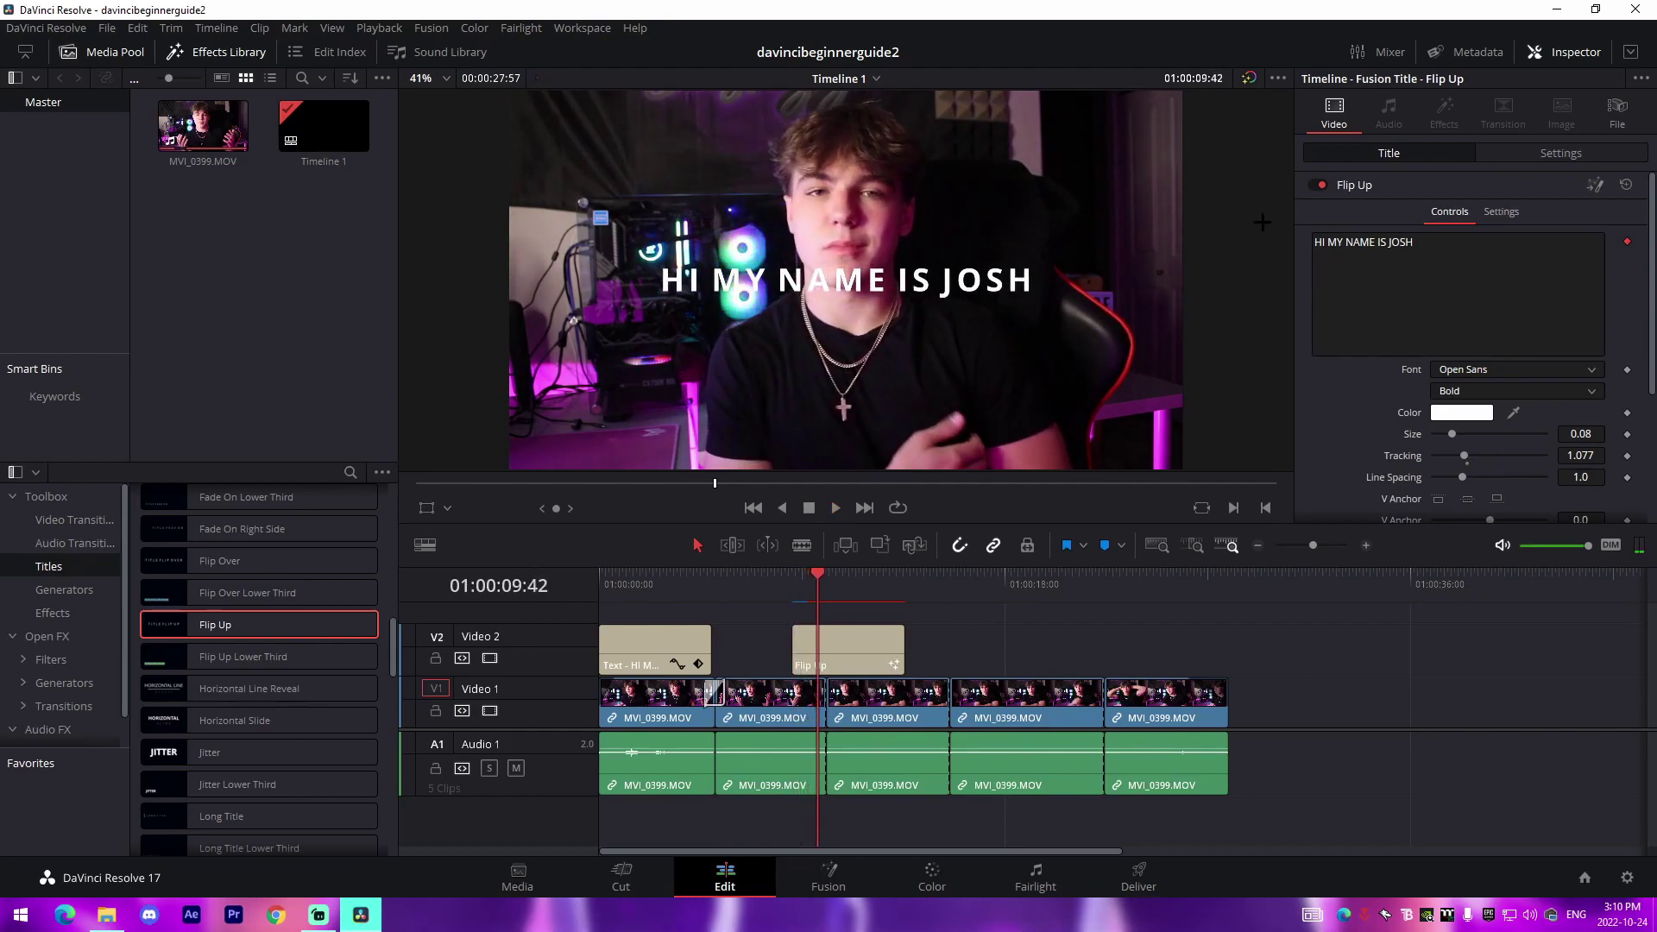
Step: Browse the Fusion Titles, try placing Digital Glitch on Video 2, and delete the Flip Up title
{"action": "scroll", "coordinate": [276, 734], "scroll_direction": "down", "scroll_amount": 10}
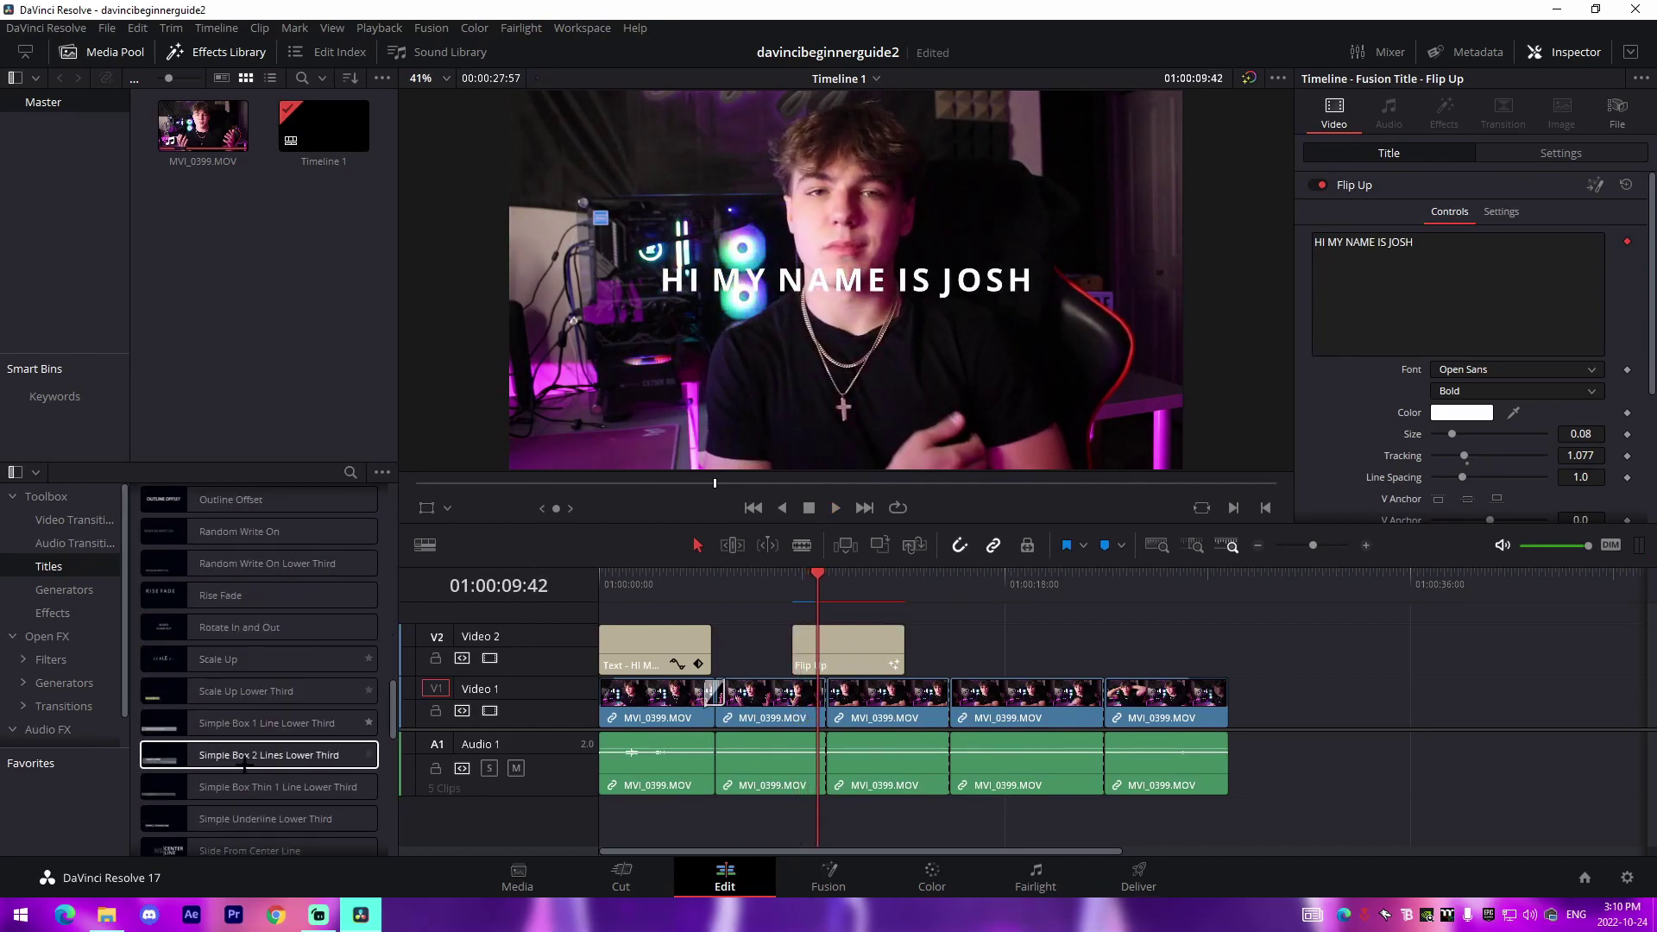
{"action": "scroll", "coordinate": [288, 752], "scroll_direction": "up", "scroll_amount": 8}
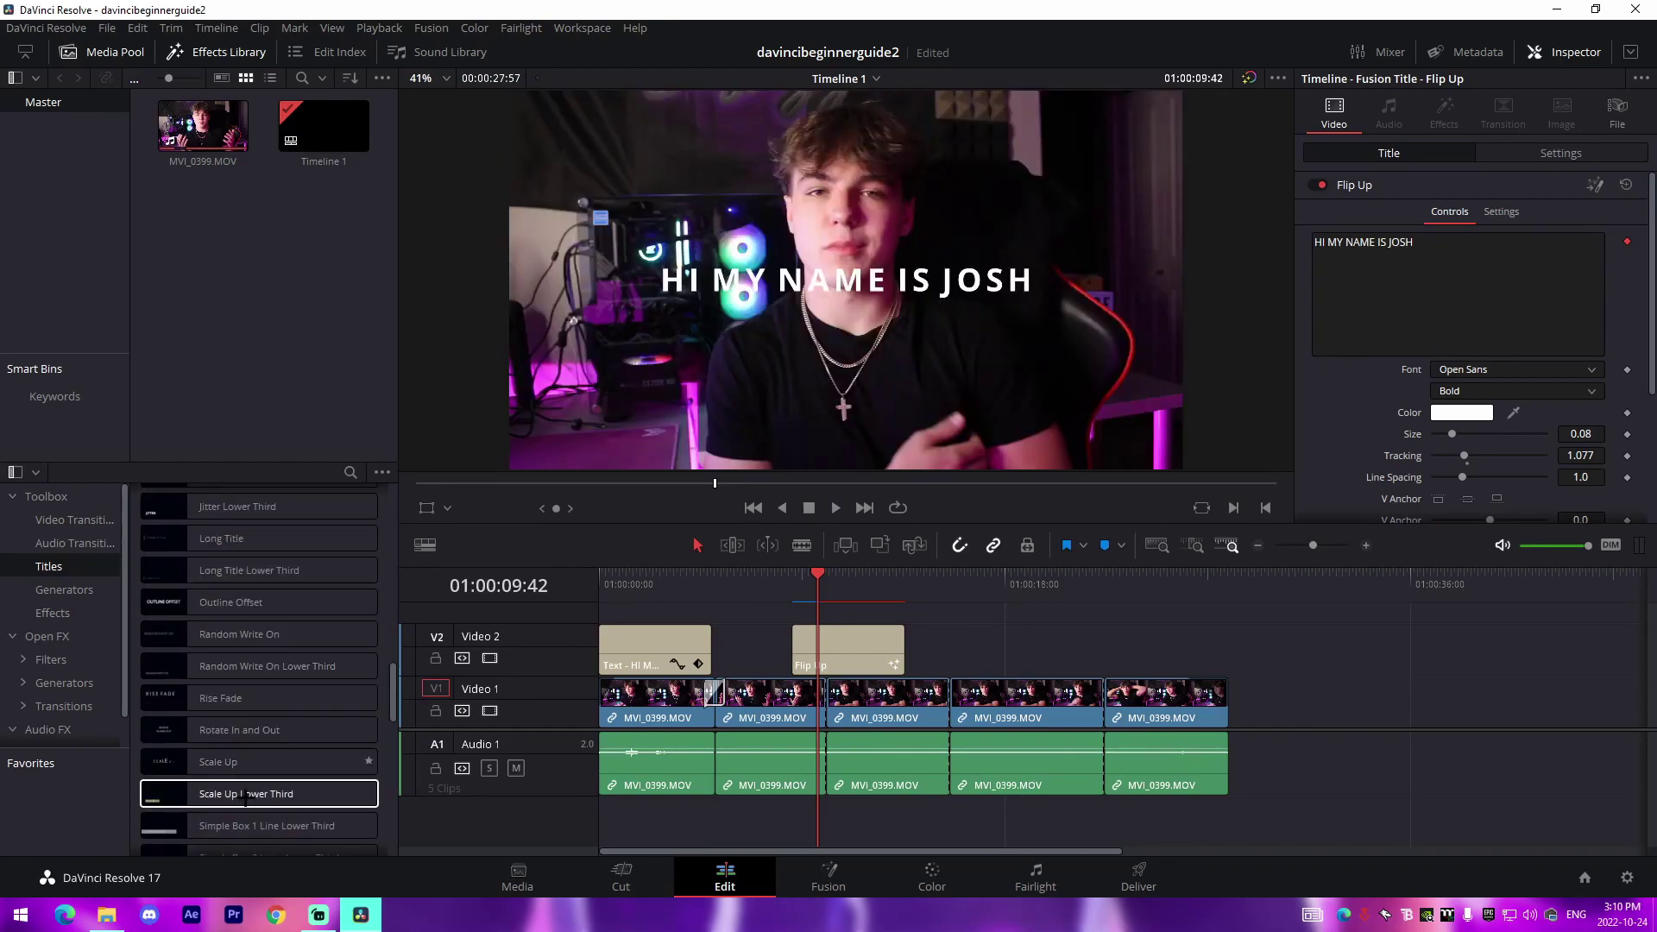
{"action": "scroll", "coordinate": [292, 742], "scroll_direction": "up", "scroll_amount": 3}
{"action": "scroll", "coordinate": [276, 742], "scroll_direction": "up", "scroll_amount": 10}
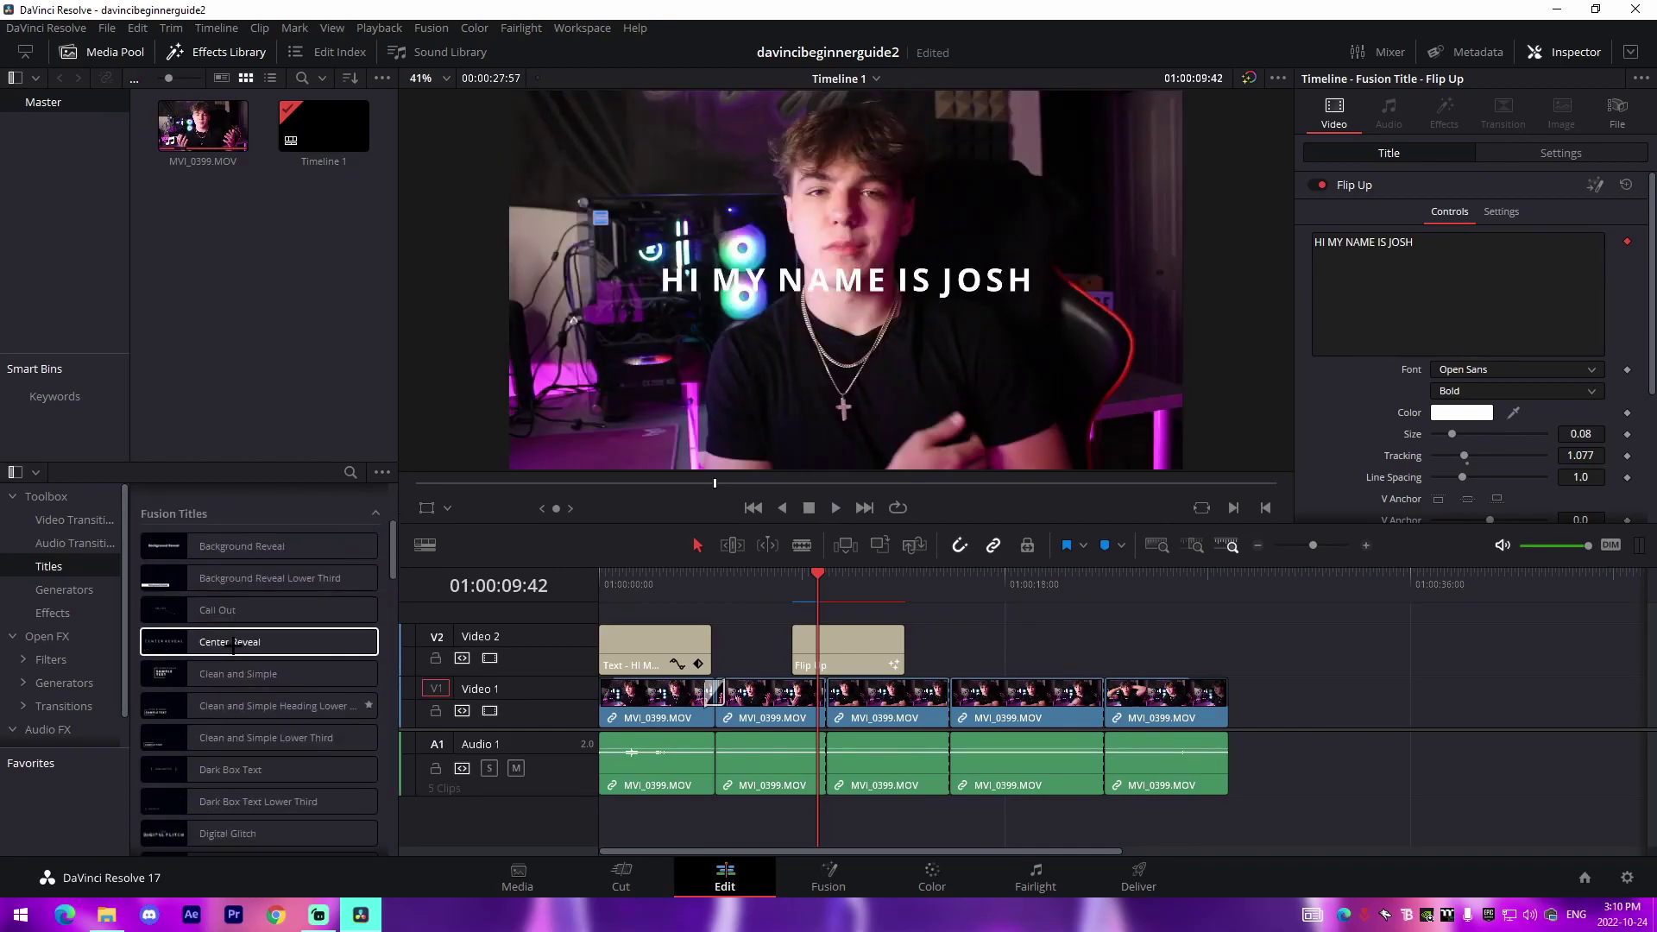
{"action": "scroll", "coordinate": [233, 751], "scroll_direction": "down", "scroll_amount": 5}
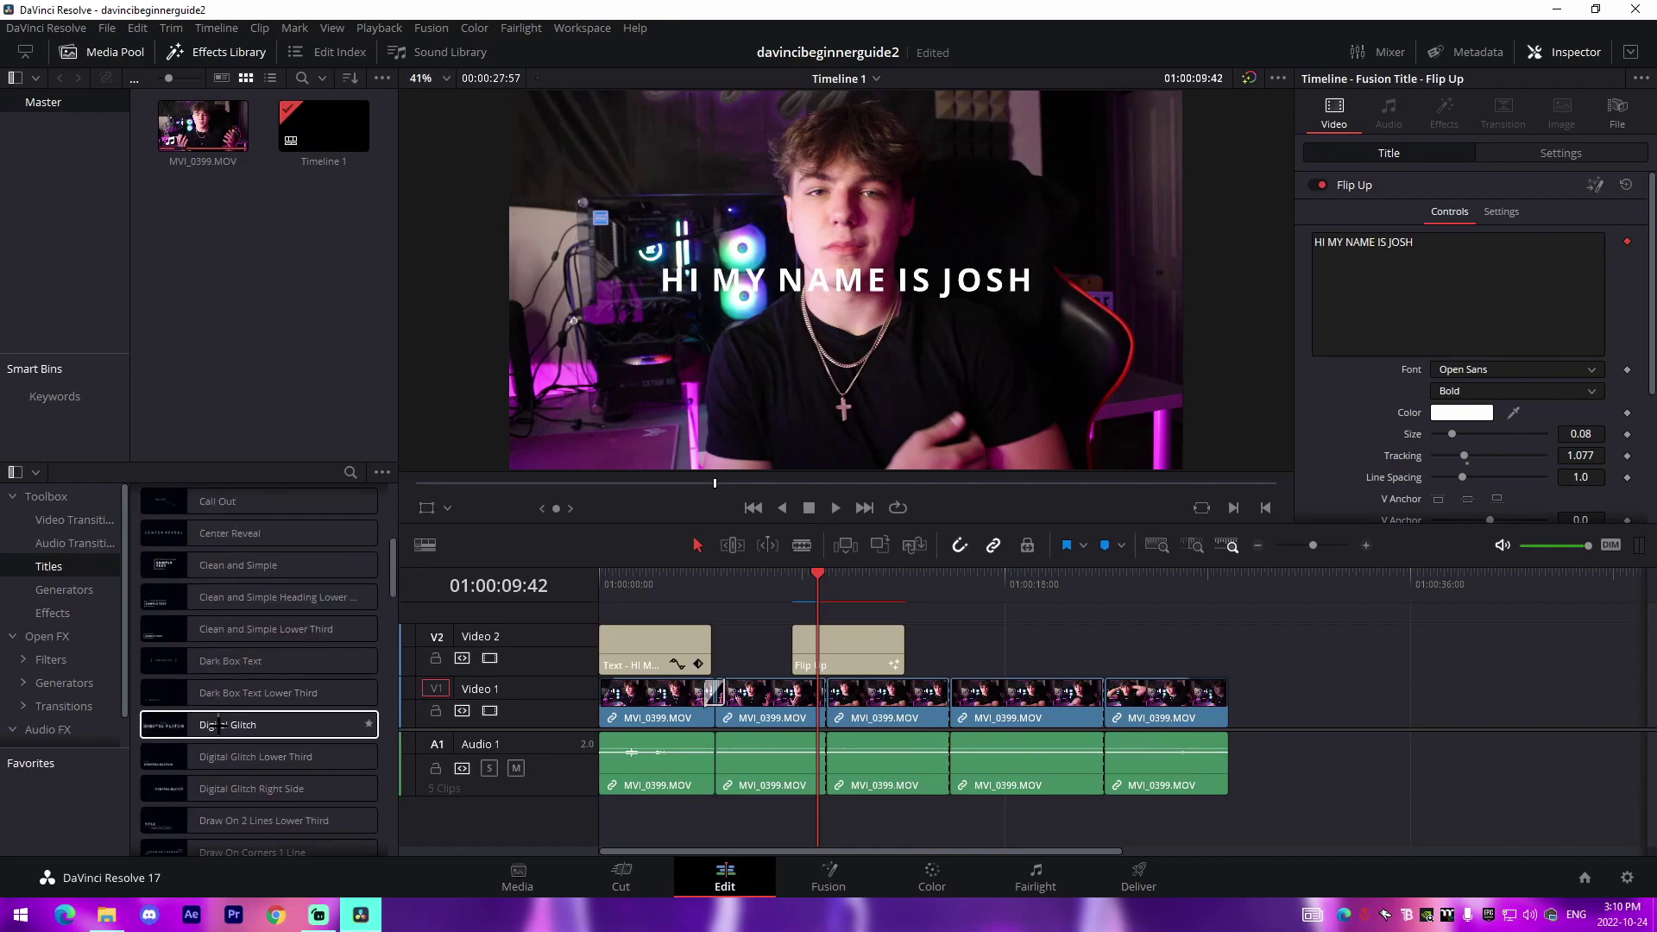
{"action": "left_click_drag", "start_coordinate": [217, 724], "coordinate": [952, 620]}
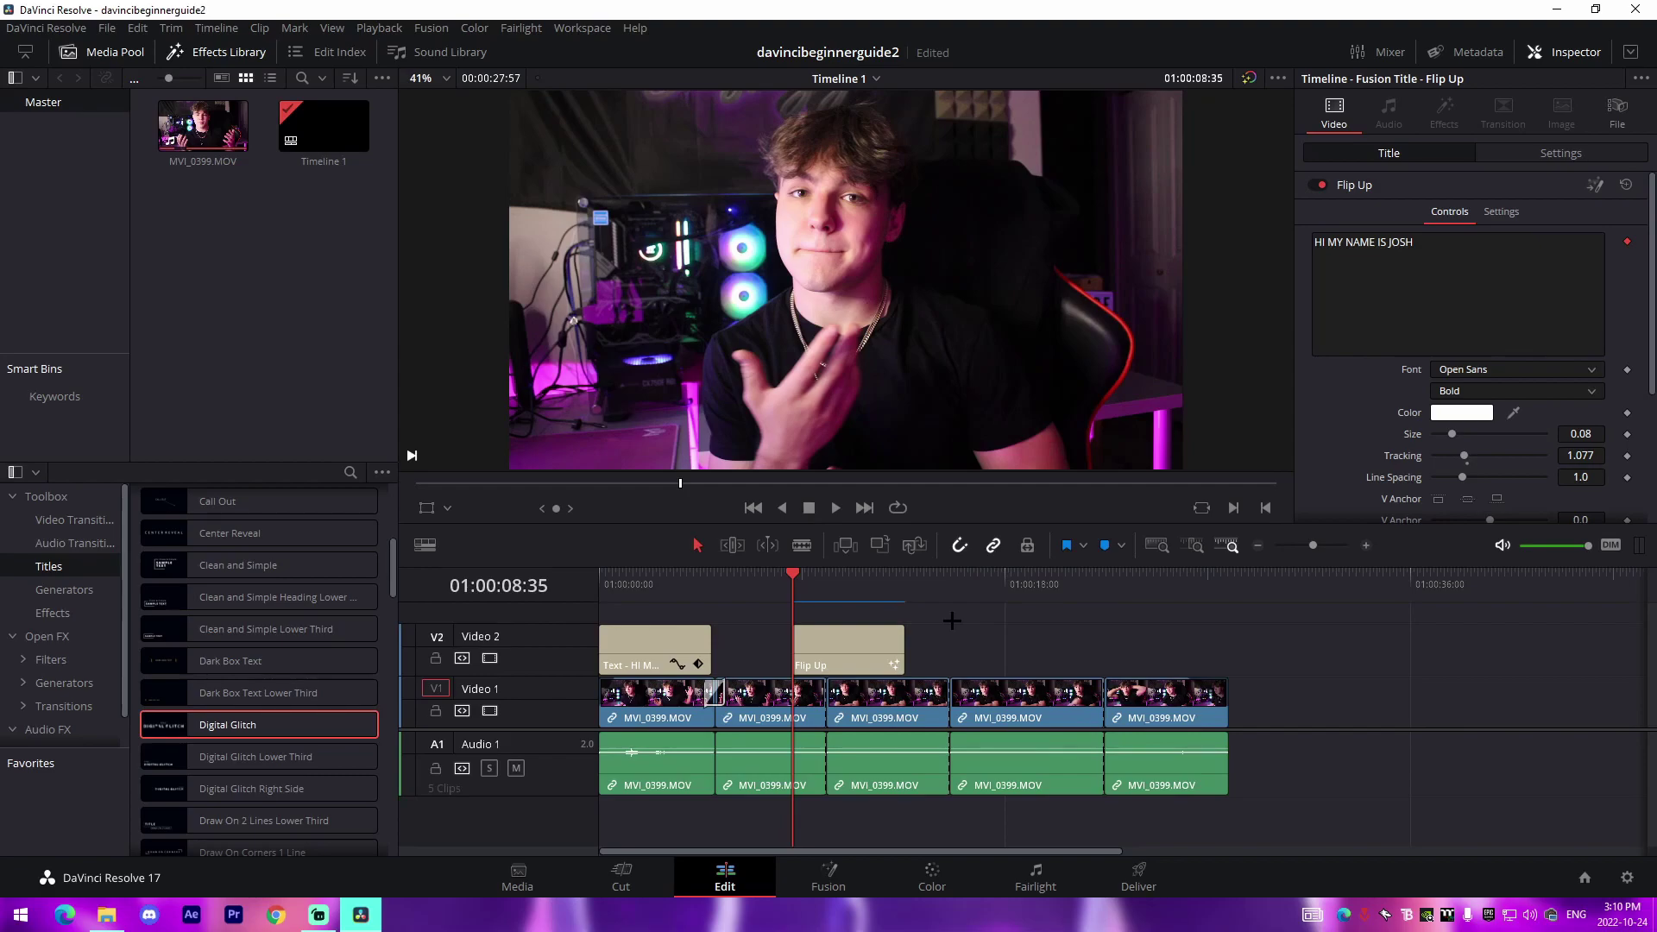
{"action": "key", "text": "Delete"}
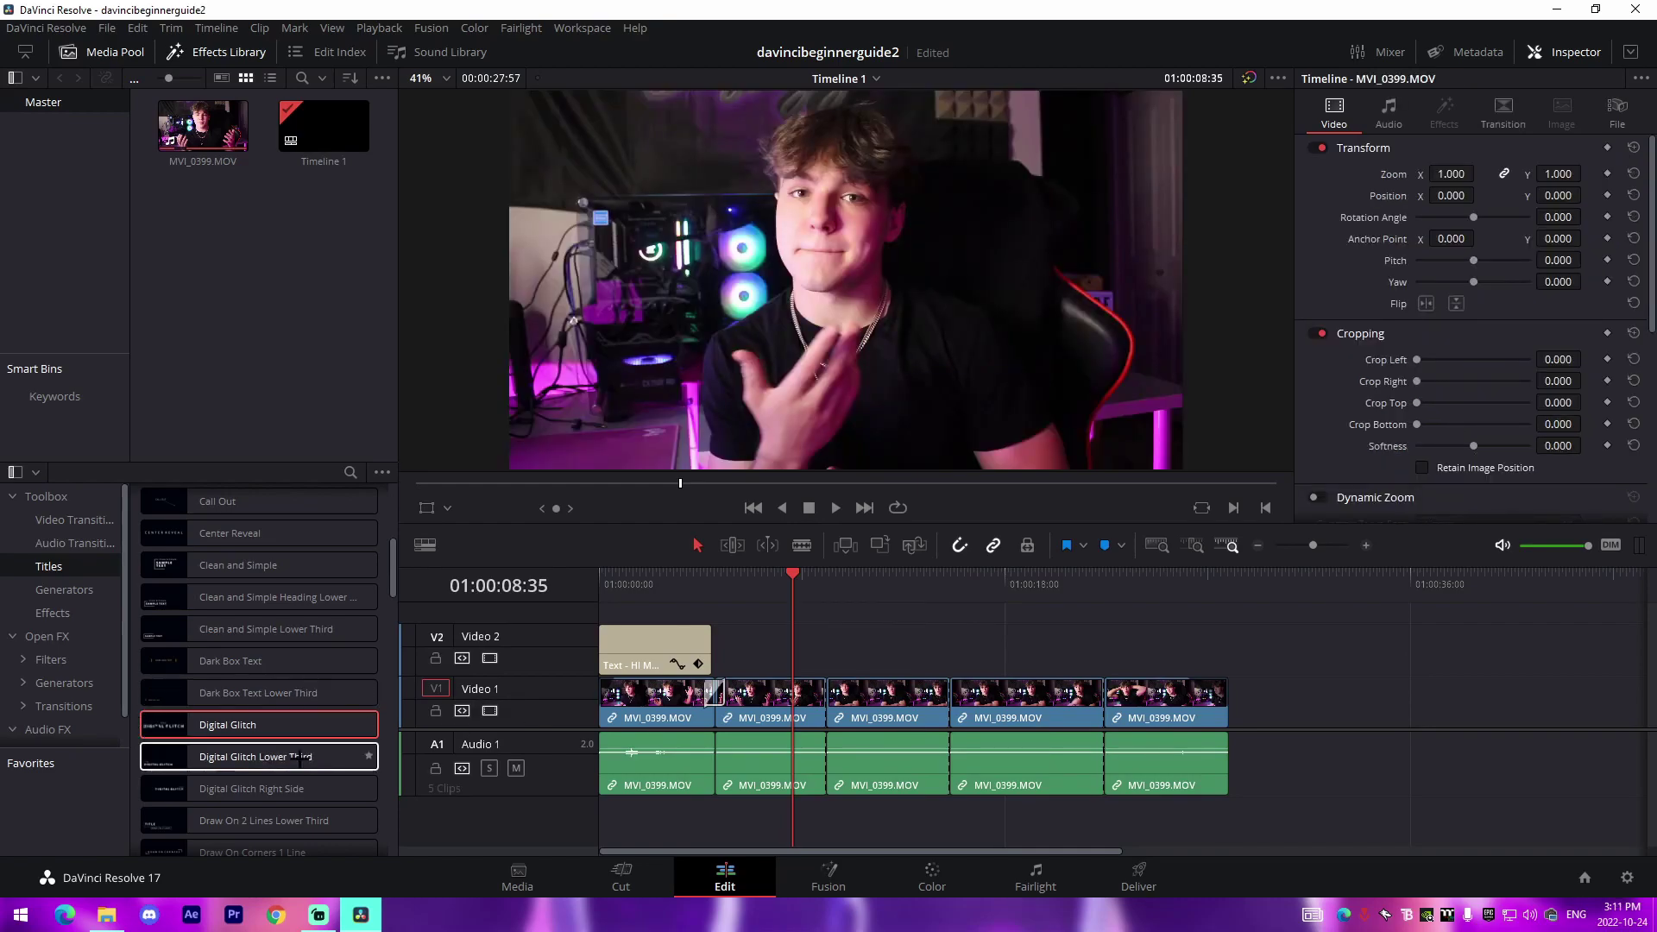
Step: Switch to File Explorer and add the "falling out" beat MP3 from Music's Background Music folder to a new audio track at the timeline's start
{"action": "left_click", "coordinate": [106, 915]}
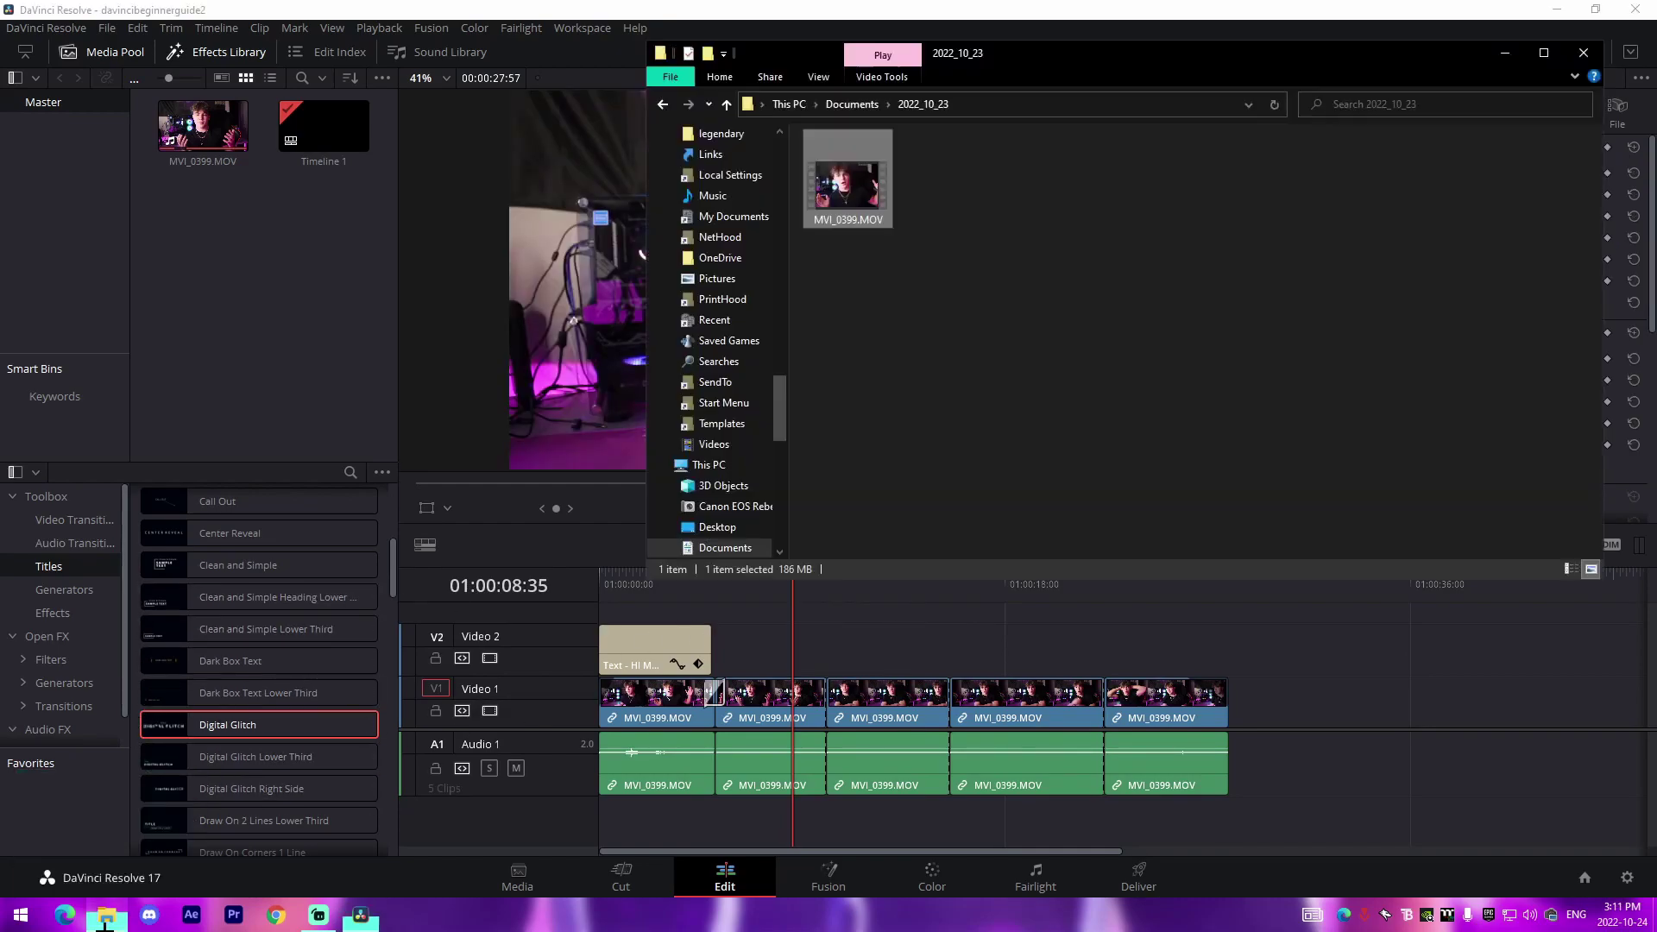
{"action": "scroll", "coordinate": [734, 345], "scroll_direction": "up", "scroll_amount": 1}
{"action": "scroll", "coordinate": [745, 354], "scroll_direction": "up", "scroll_amount": 10}
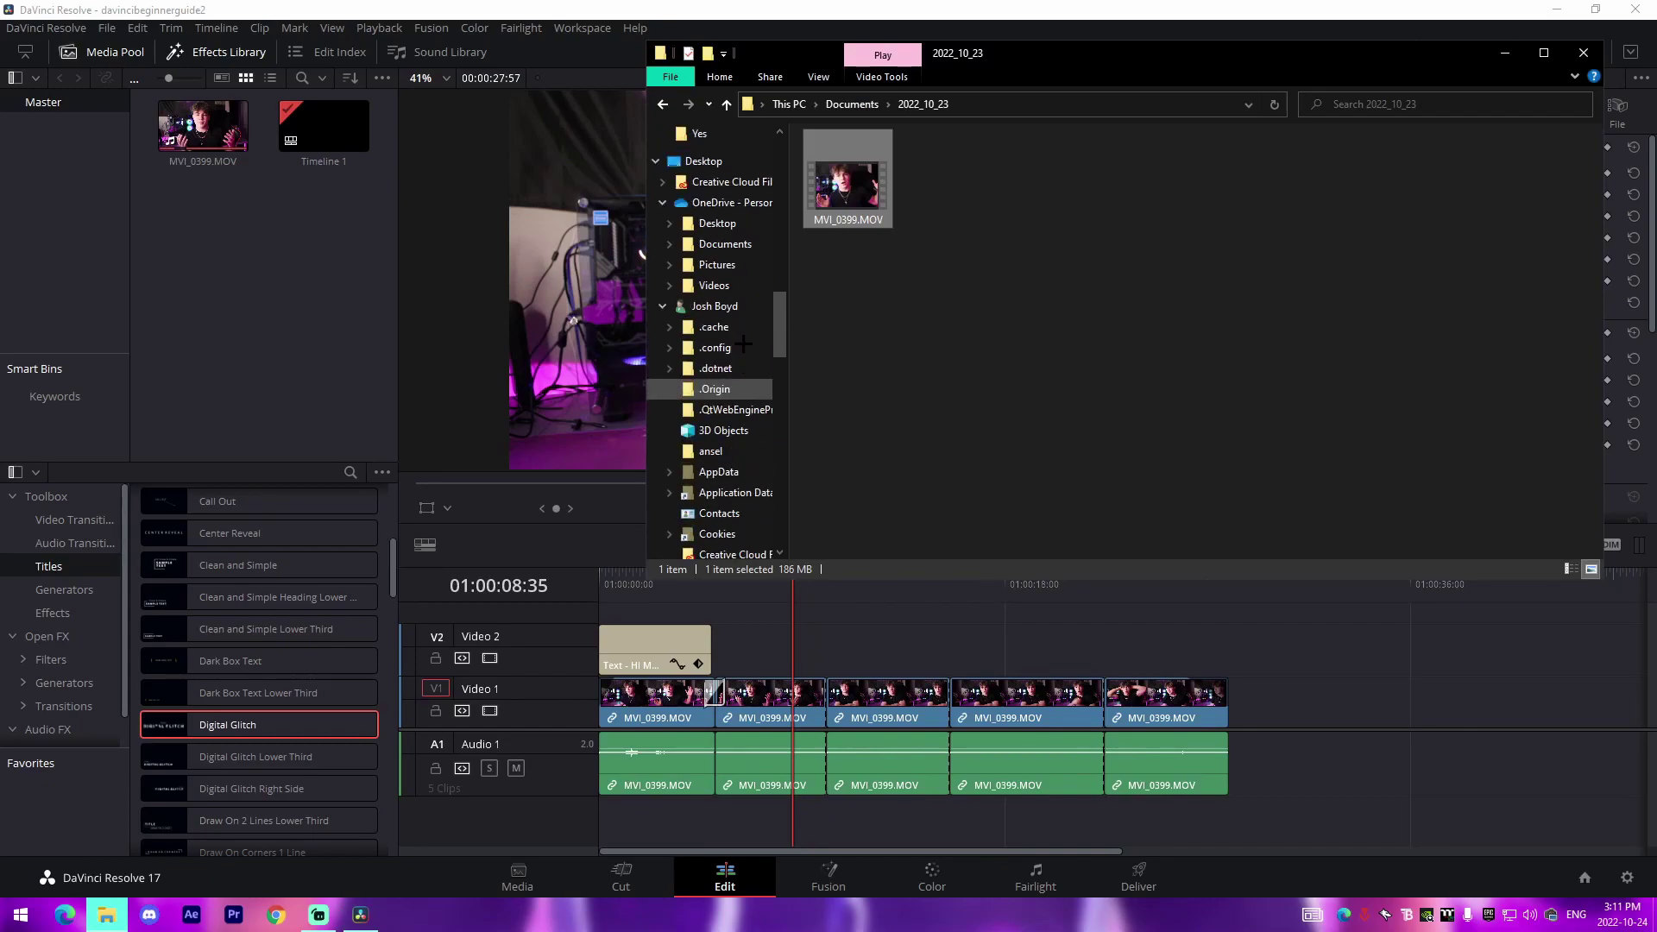
{"action": "scroll", "coordinate": [734, 380], "scroll_direction": "up", "scroll_amount": 2}
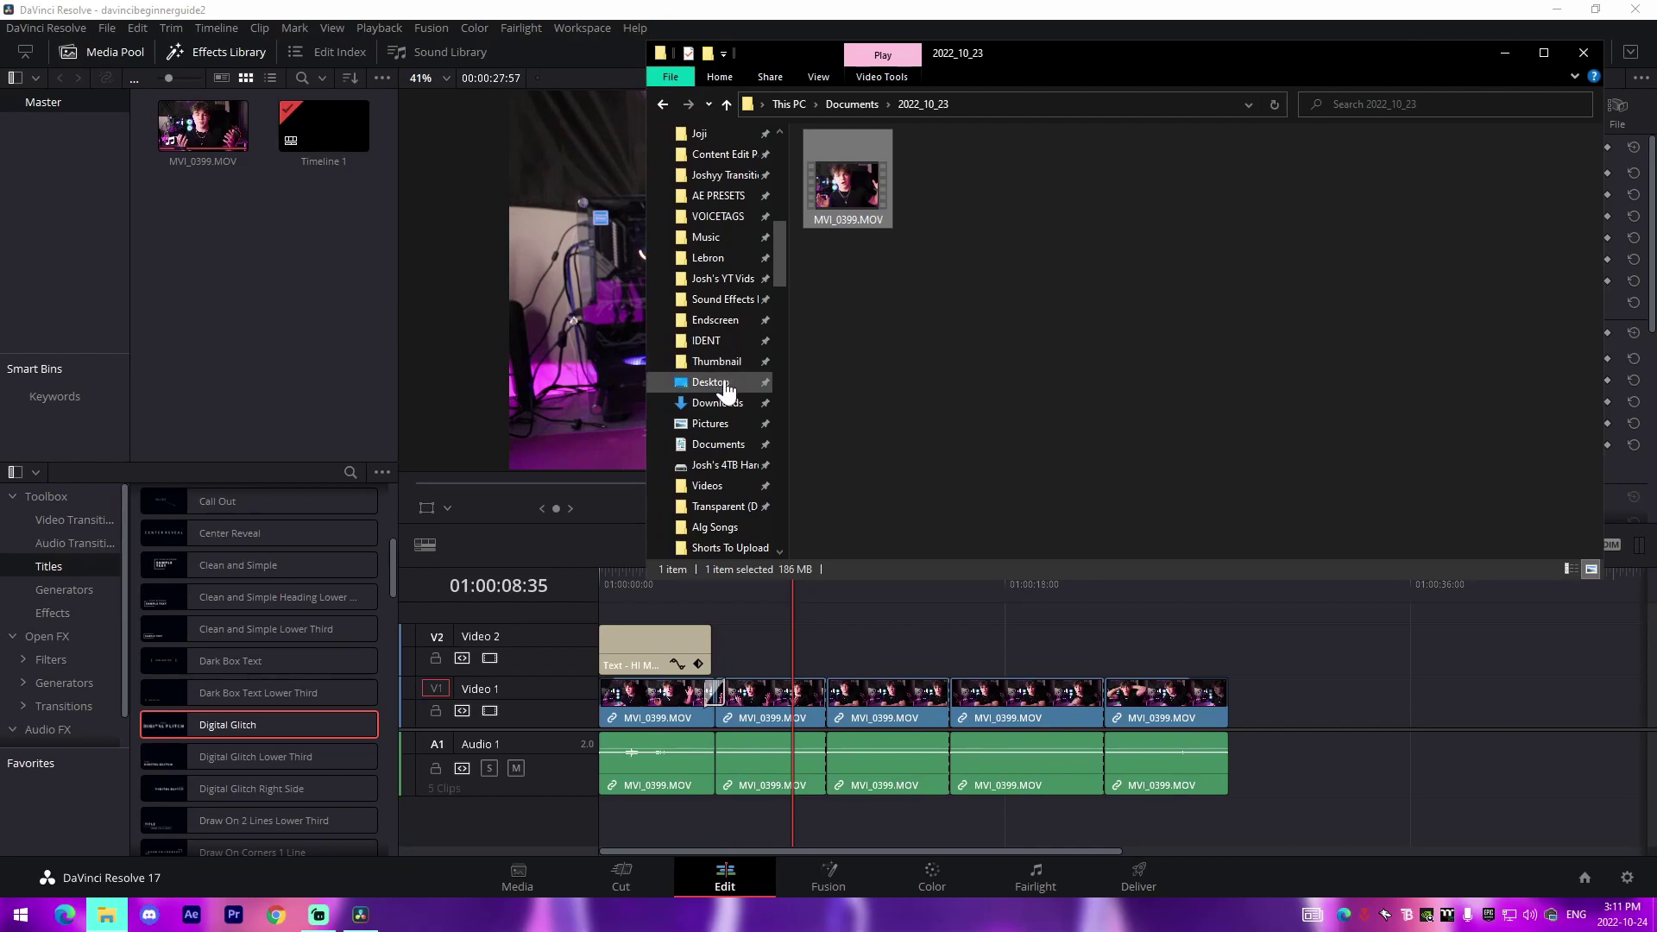
{"action": "left_click", "coordinate": [716, 238]}
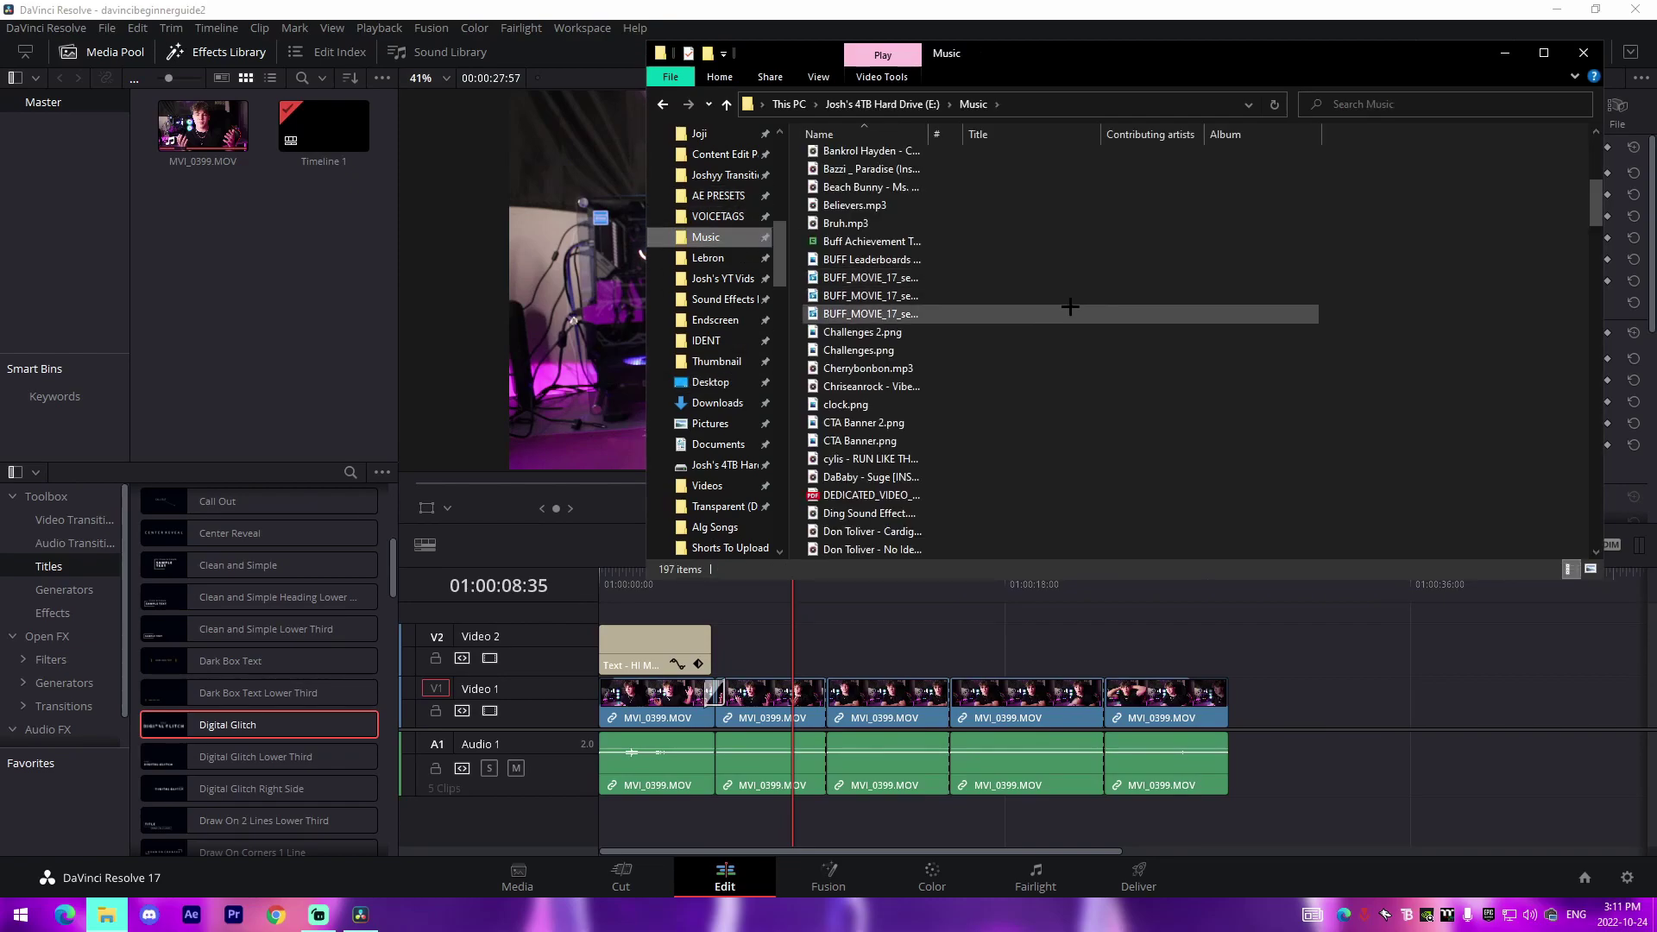
{"action": "scroll", "coordinate": [957, 309], "scroll_direction": "up", "scroll_amount": 7}
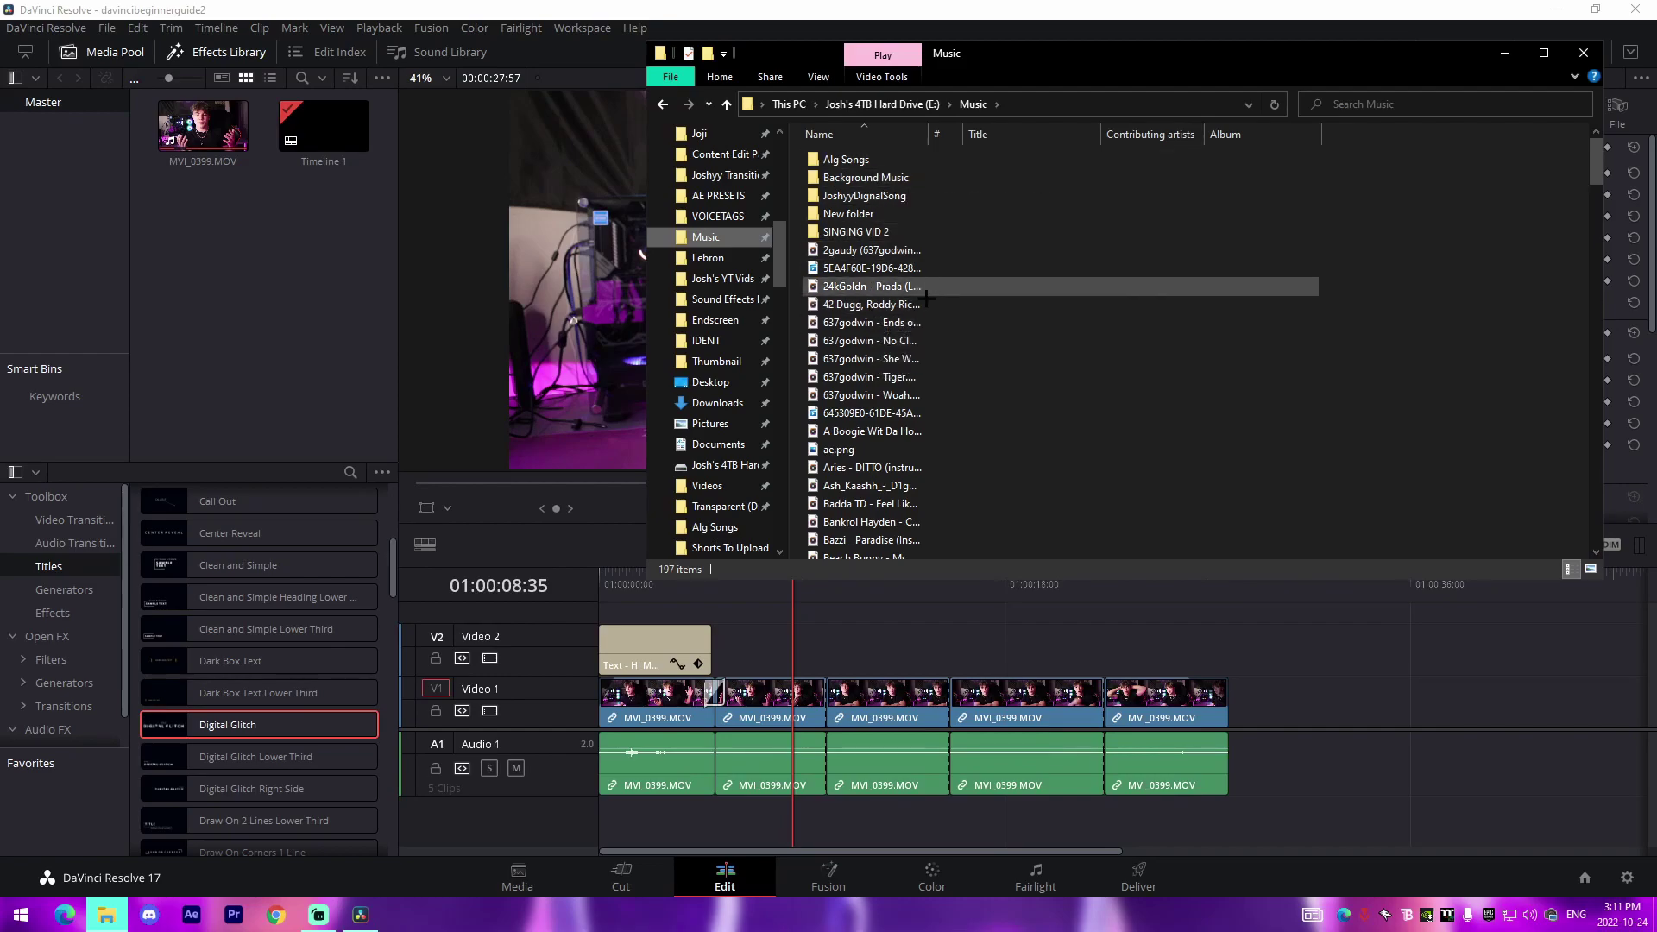
{"action": "double_click", "coordinate": [865, 176]}
{"action": "left_click_drag", "start_coordinate": [863, 250], "coordinate": [638, 820]}
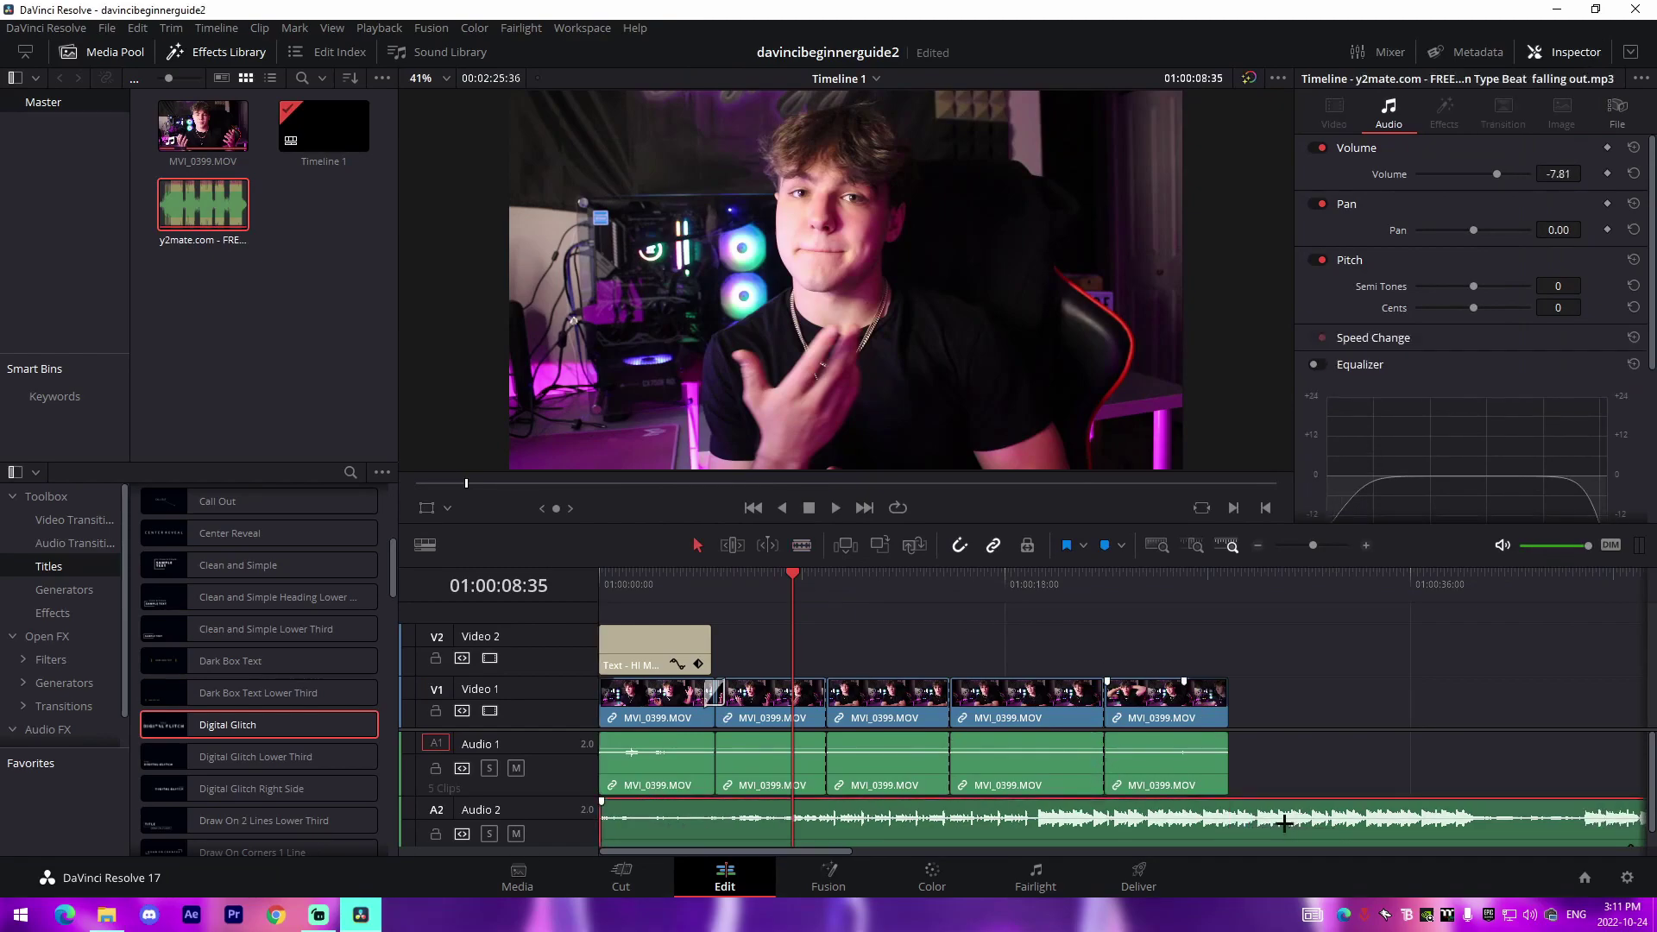
Step: Cut the music on Audio 2 where the footage ends, delete the remainder, and play back the mix
{"action": "key", "text": "b"}
{"action": "left_click", "coordinate": [1227, 824]}
{"action": "key", "text": "a"}
{"action": "key", "text": "BackSpace"}
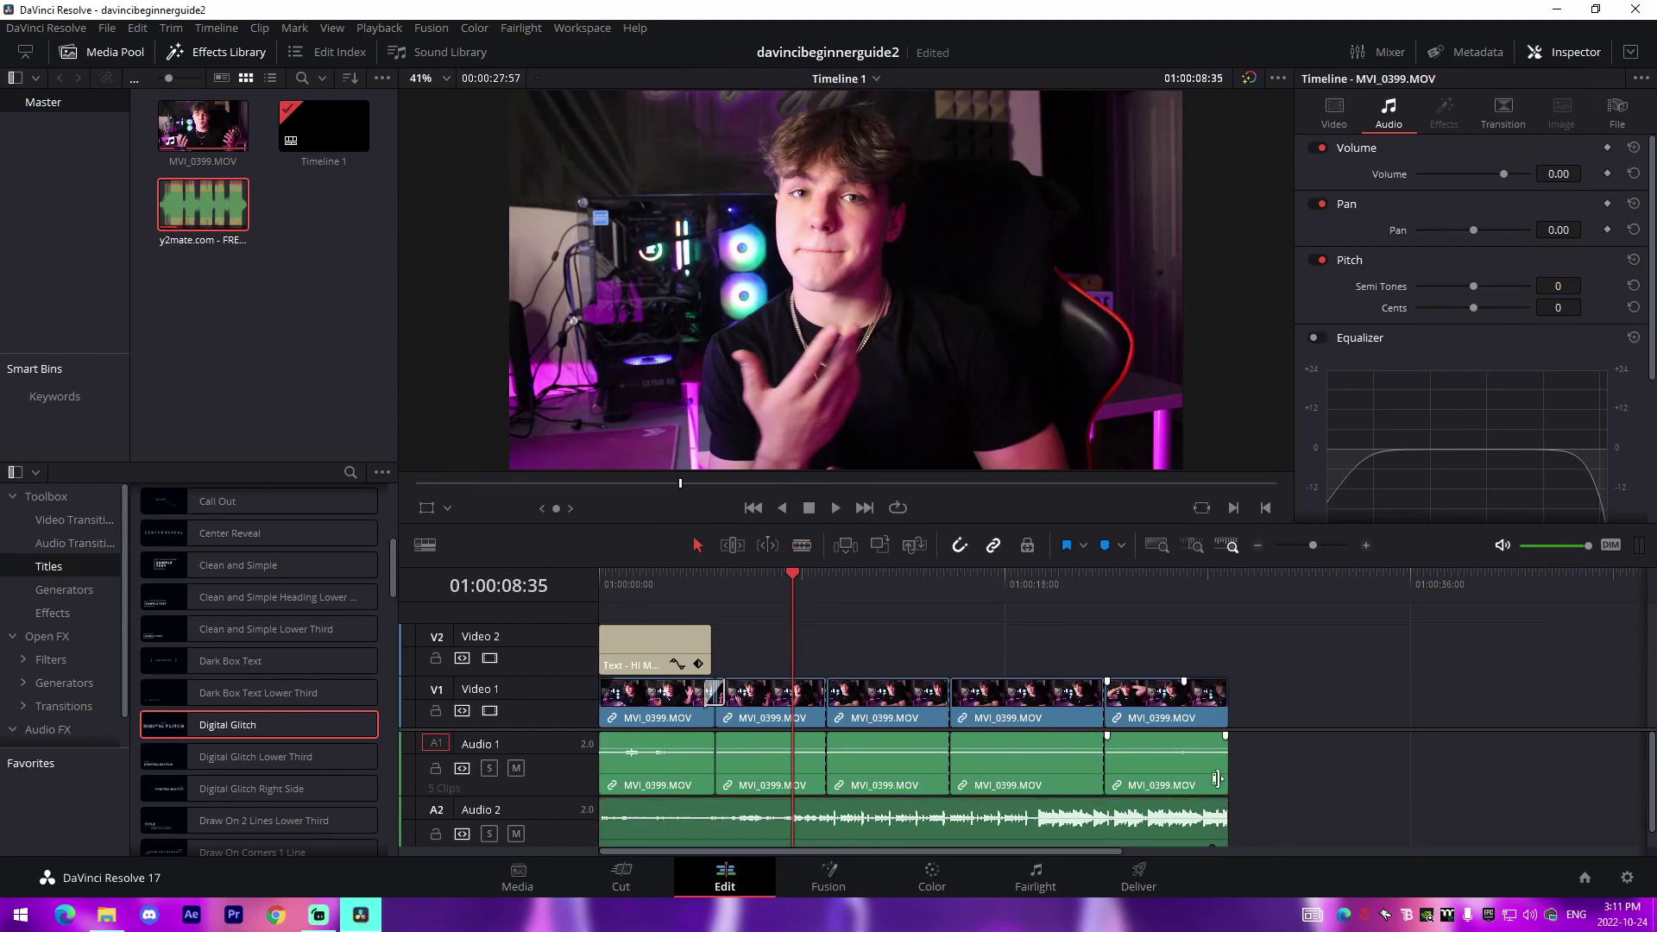
{"action": "scroll", "coordinate": [927, 761], "scroll_direction": "down", "scroll_amount": 1}
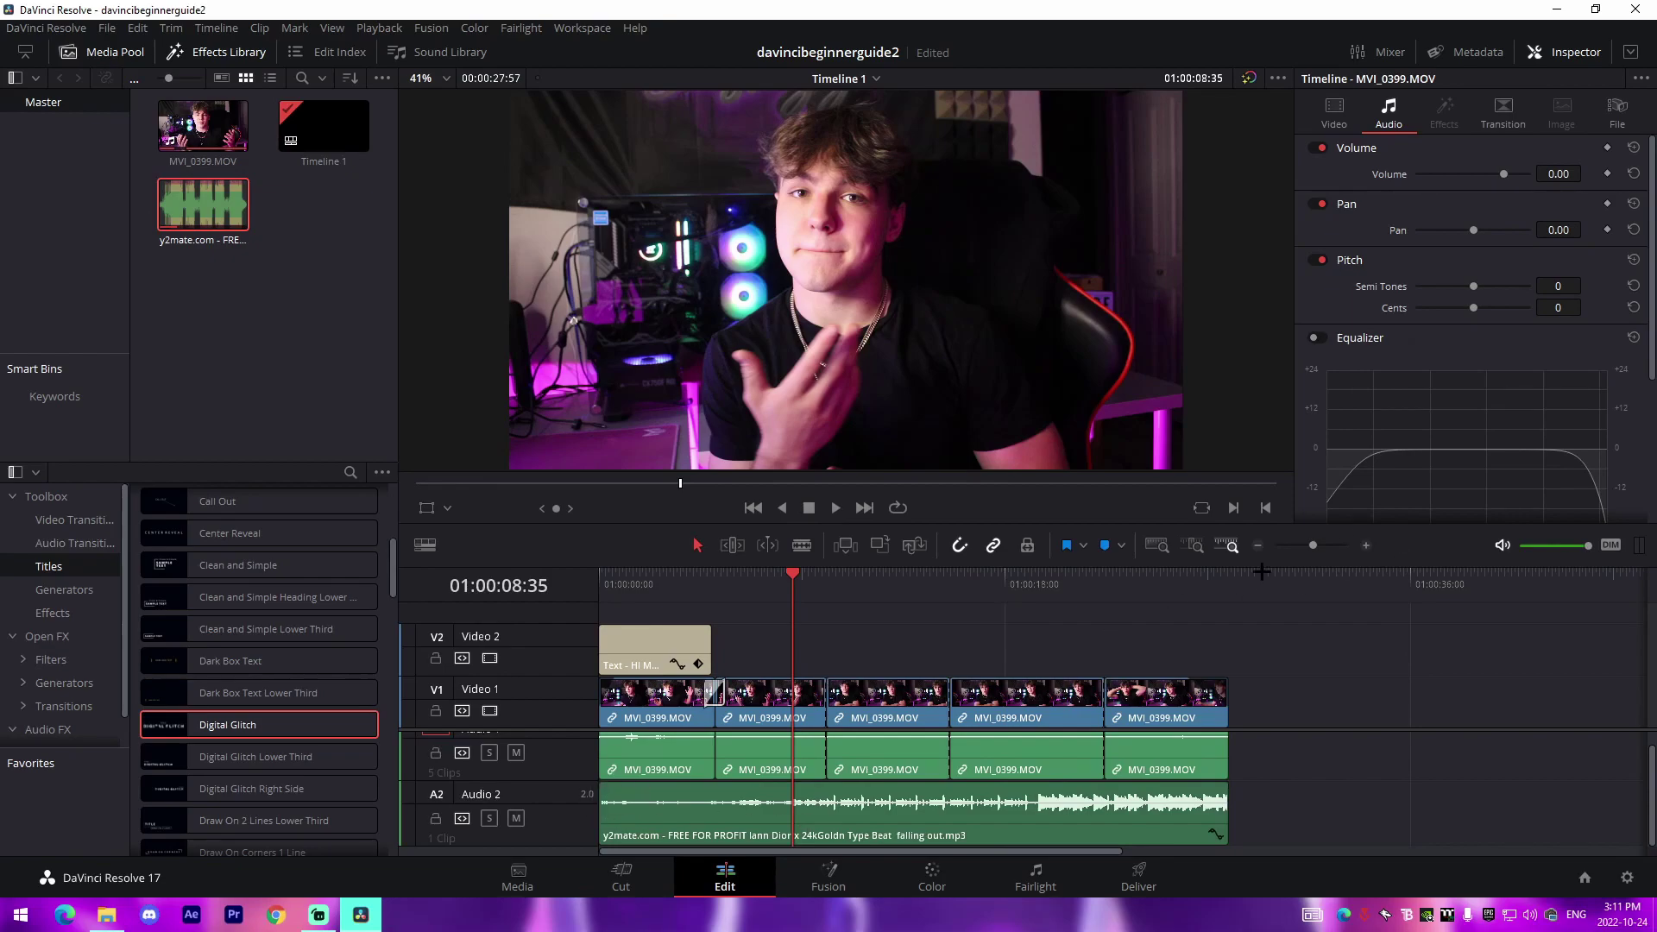
{"action": "left_click", "coordinate": [1055, 576]}
{"action": "key", "text": "space"}
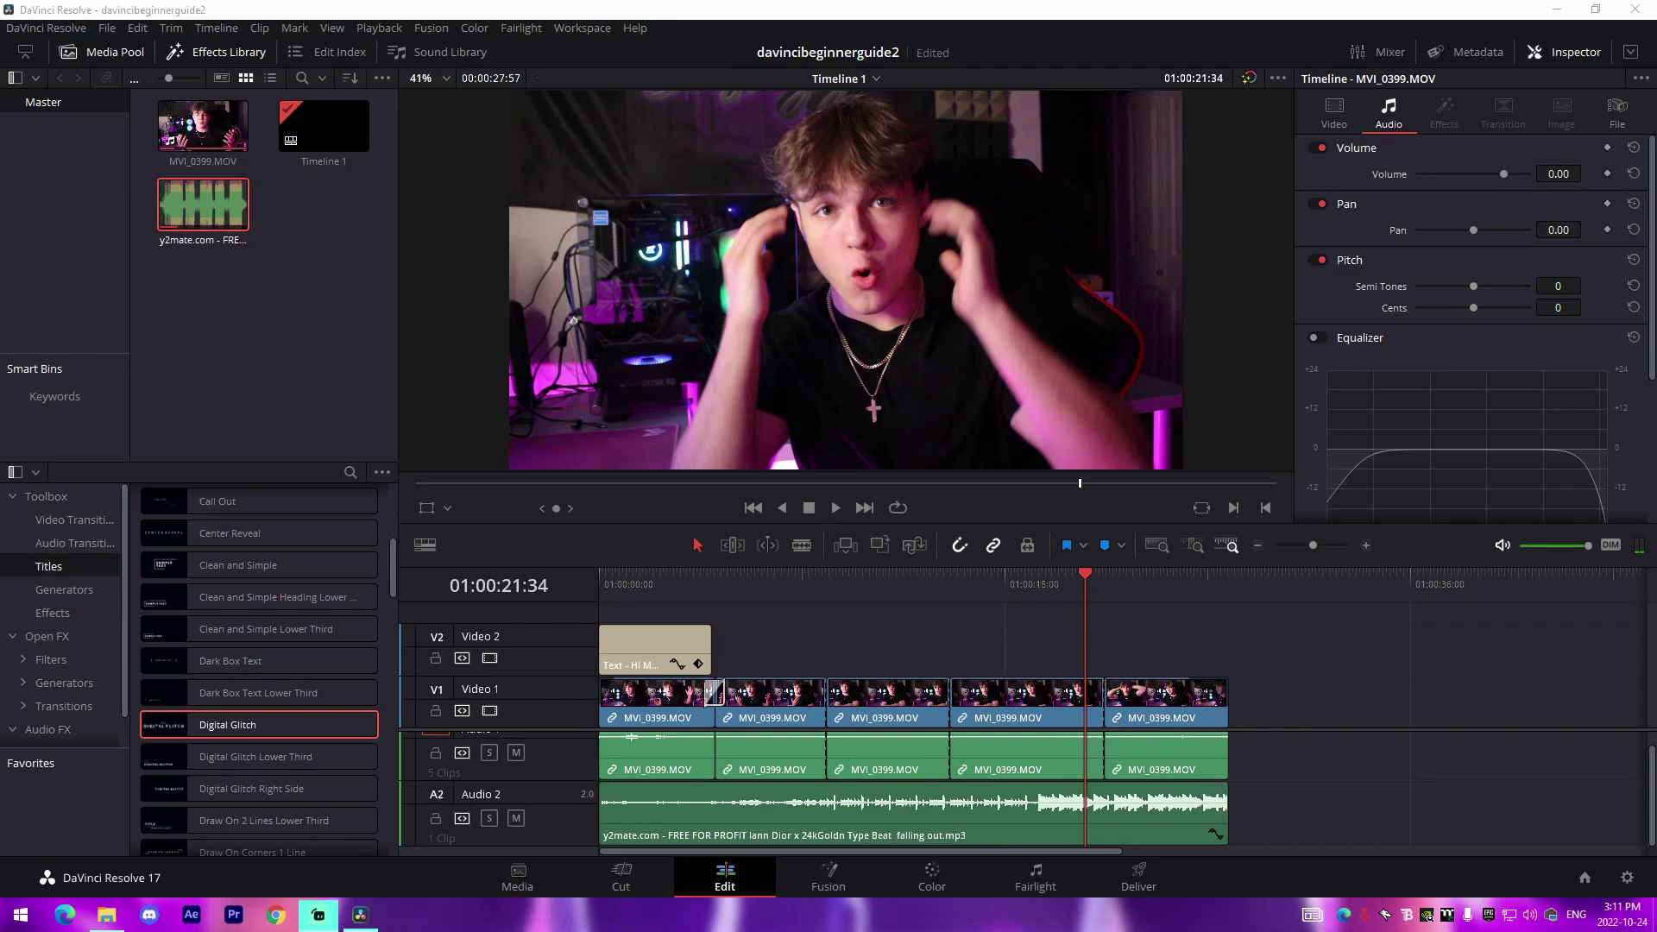
Step: Lower the volume of the background music clip on Audio 2
{"action": "left_click", "coordinate": [927, 784]}
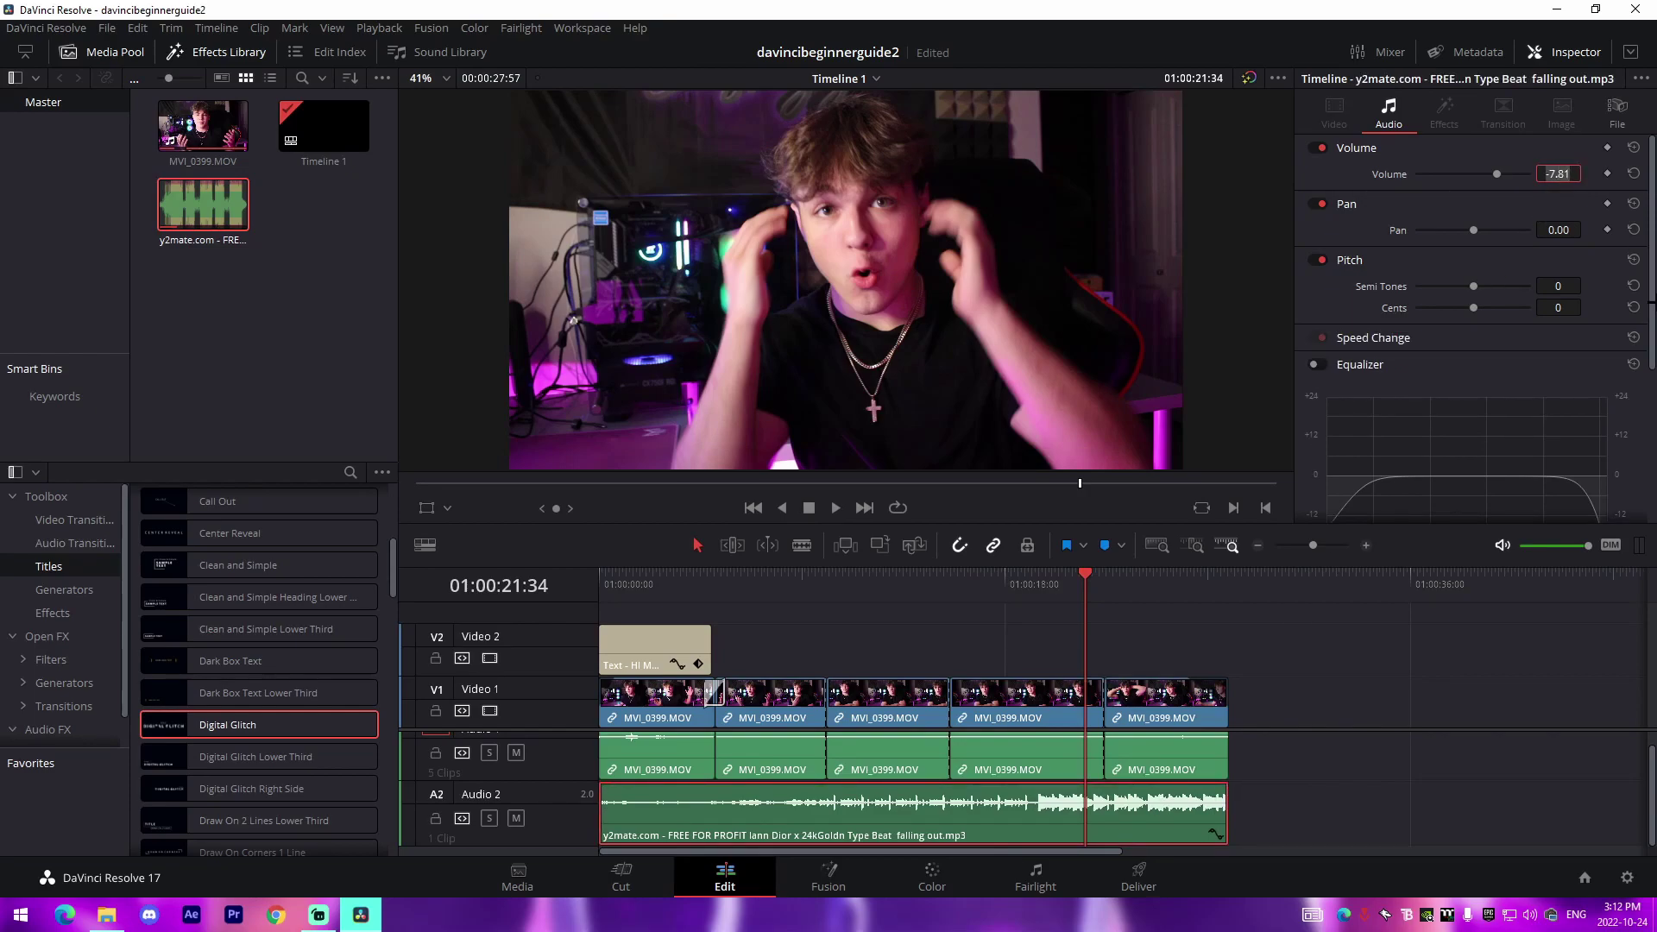
{"action": "left_click", "coordinate": [1356, 828]}
{"action": "left_click", "coordinate": [903, 810]}
{"action": "type", "text": "2"}
{"action": "key", "text": "Return"}
{"action": "left_click", "coordinate": [740, 654]}
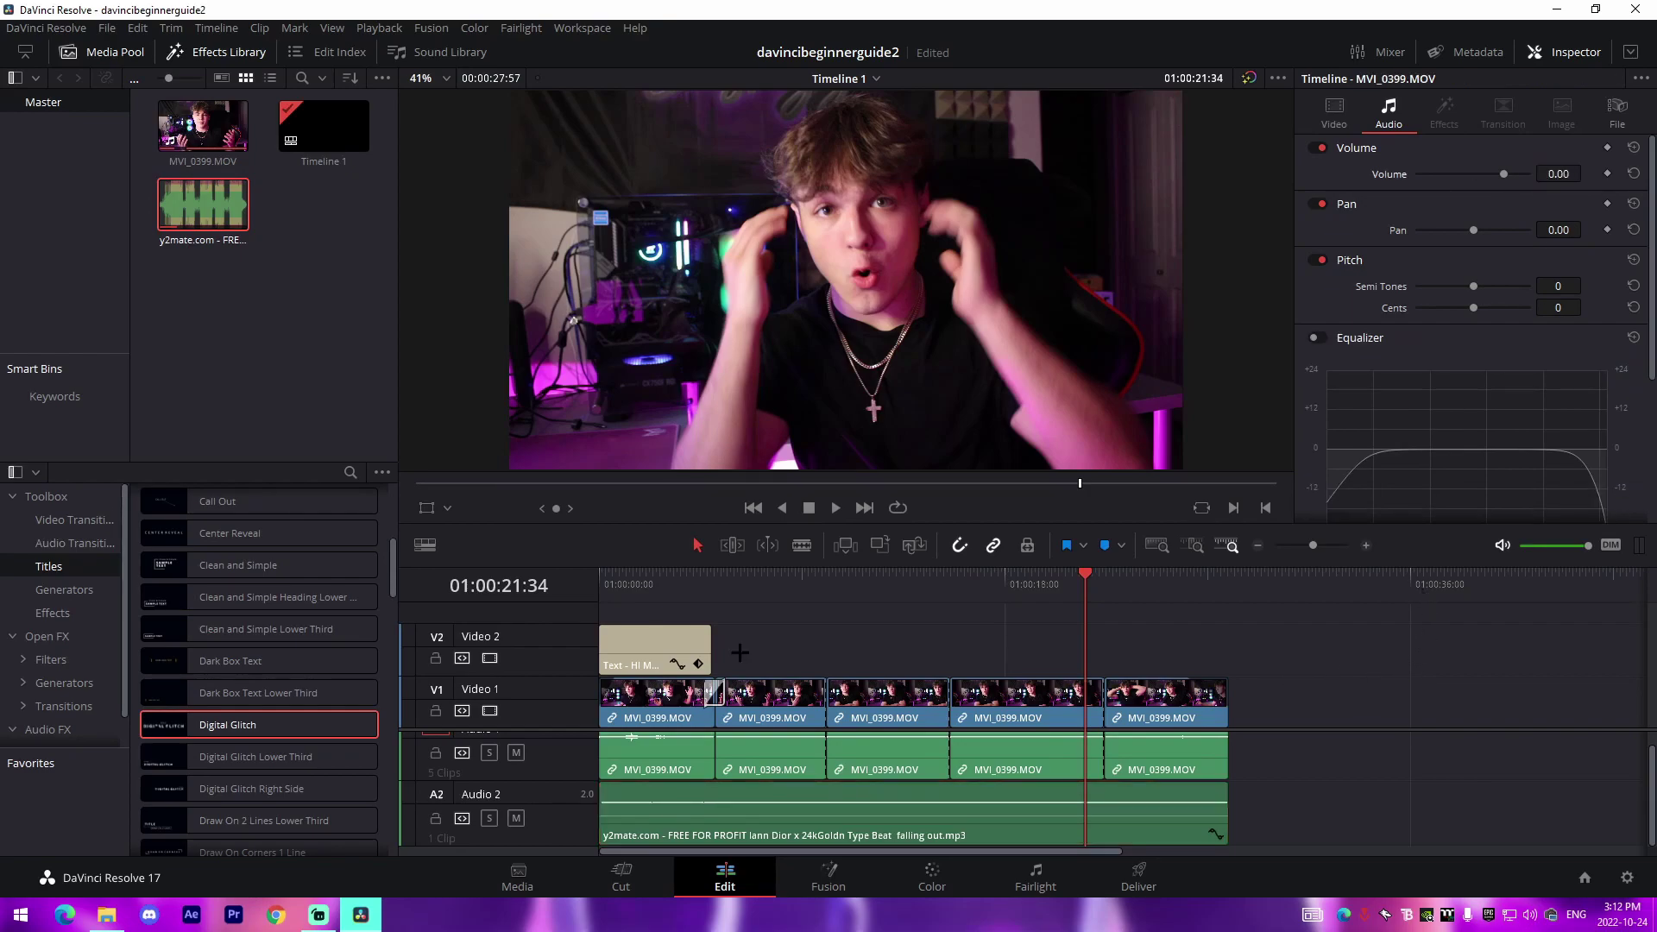
Step: Play back several parts of the timeline to check the music level against the voice
{"action": "left_click", "coordinate": [802, 598]}
{"action": "key", "text": "space"}
{"action": "left_click", "coordinate": [923, 597]}
{"action": "left_click", "coordinate": [1012, 575]}
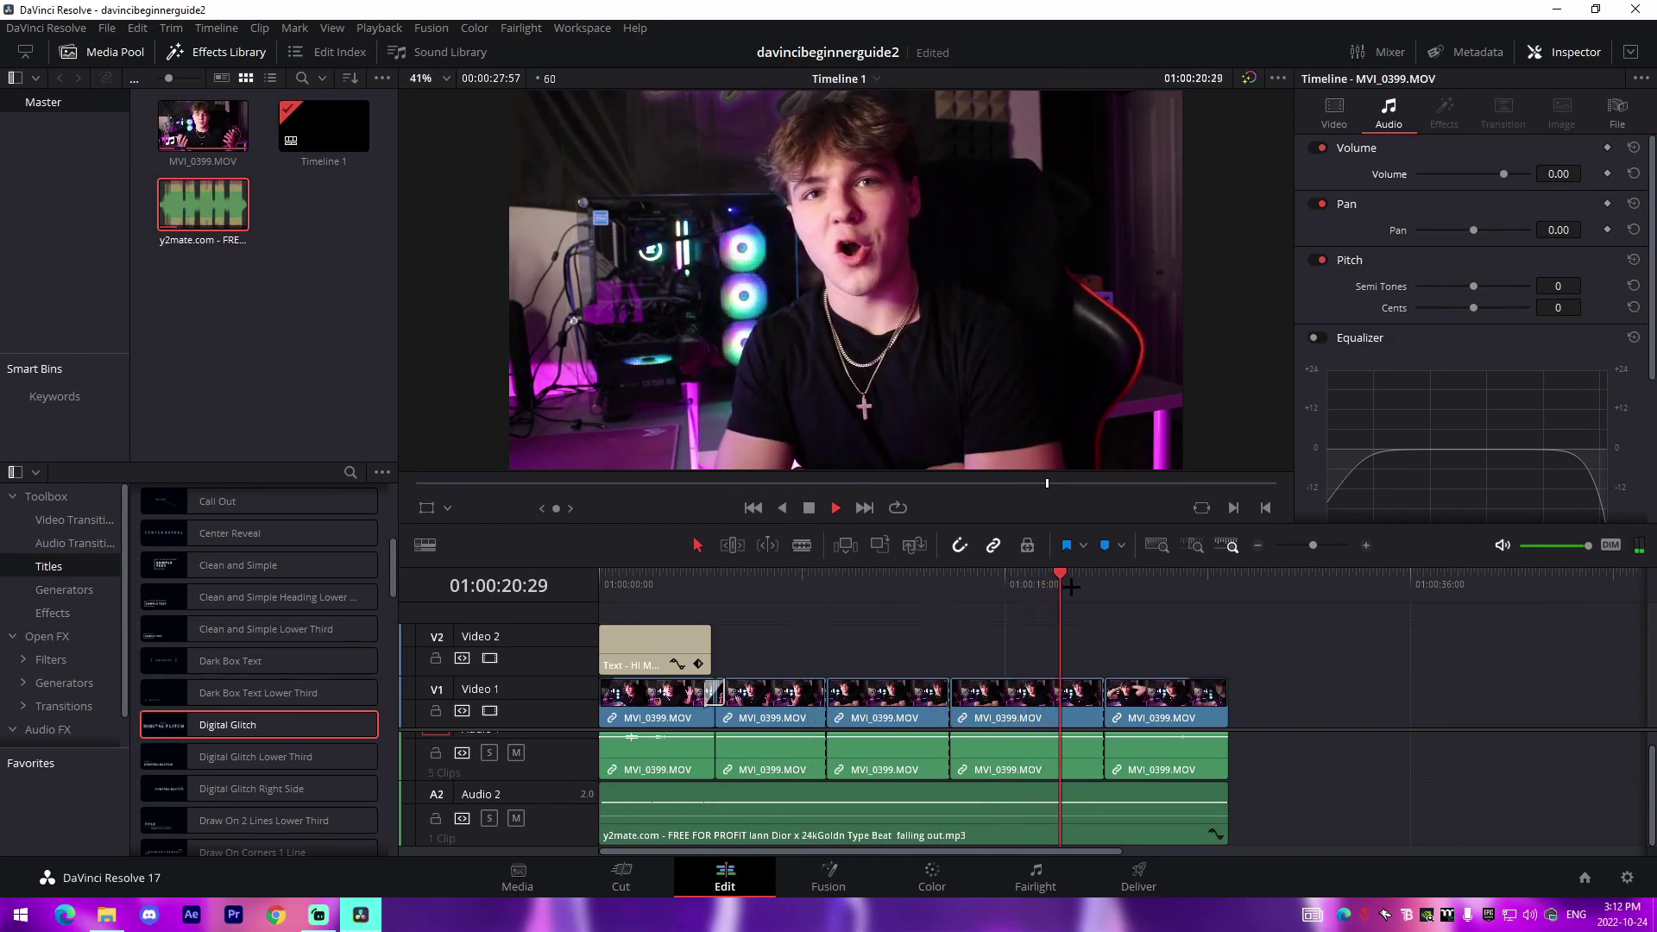
{"action": "key", "text": "space"}
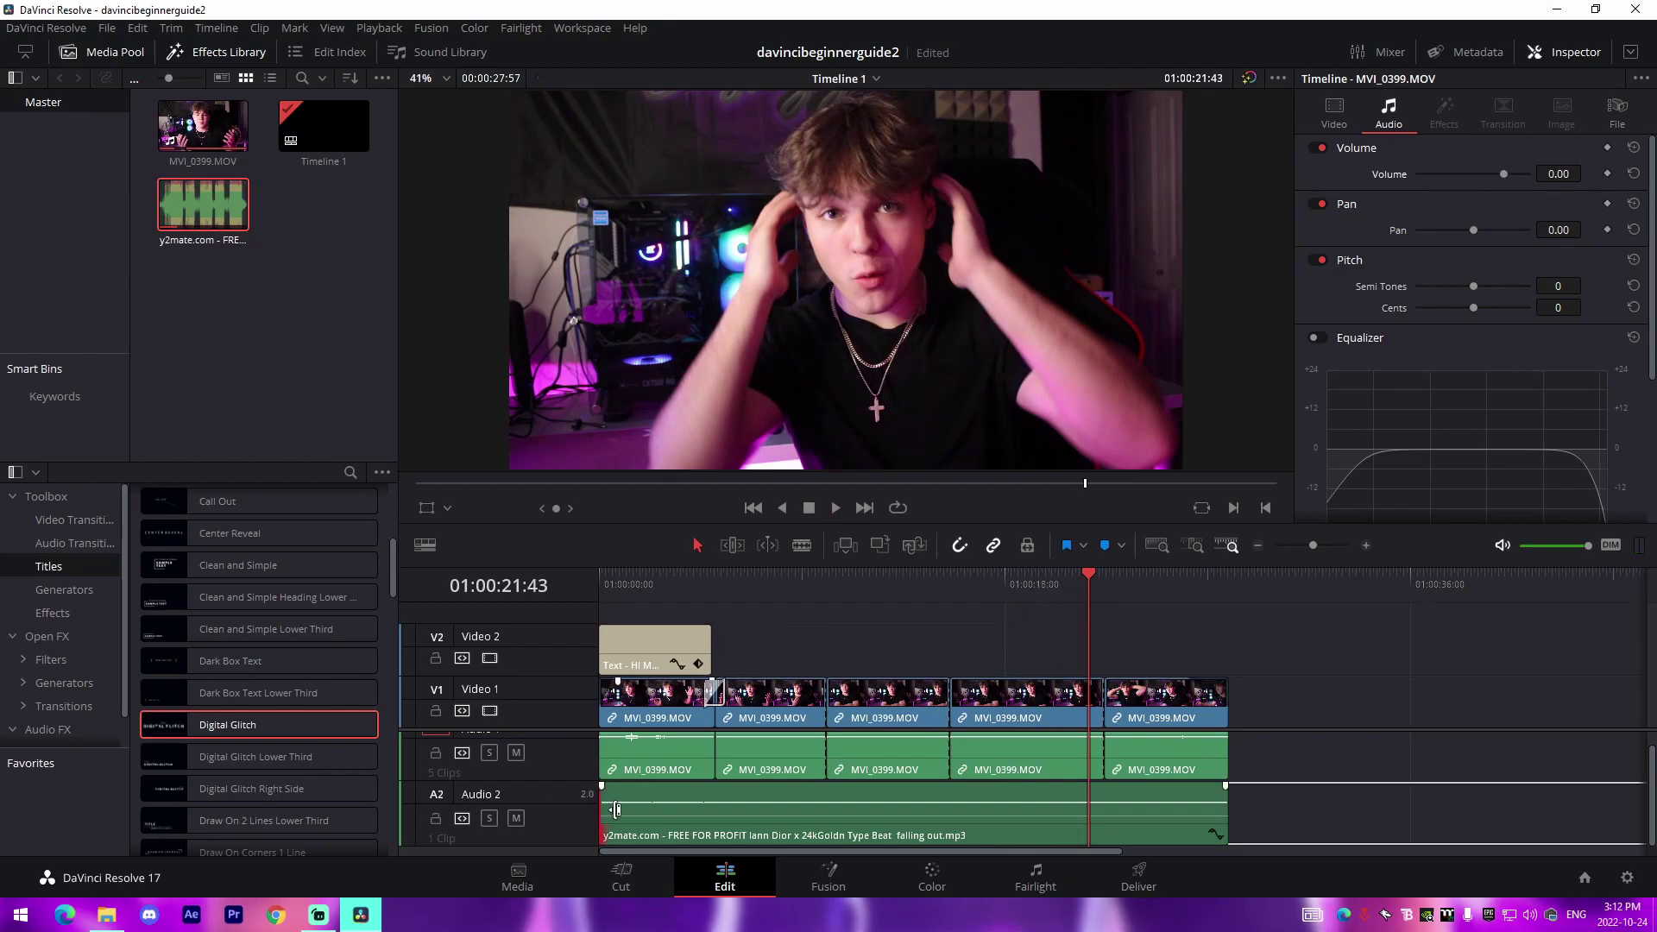
Step: Add a short fade-in at the start of the music clip on Audio 2 and play the timeline from the beginning
{"action": "left_click_drag", "start_coordinate": [692, 823], "coordinate": [669, 823]}
{"action": "key", "text": "ctrl+z"}
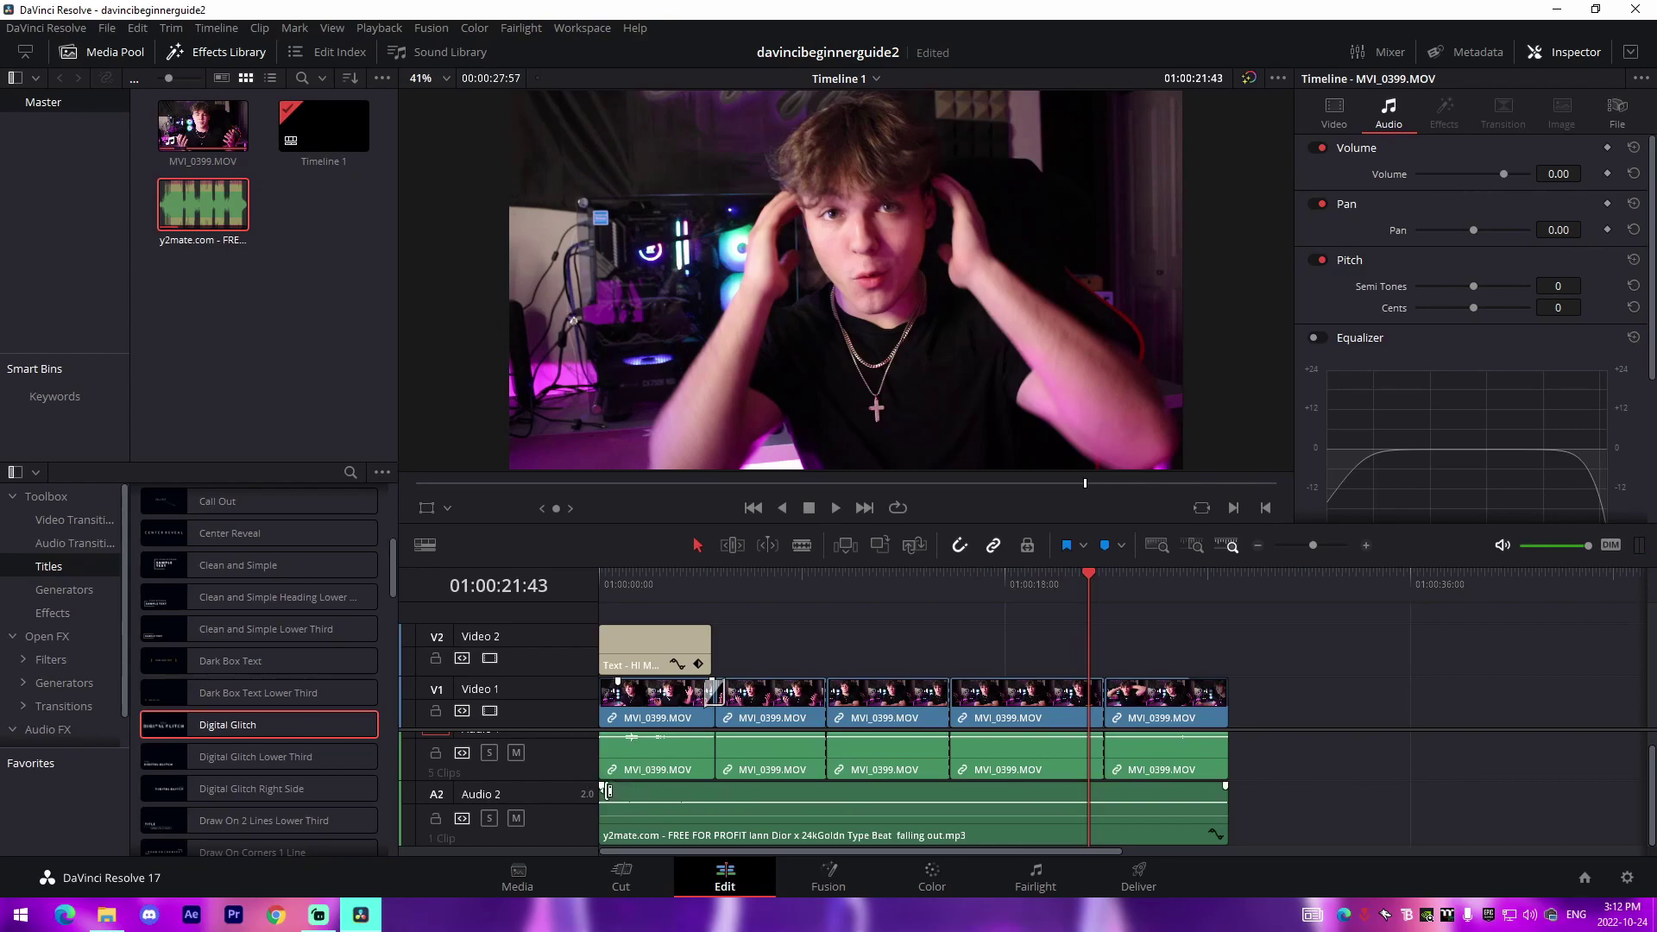
{"action": "left_click_drag", "start_coordinate": [603, 787], "coordinate": [612, 787]}
{"action": "key", "text": "Home"}
{"action": "key", "text": "space"}
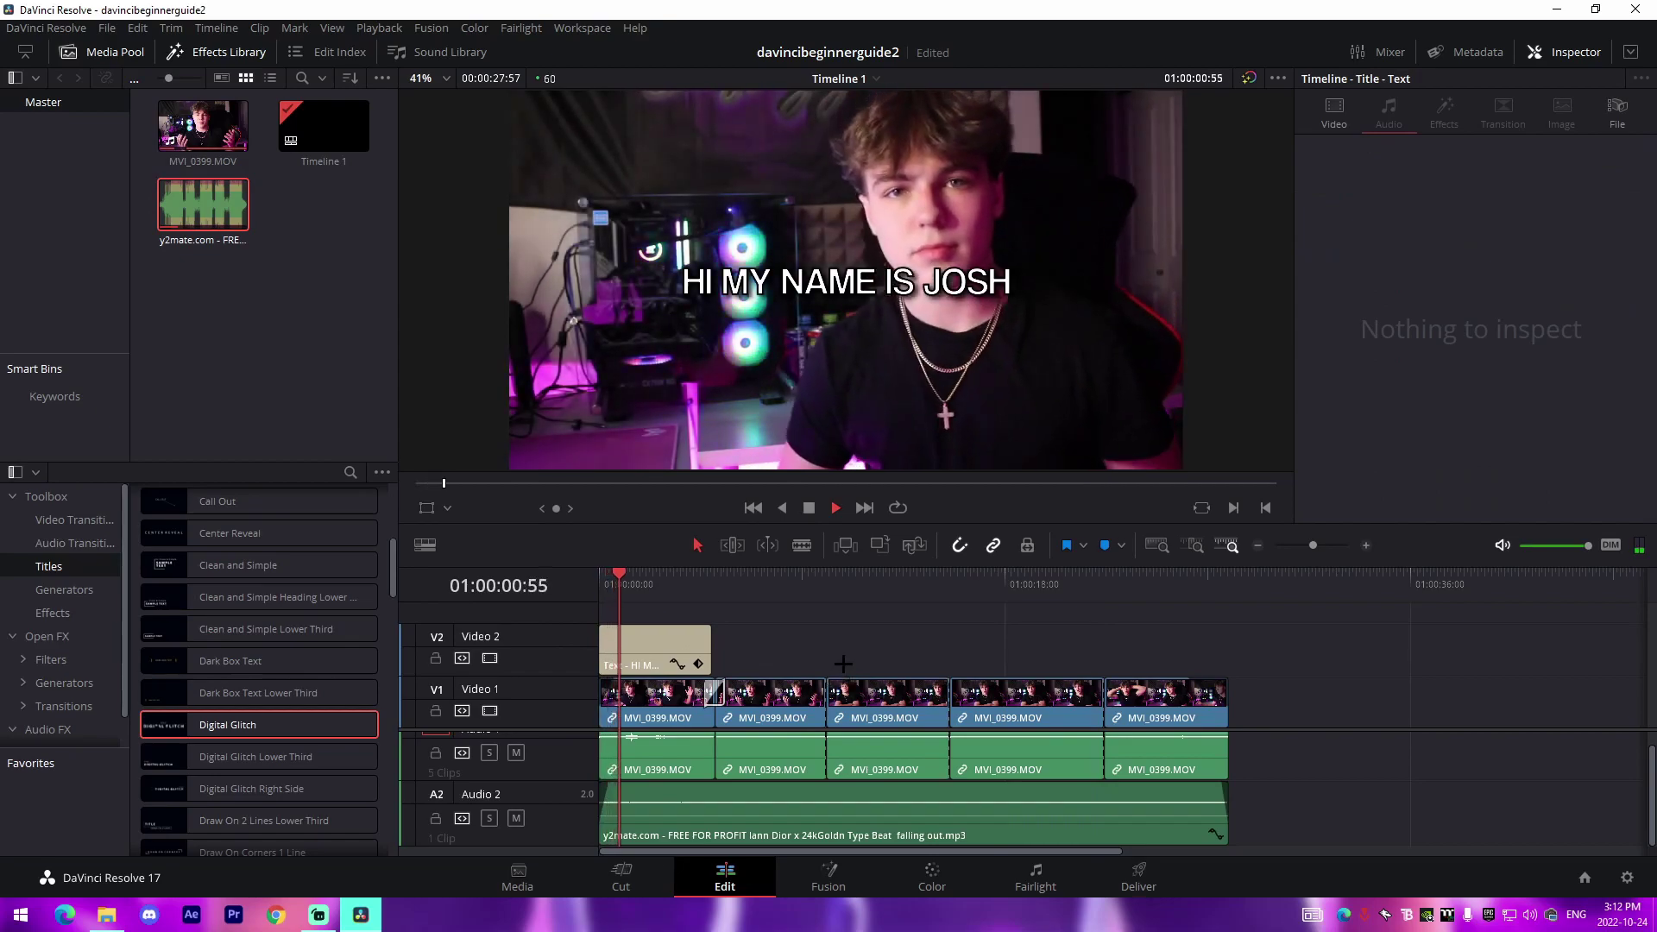
{"action": "key", "text": "space"}
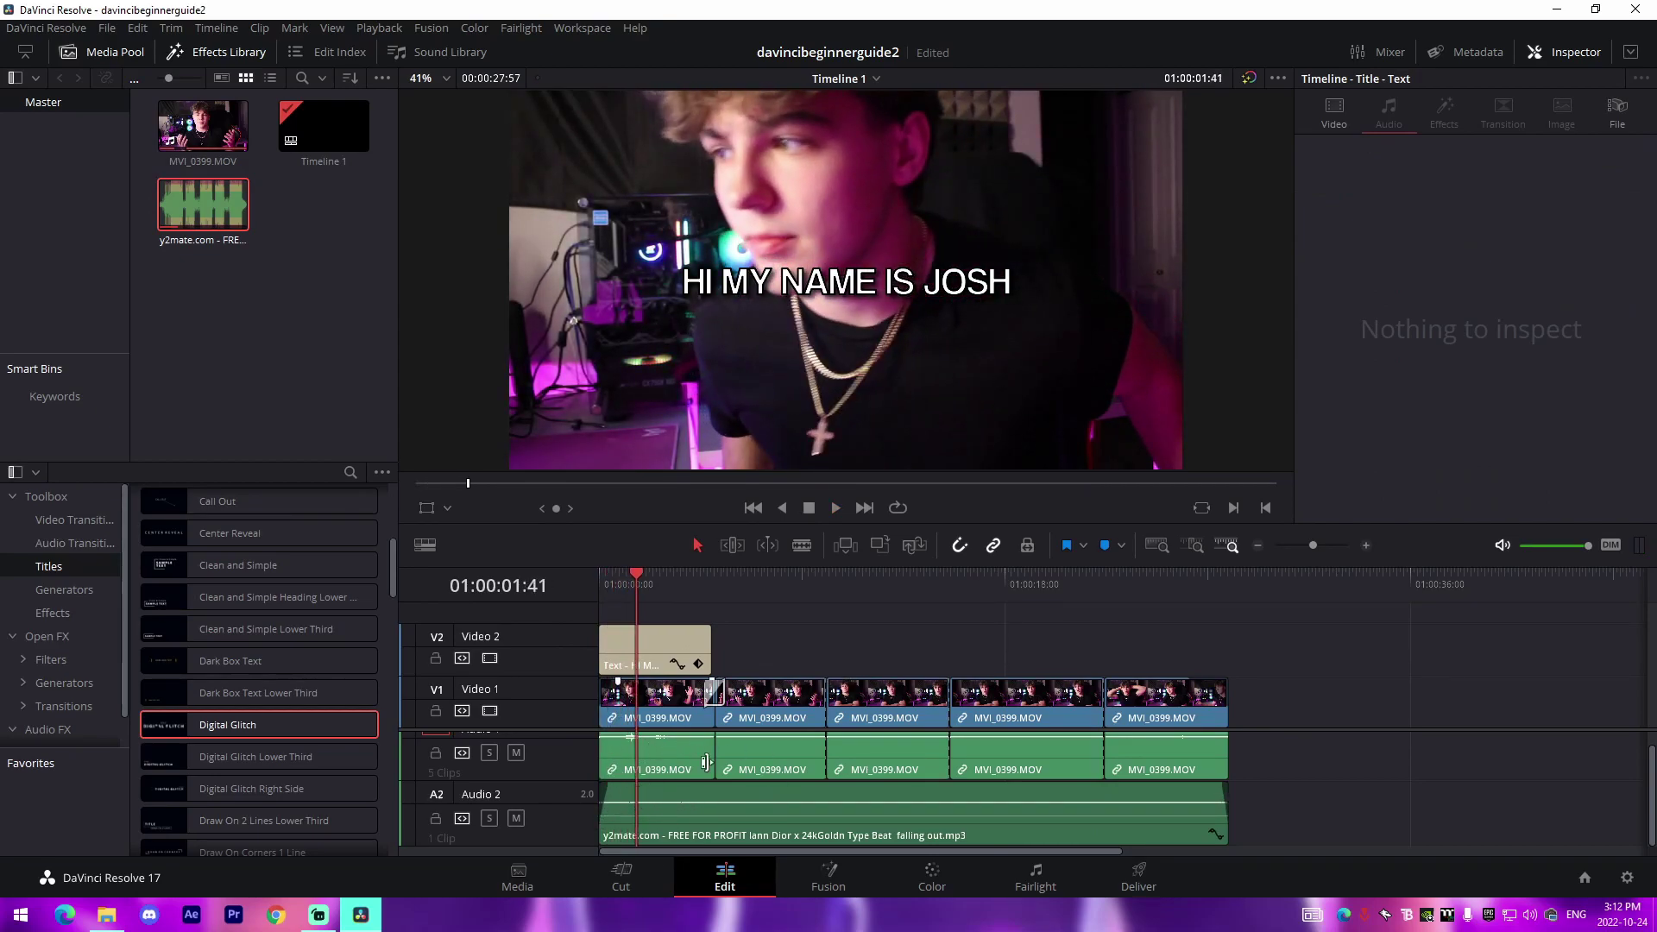
Step: Check the volume setting of the music clip on Audio 2
{"action": "left_click", "coordinate": [925, 832]}
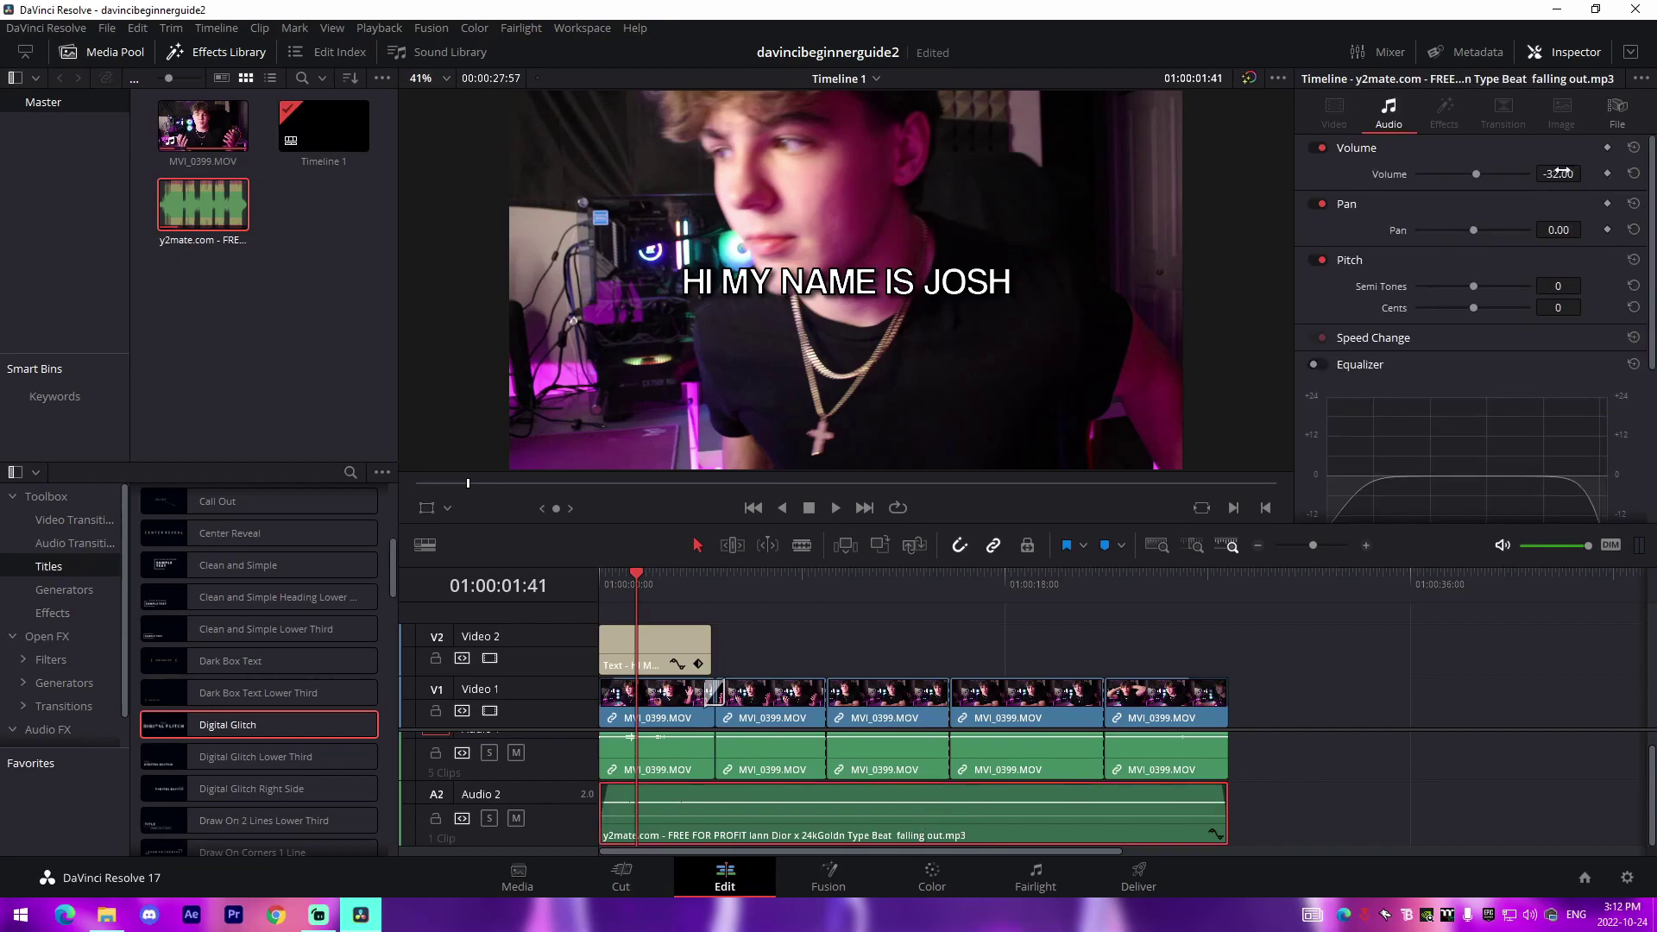
{"action": "left_click", "coordinate": [1262, 822]}
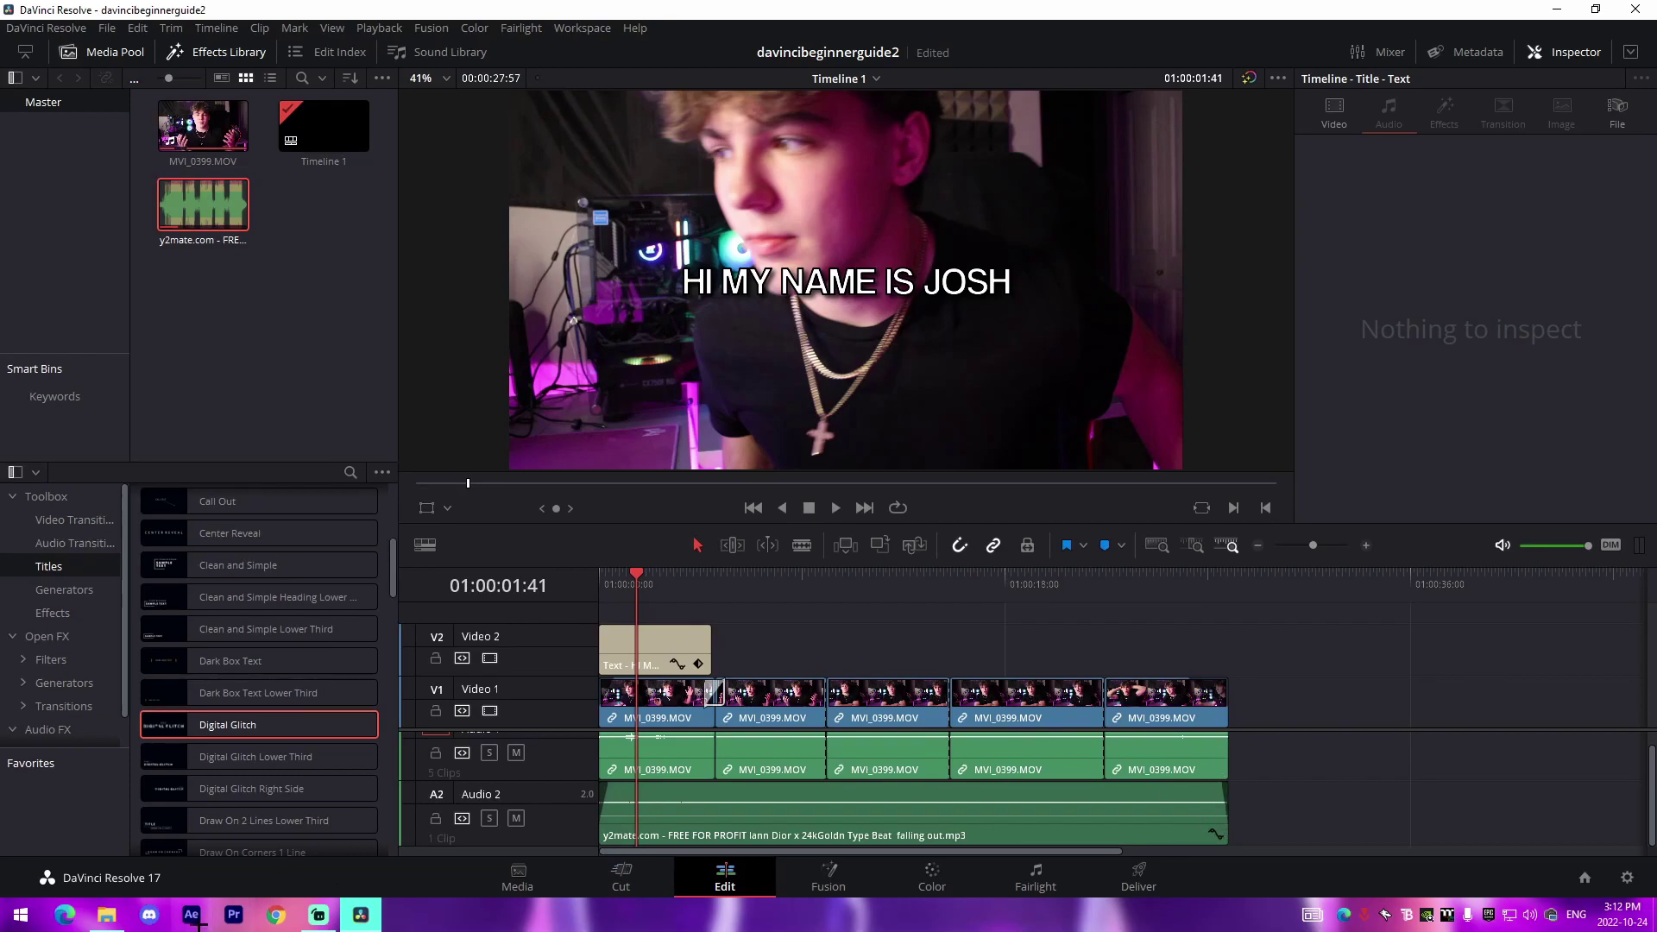
Step: Bring the "bad idea" beat MP3 from File Explorer onto a new Audio 3 track, starting at 01:00:27:01 to overlap the first song's end
{"action": "left_click", "coordinate": [107, 915]}
{"action": "left_click_drag", "start_coordinate": [866, 271], "coordinate": [1279, 834]}
{"action": "scroll", "coordinate": [1346, 789], "scroll_direction": "down", "scroll_amount": 2}
{"action": "left_click_drag", "start_coordinate": [1185, 813], "coordinate": [1206, 811]}
{"action": "scroll", "coordinate": [1302, 743], "scroll_direction": "up", "scroll_amount": 3}
{"action": "scroll", "coordinate": [1302, 743], "scroll_direction": "down", "scroll_amount": 3}
{"action": "left_click", "coordinate": [1208, 579]}
{"action": "scroll", "coordinate": [1272, 665], "scroll_direction": "up", "scroll_amount": 5}
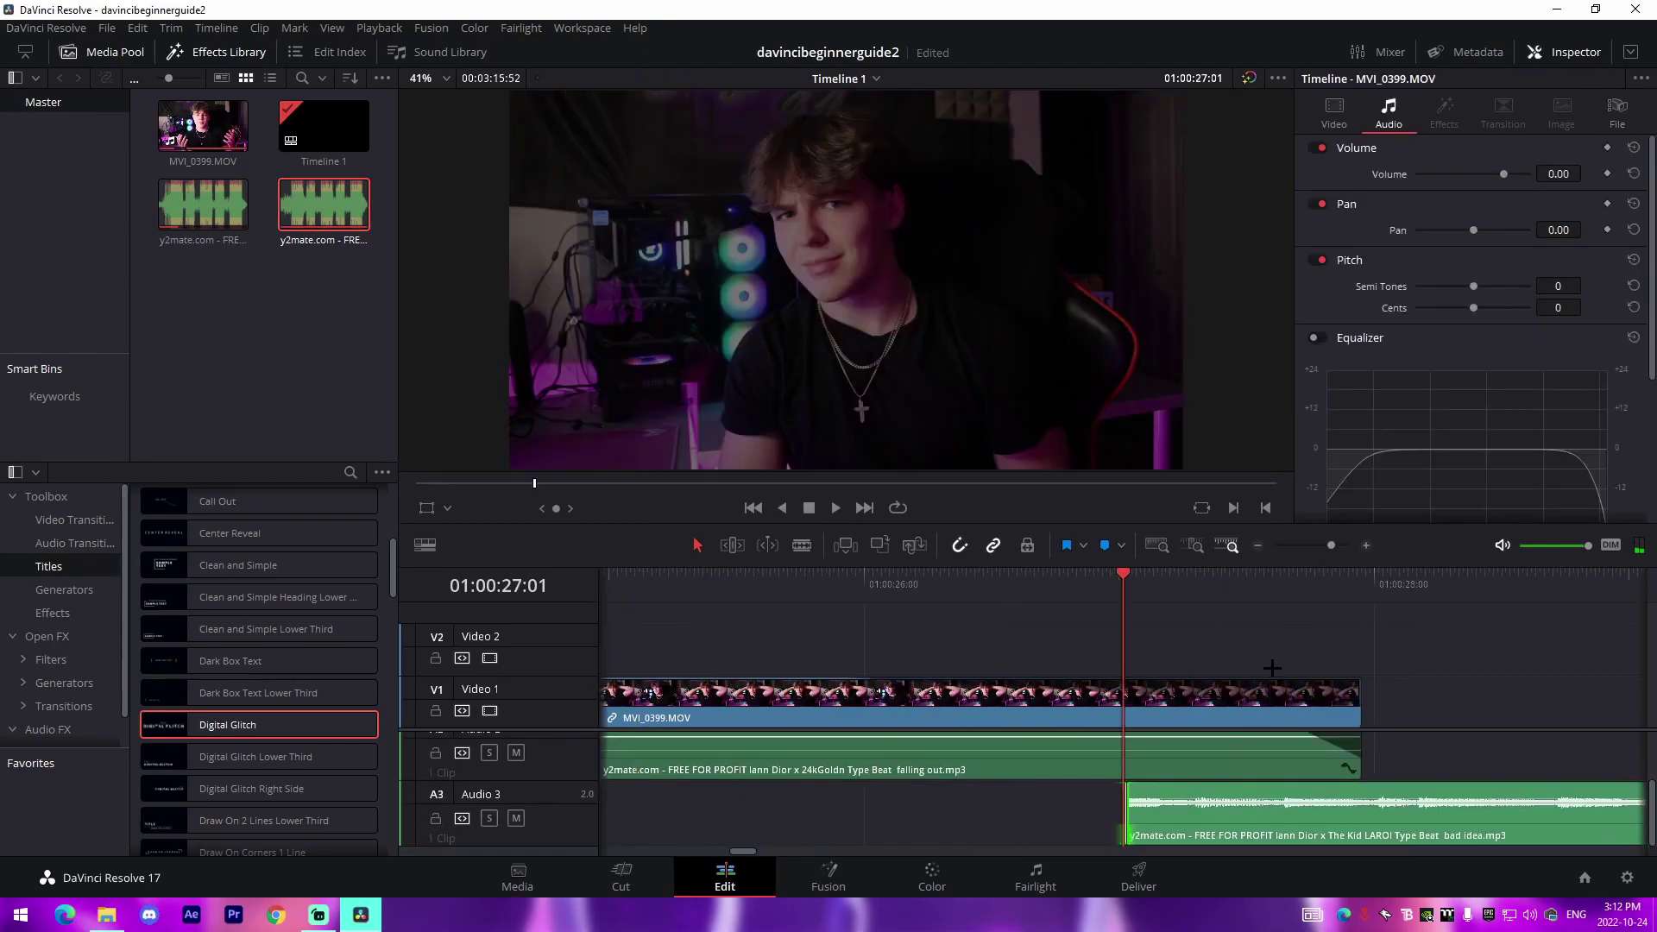
Step: Crossfade the two songs over their overlap by lengthening the Audio 2 clip's fade-out and adding a matching fade-in on the Audio 3 clip
{"action": "scroll", "coordinate": [1307, 760], "scroll_direction": "up", "scroll_amount": 1}
{"action": "left_click_drag", "start_coordinate": [1271, 750], "coordinate": [1372, 783]}
{"action": "scroll", "coordinate": [1200, 768], "scroll_direction": "down", "scroll_amount": 1}
{"action": "left_click", "coordinate": [1125, 595]}
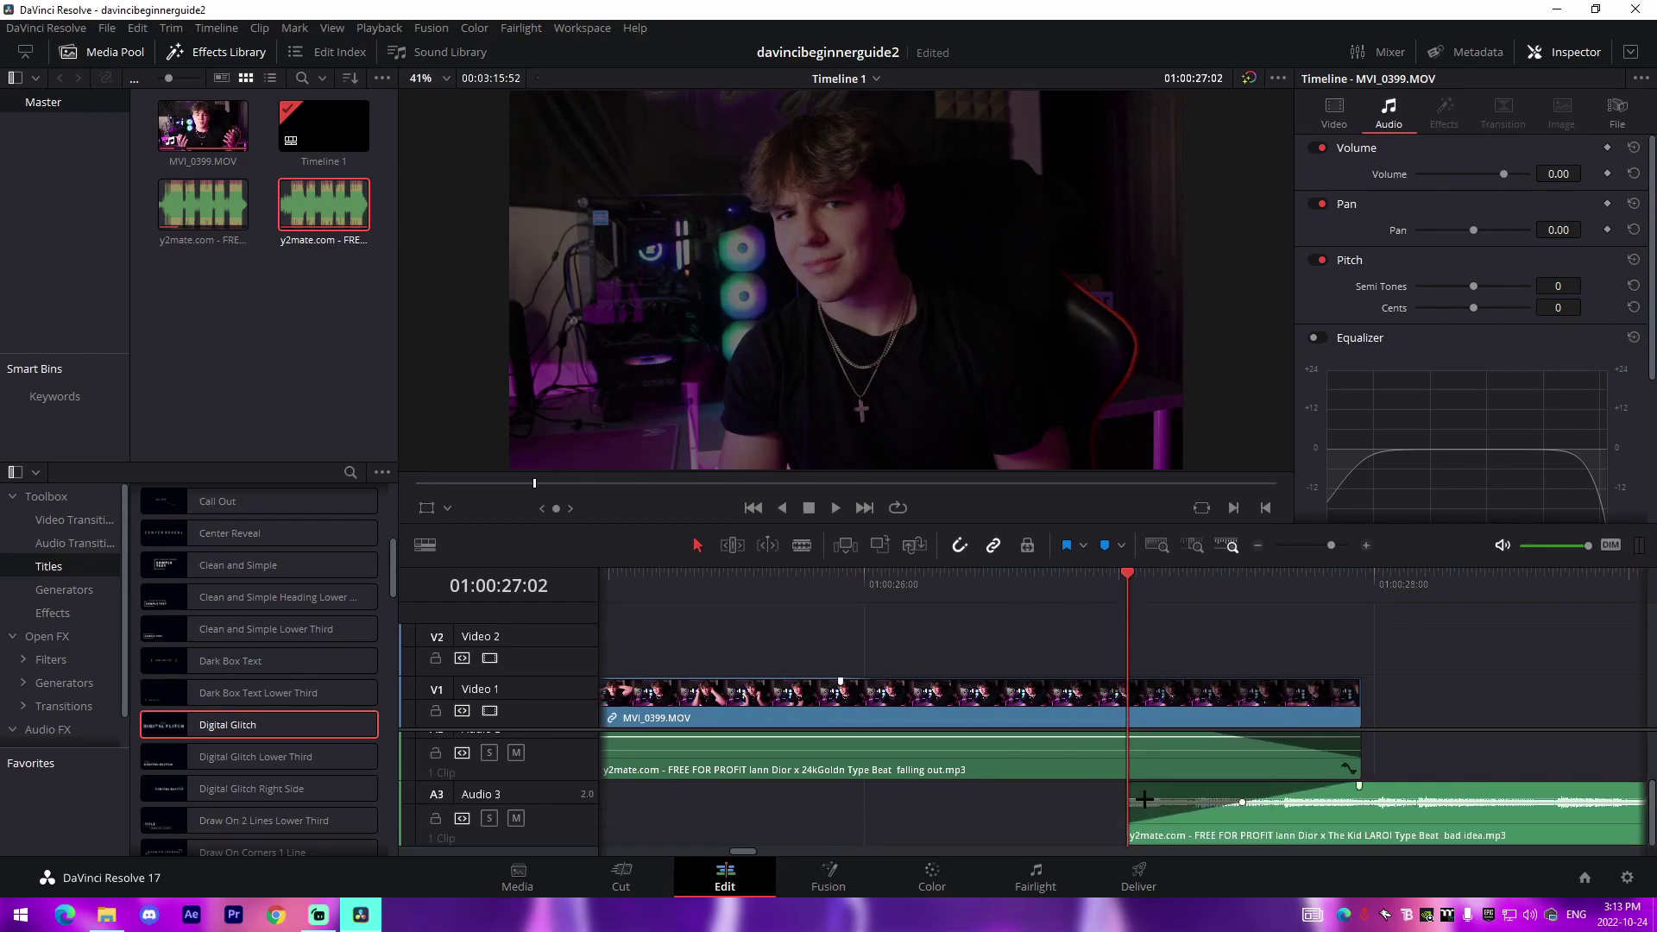
{"action": "scroll", "coordinate": [1110, 749], "scroll_direction": "up", "scroll_amount": 1}
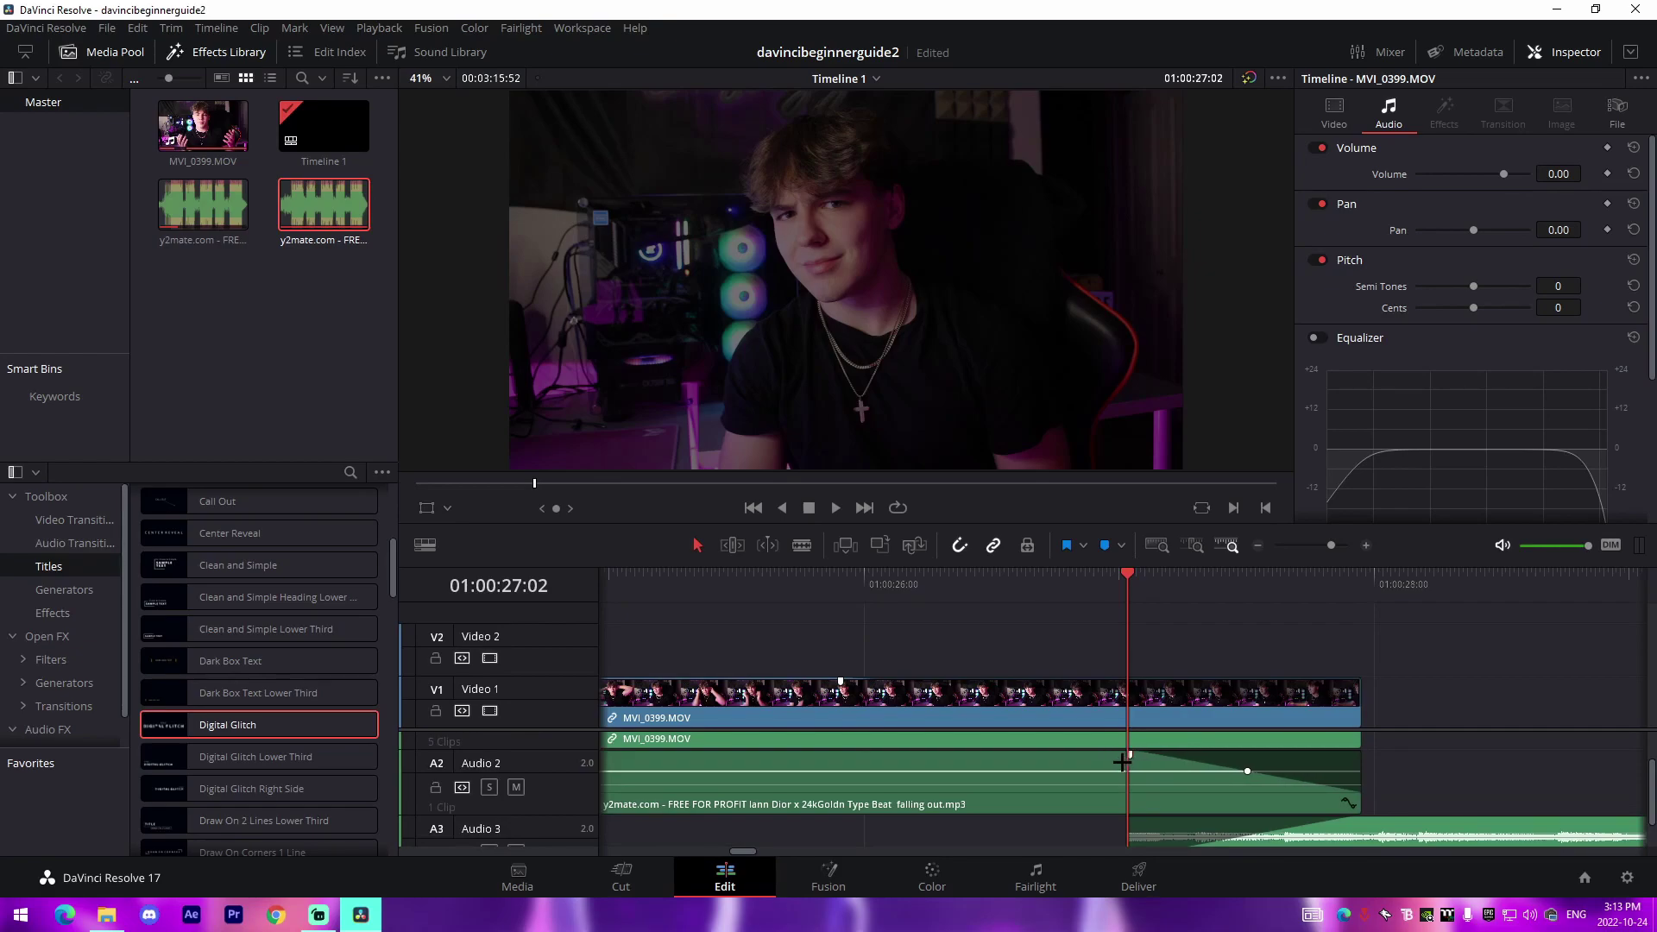
{"action": "scroll", "coordinate": [1124, 760], "scroll_direction": "down", "scroll_amount": 1}
{"action": "scroll", "coordinate": [1126, 758], "scroll_direction": "up", "scroll_amount": 1}
{"action": "scroll", "coordinate": [1299, 799], "scroll_direction": "down", "scroll_amount": 1}
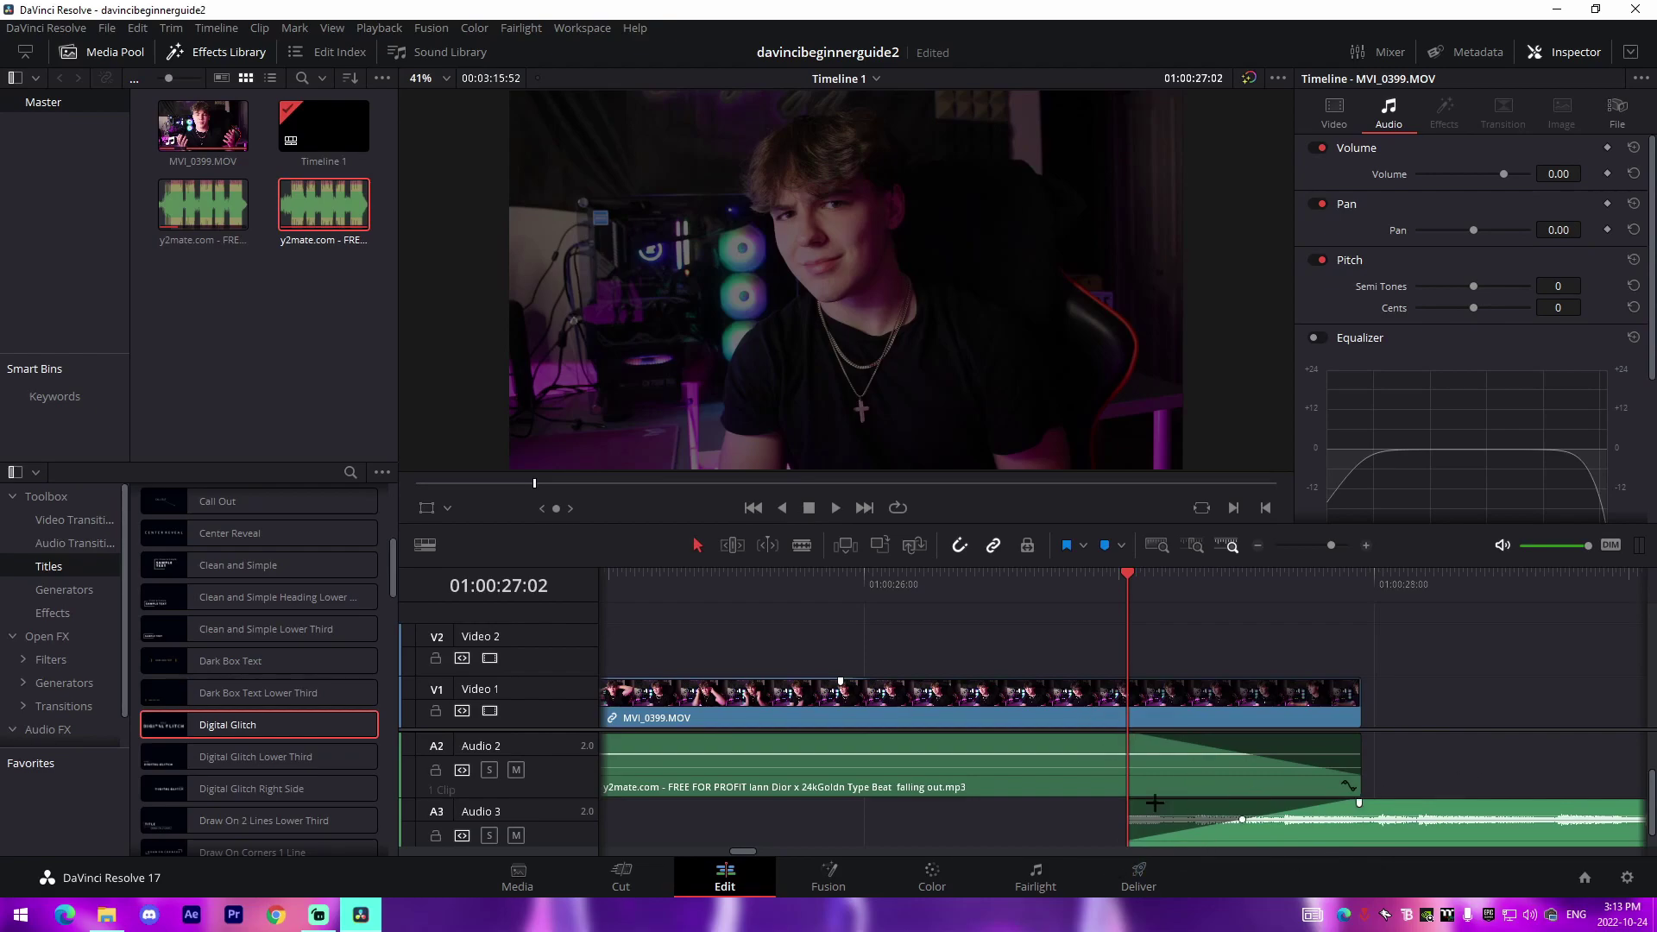
Step: Set the volume of the second song on Audio 3 to -32
{"action": "left_click", "coordinate": [1287, 833]}
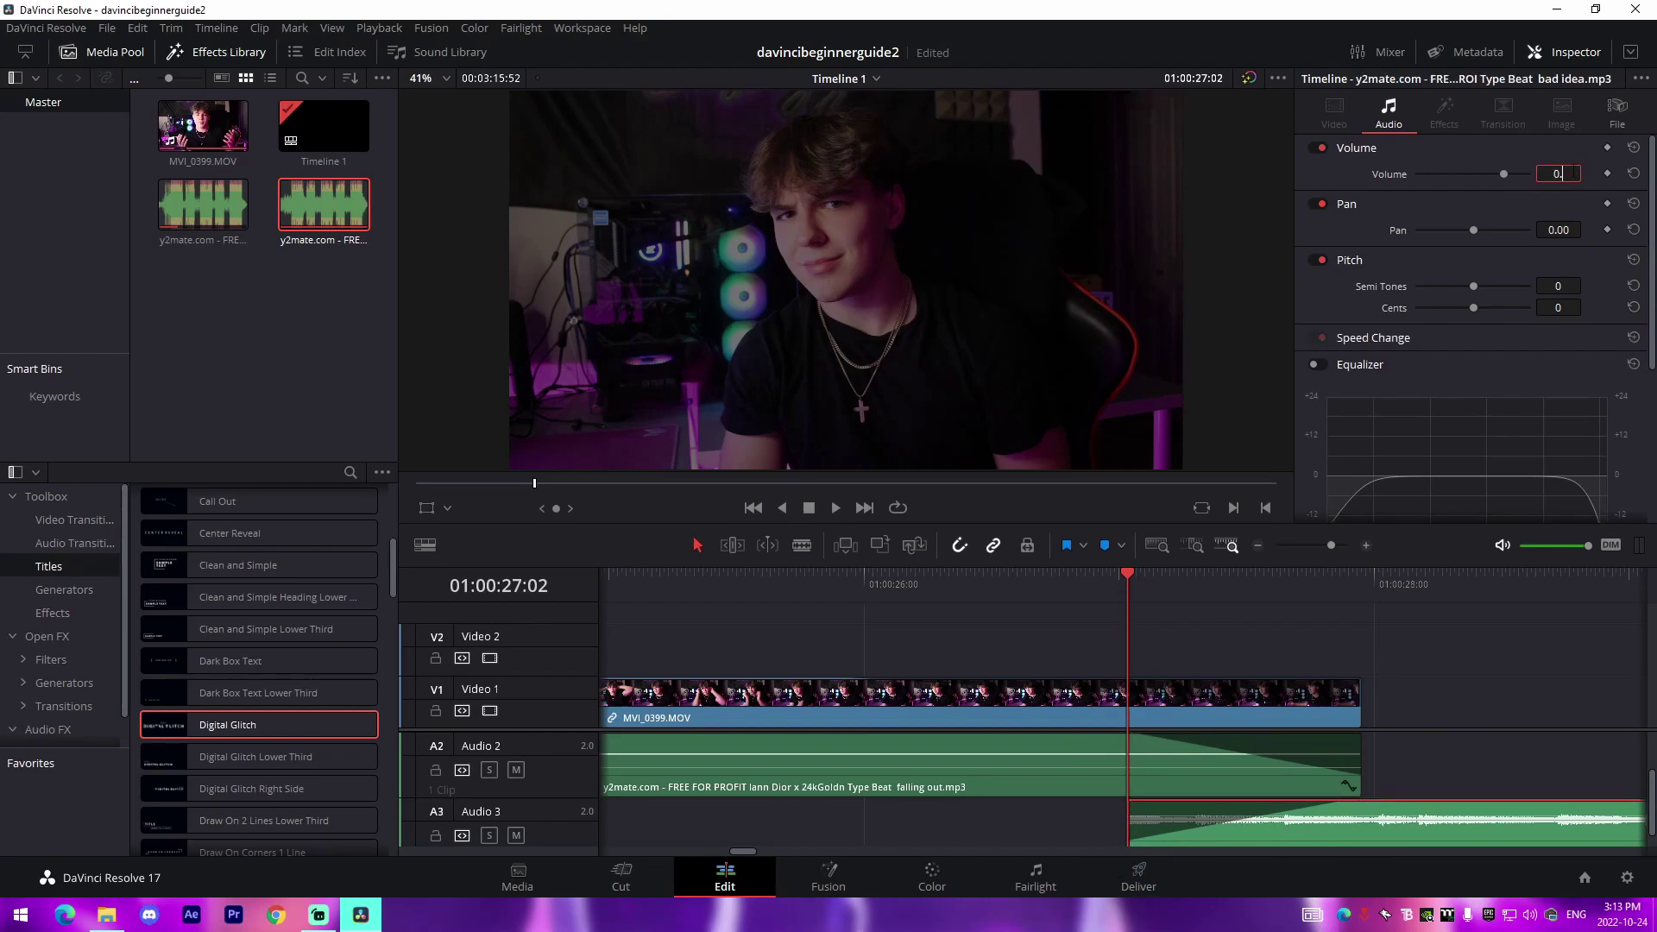
{"action": "key", "text": "BackSpace"}
{"action": "key", "text": "BackSpace"}
{"action": "type", "text": "-32"}
{"action": "key", "text": "Return"}
Step: Cut the second song on Audio 3 shortly after the footage ends and delete the remainder
{"action": "key", "text": "b"}
{"action": "left_click", "coordinate": [1554, 821]}
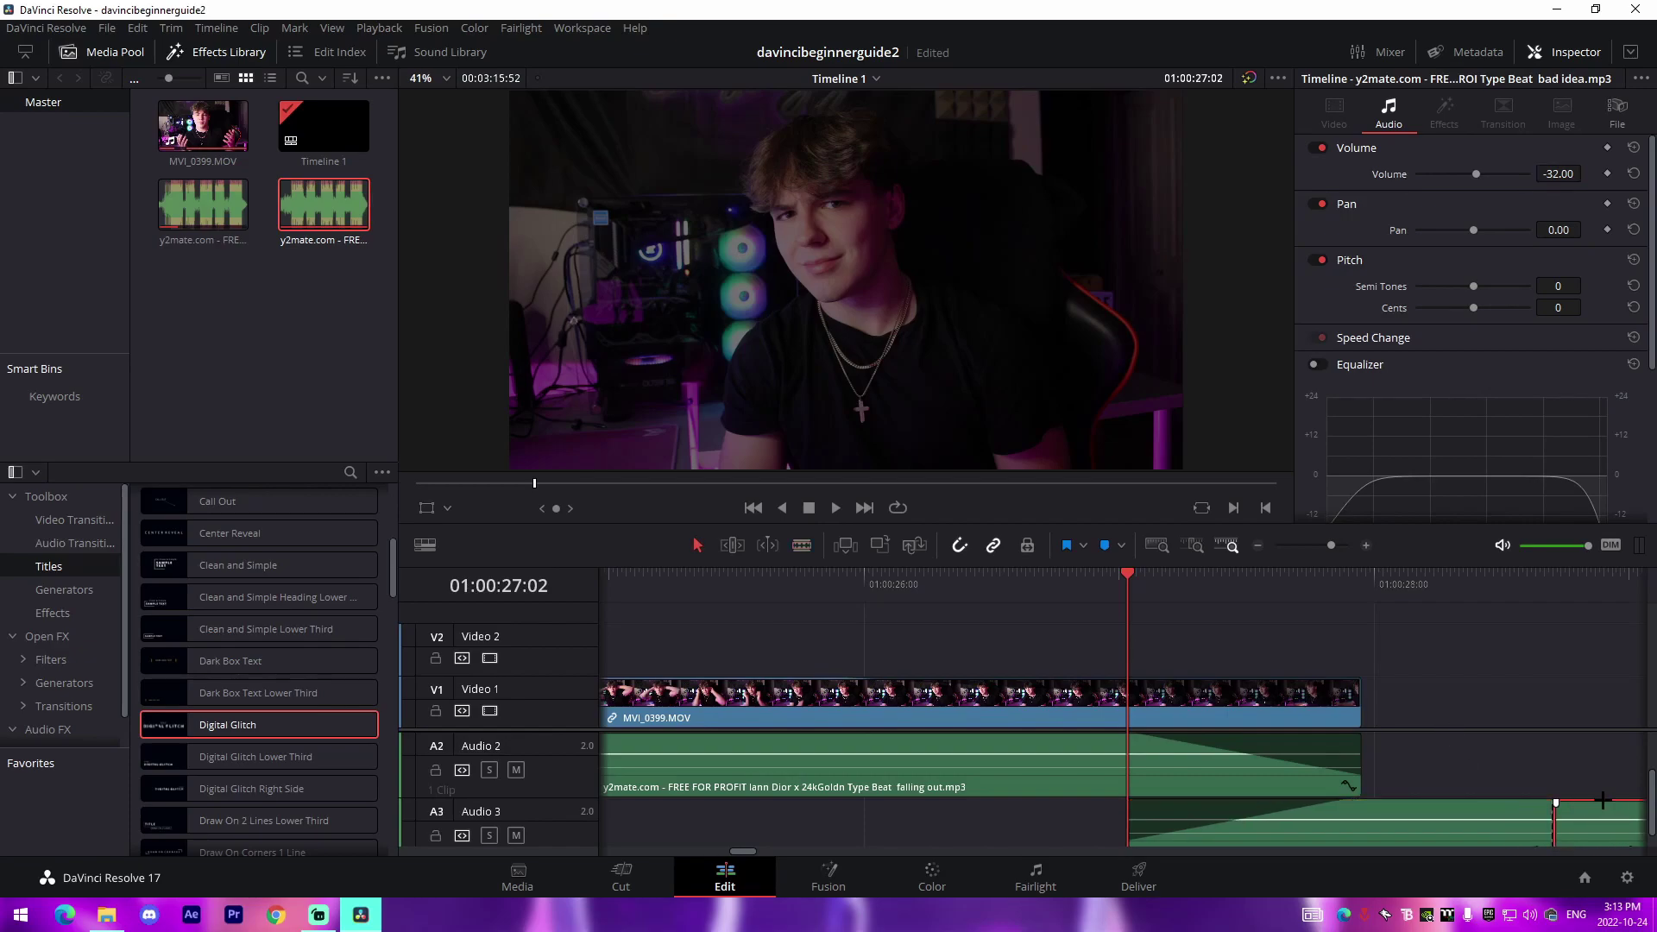
{"action": "key", "text": "BackSpace"}
{"action": "scroll", "coordinate": [1269, 624], "scroll_direction": "down", "scroll_amount": 4}
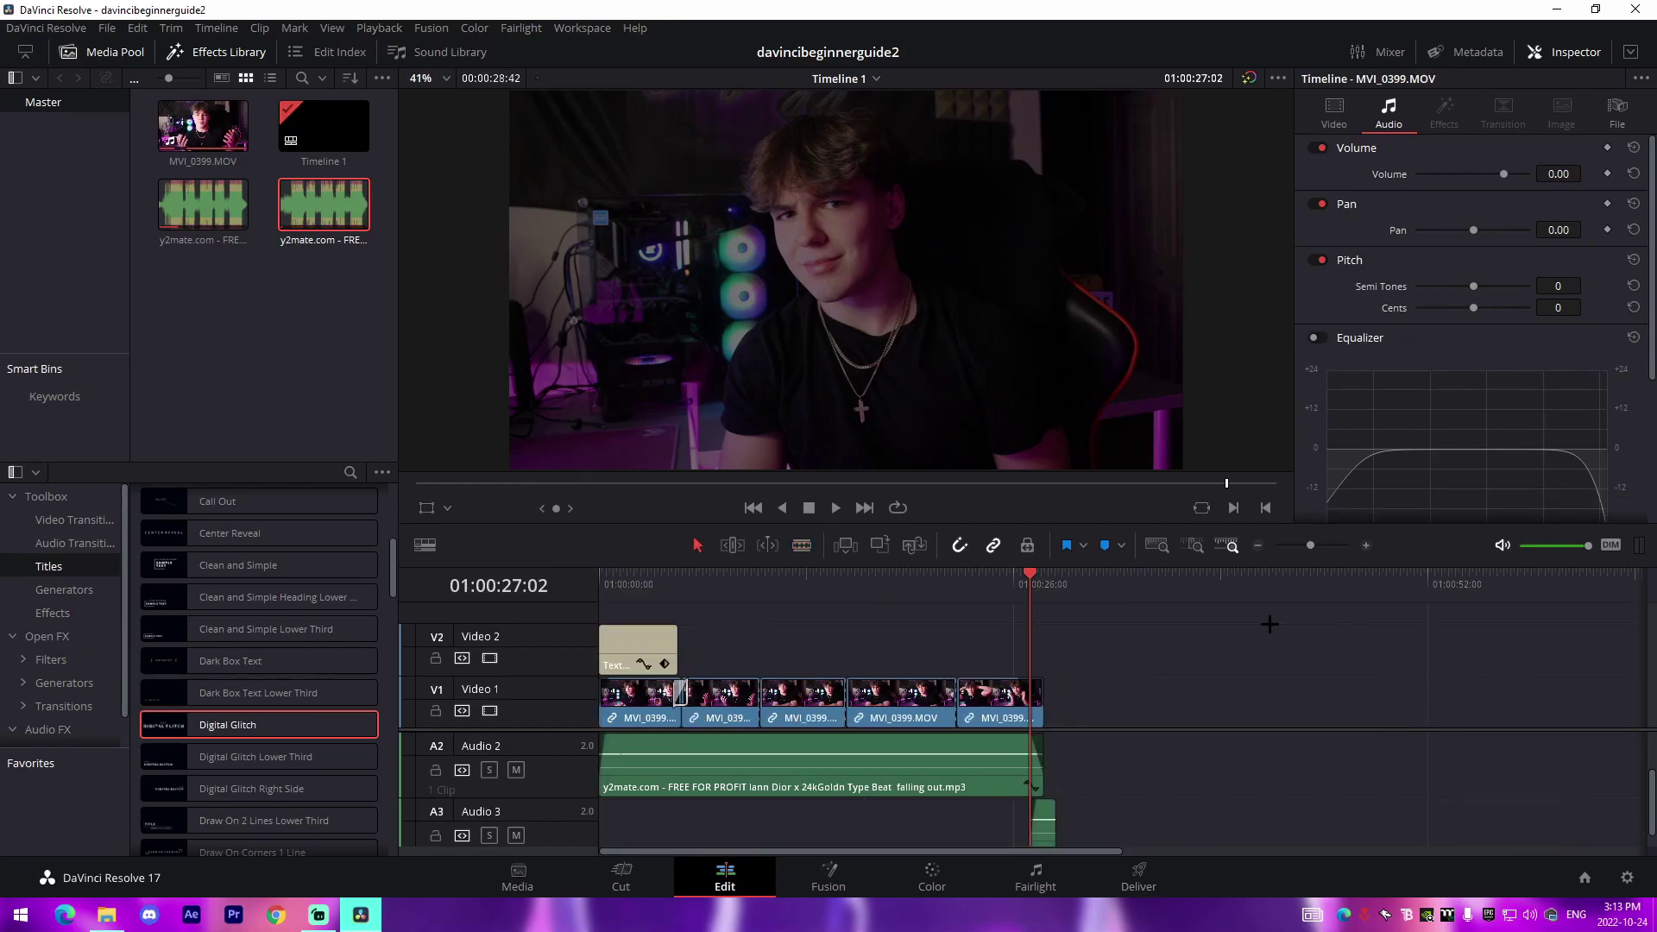